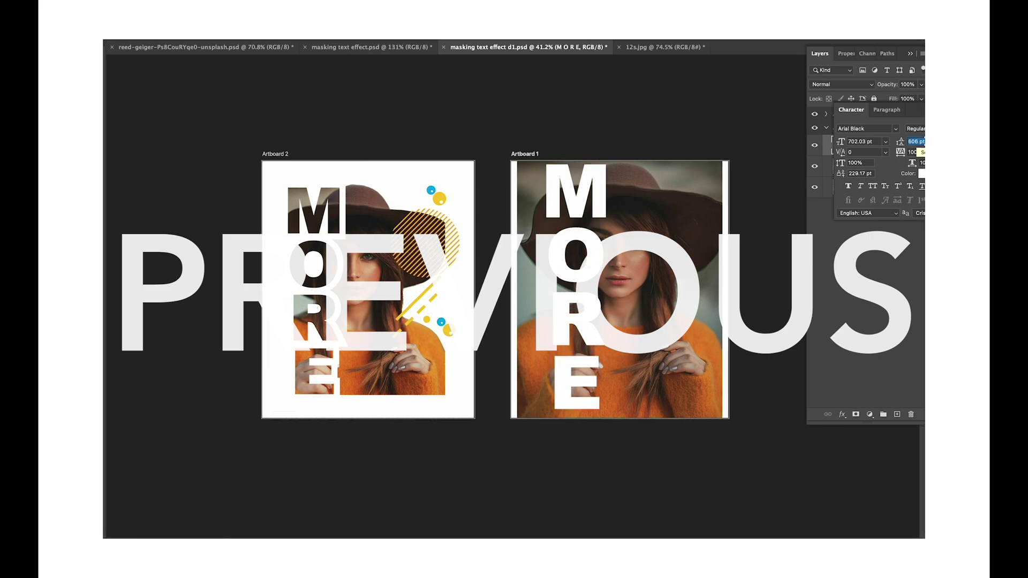
pyautogui.moveTo(603, 252); pyautogui.dragTo(607, 251)
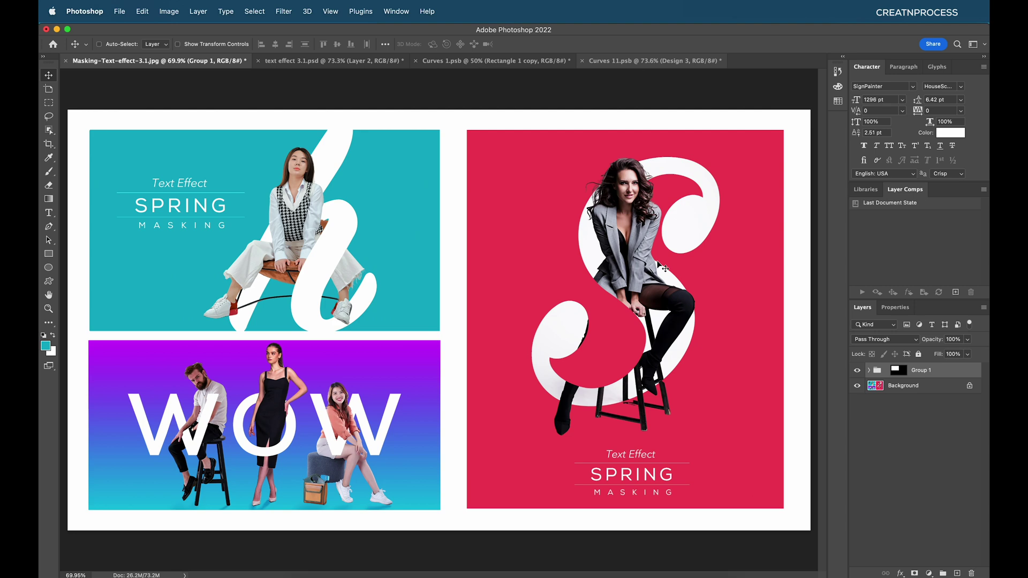
# - Add a blank artboard beside Design 1, on its right-hand side, in text effect 3.1.psd
pyautogui.click(356, 62)
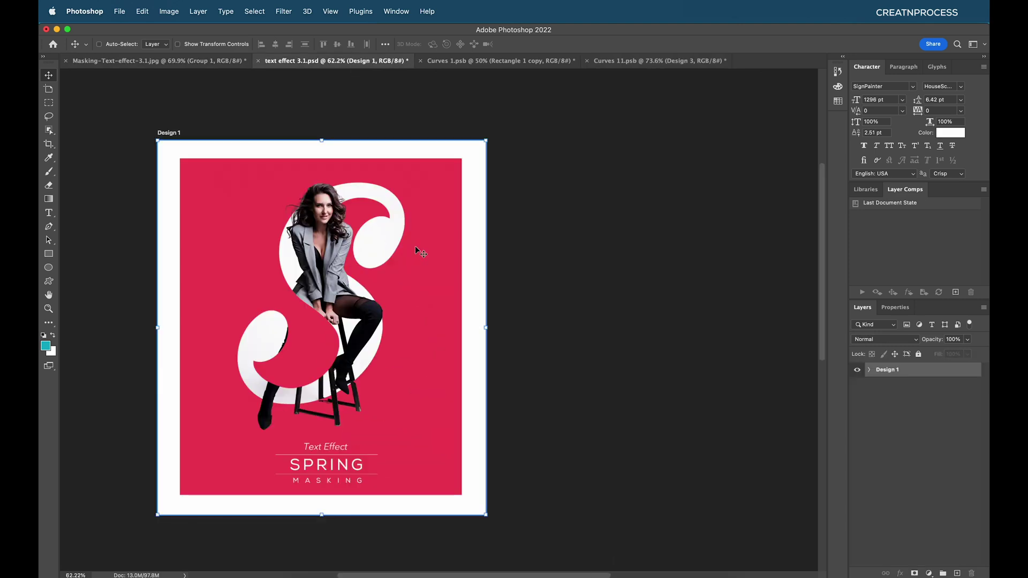
pyautogui.hscroll(5, 415, 246)
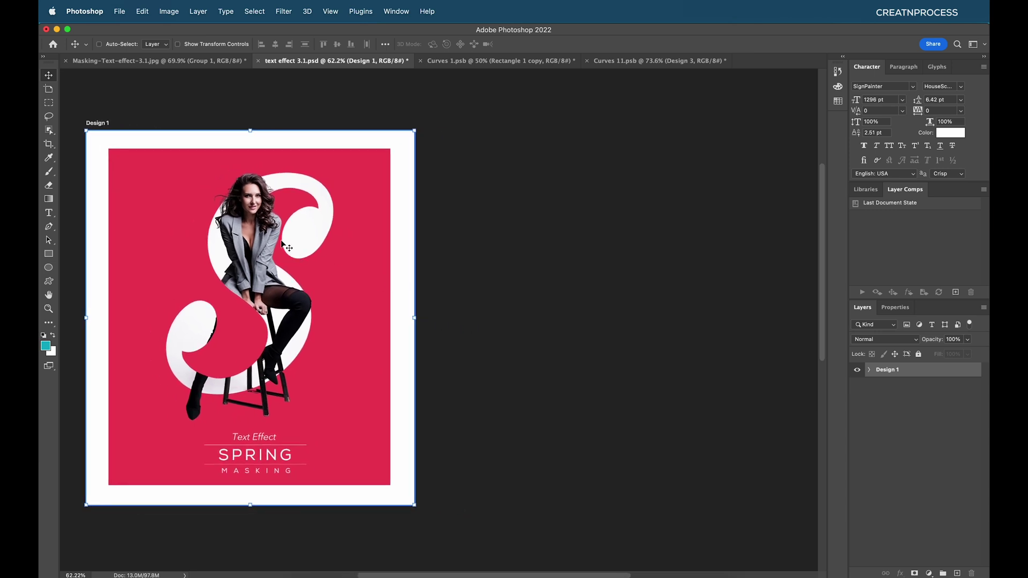
pyautogui.click(49, 90)
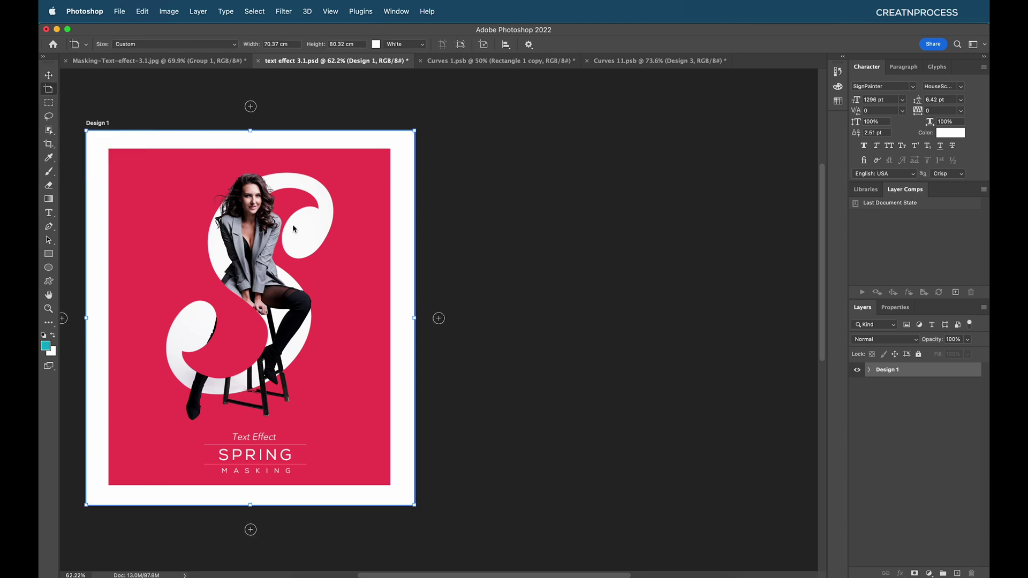
pyautogui.click(439, 318)
pyautogui.hscroll(-10, 343, 288)
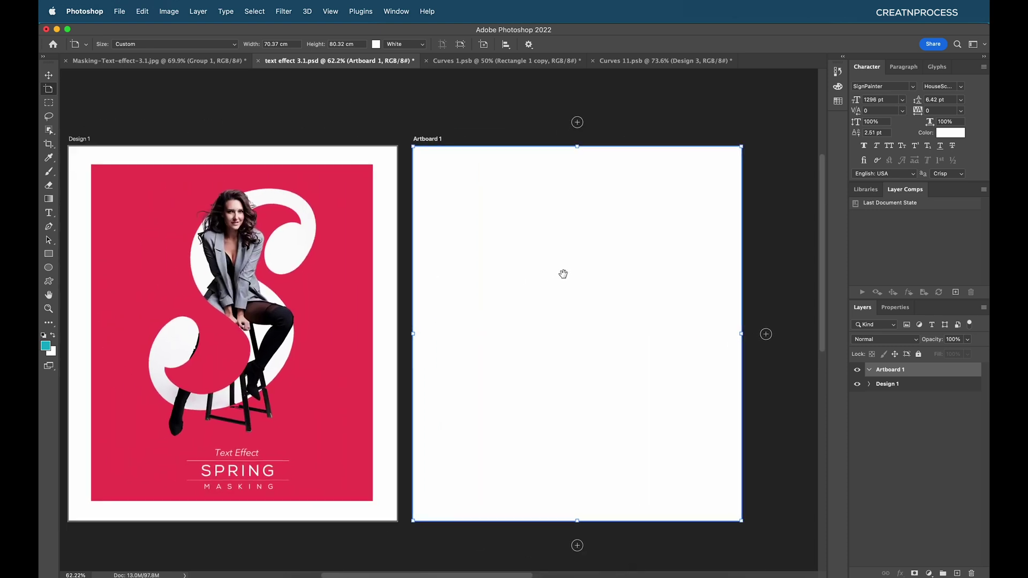
pyautogui.click(48, 75)
pyautogui.hscroll(1, 362, 236)
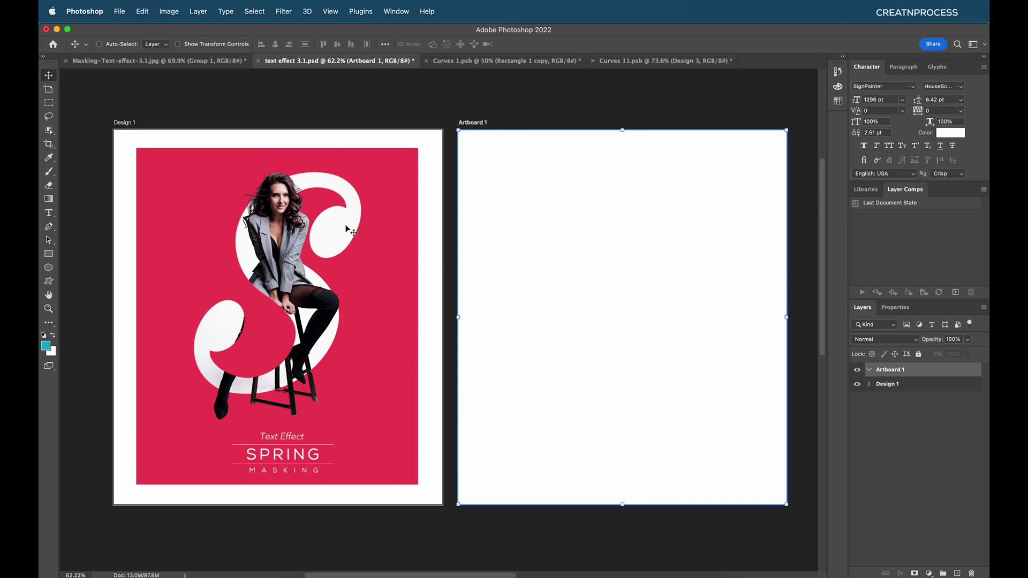
# - Place the photo of the woman on a stool from the Images folder into Artboard 1 and duplicate its layer
pyautogui.click(303, 570)
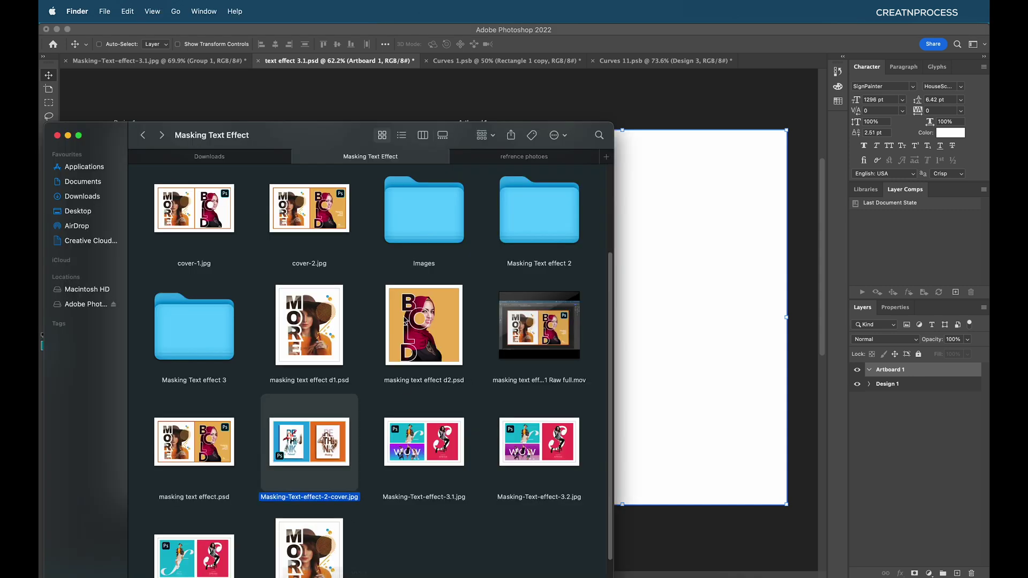
pyautogui.doubleClick(431, 224)
pyautogui.click(239, 394)
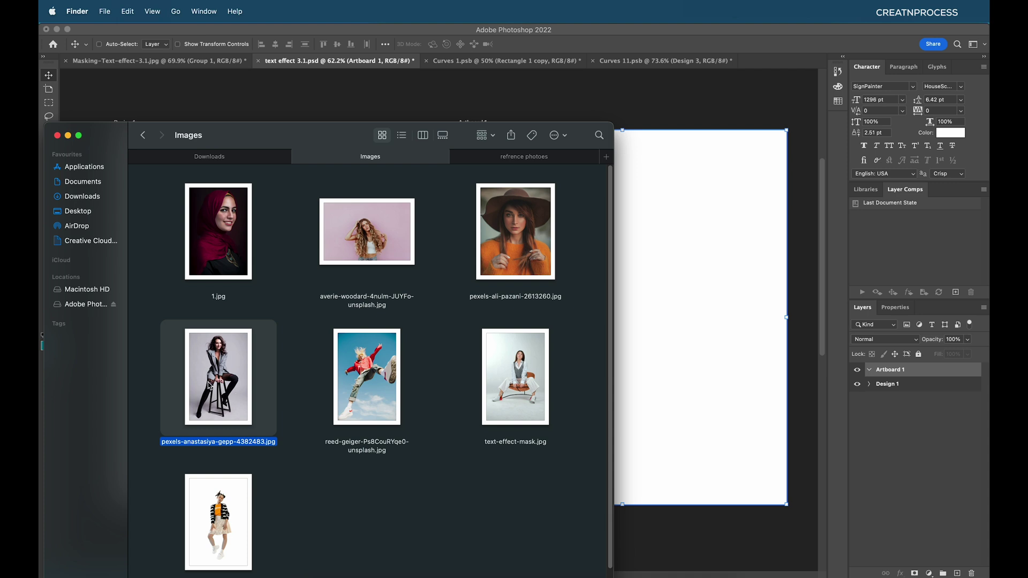
pyautogui.moveTo(209, 386); pyautogui.dragTo(629, 311)
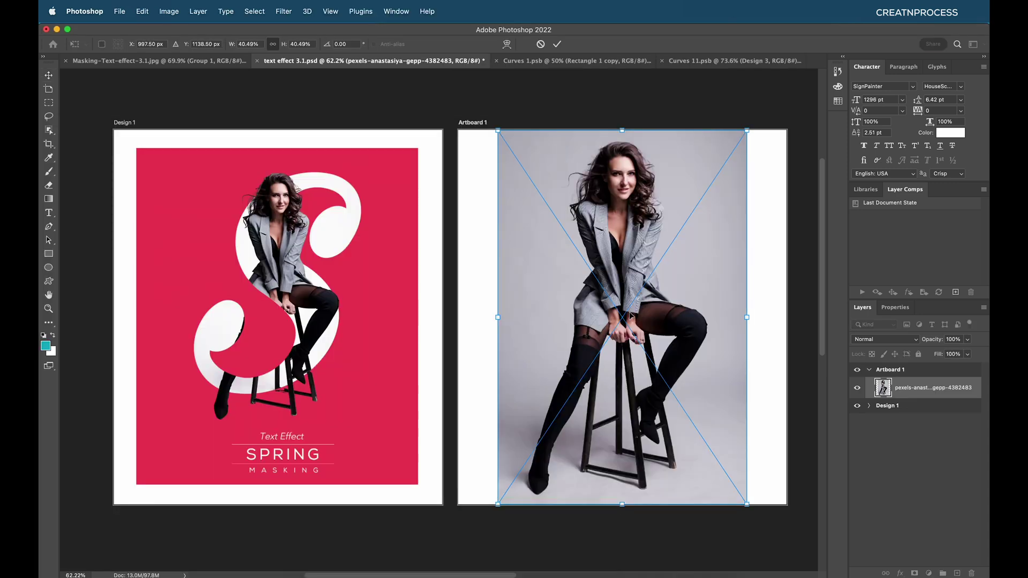
pyautogui.press('Return')
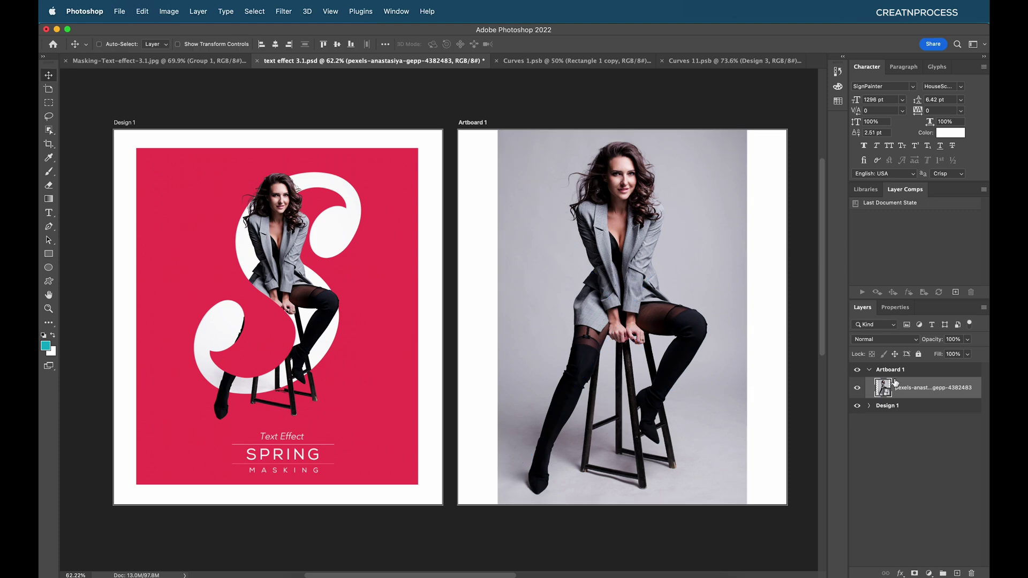
pyautogui.moveTo(932, 390); pyautogui.dragTo(956, 573)
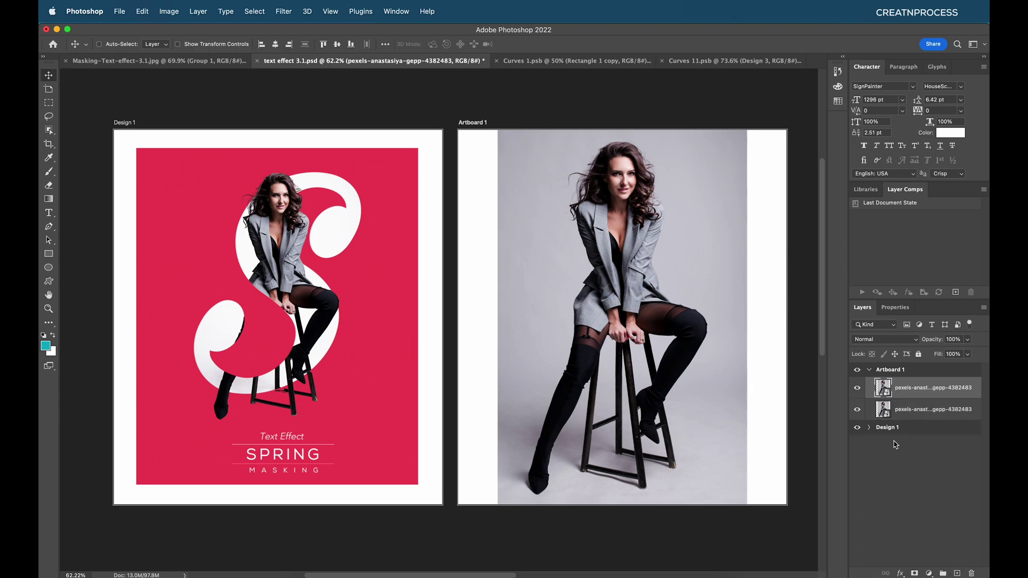
# - Move Artboard 1 below Design 1 in the layer order and check both artboards by toggling their visibility off and on
pyautogui.click(870, 373)
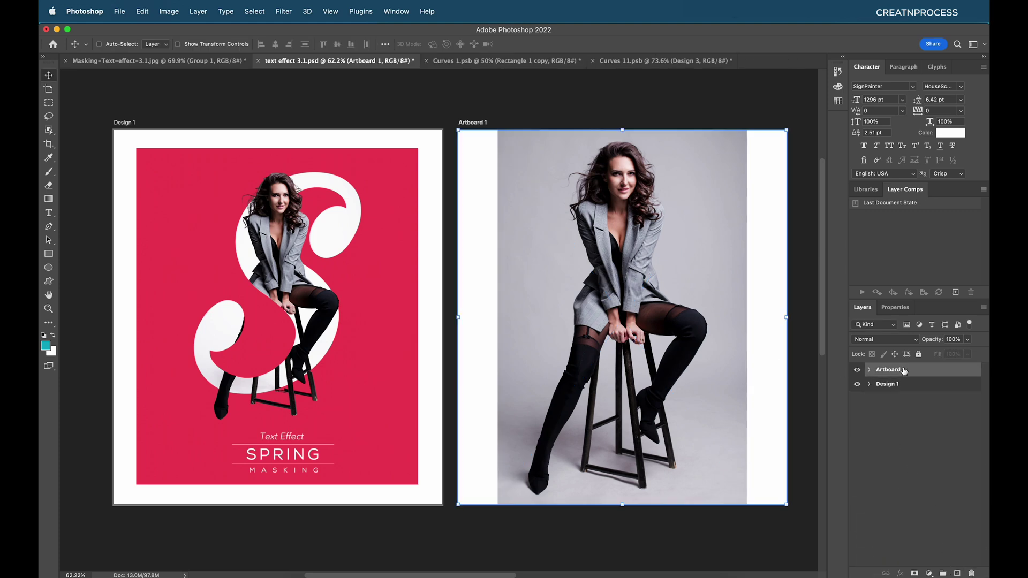
pyautogui.moveTo(891, 370); pyautogui.dragTo(908, 396)
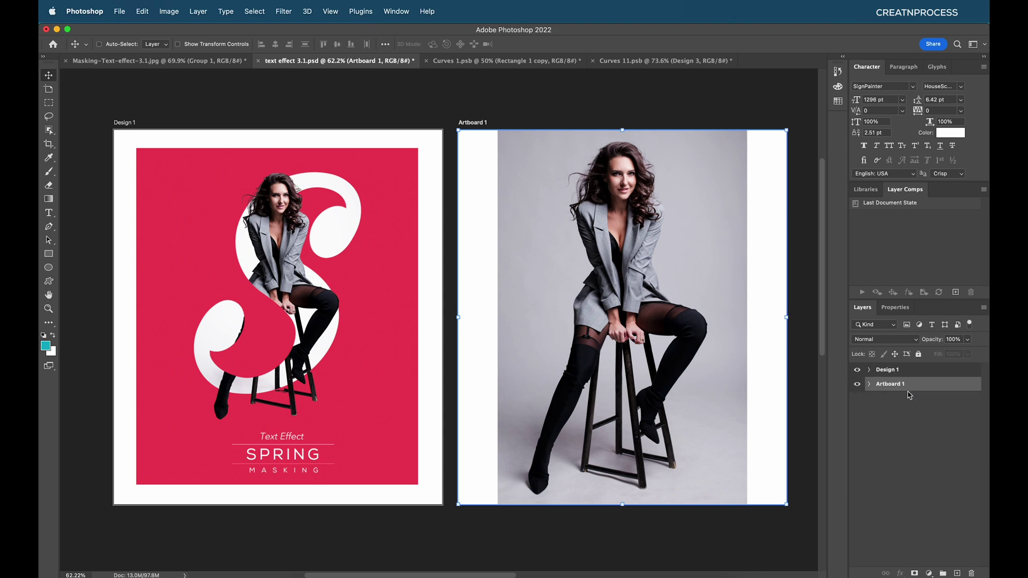
pyautogui.click(884, 370)
pyautogui.click(857, 371)
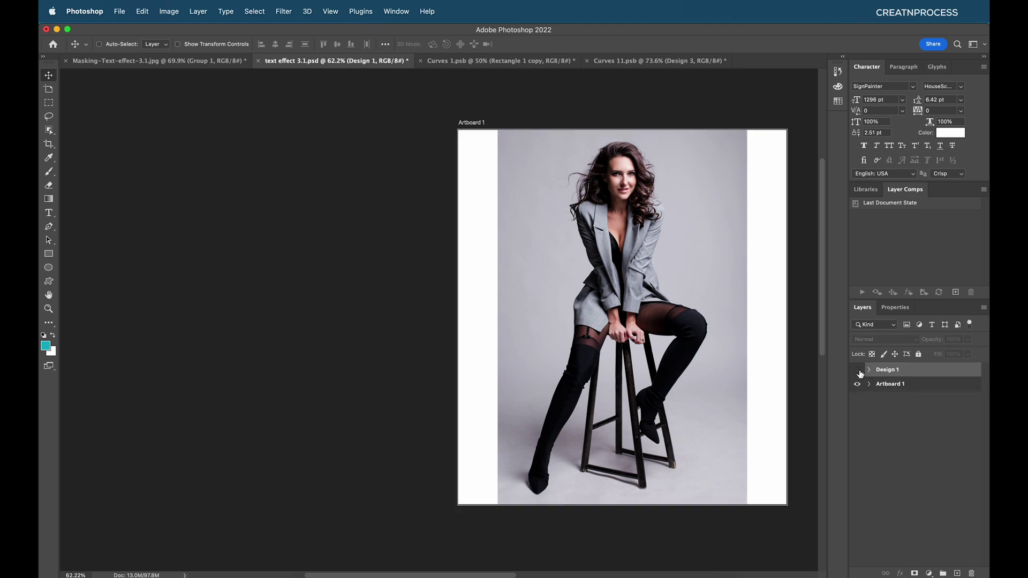
pyautogui.click(858, 371)
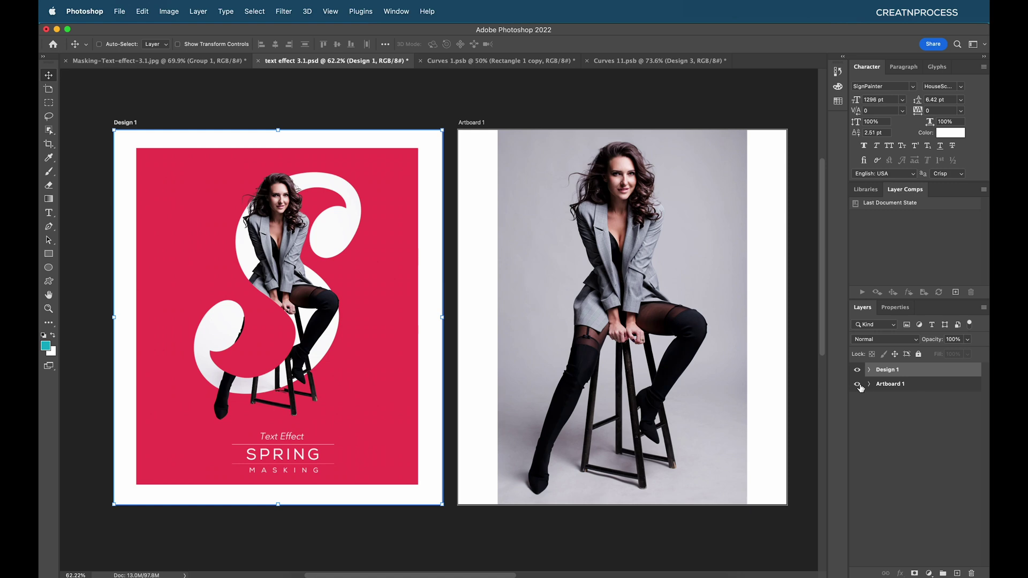
pyautogui.click(858, 385)
pyautogui.click(858, 385)
# - Convert the upper photo smart object in Artboard 1 to layers, leaving the lower copy as a smart object
pyautogui.click(869, 385)
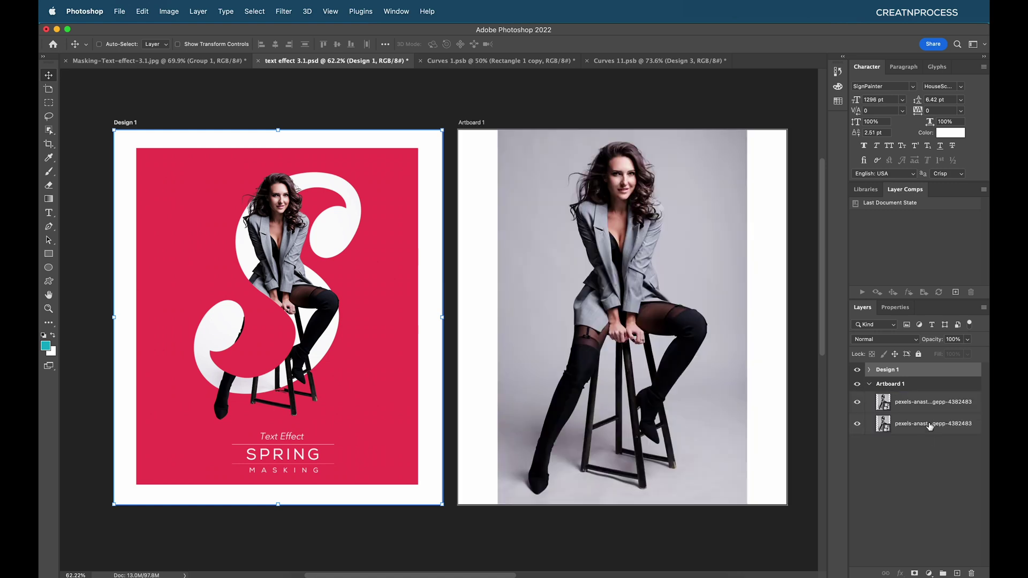
pyautogui.click(925, 406)
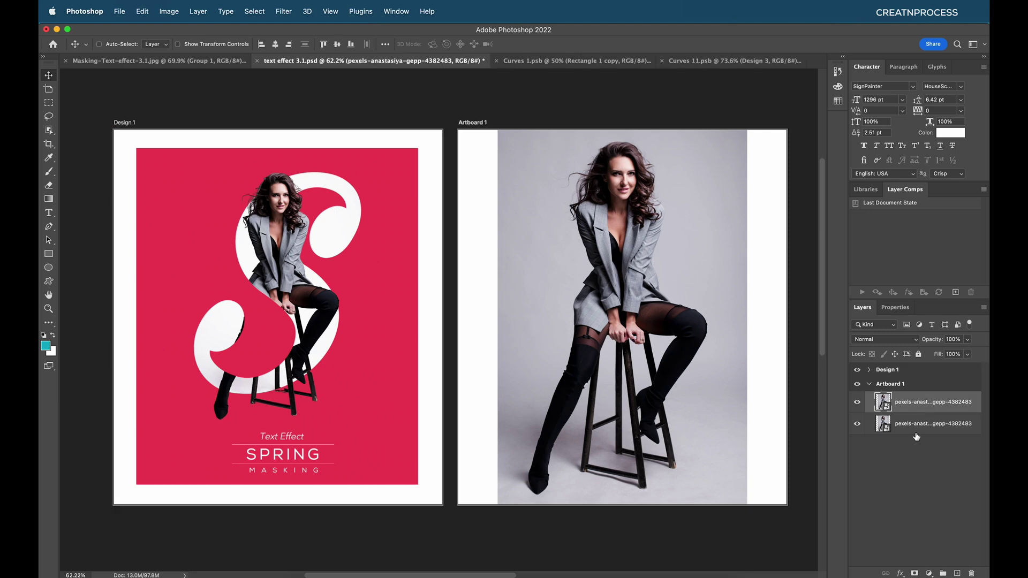
pyautogui.click(916, 429)
pyautogui.click(916, 406)
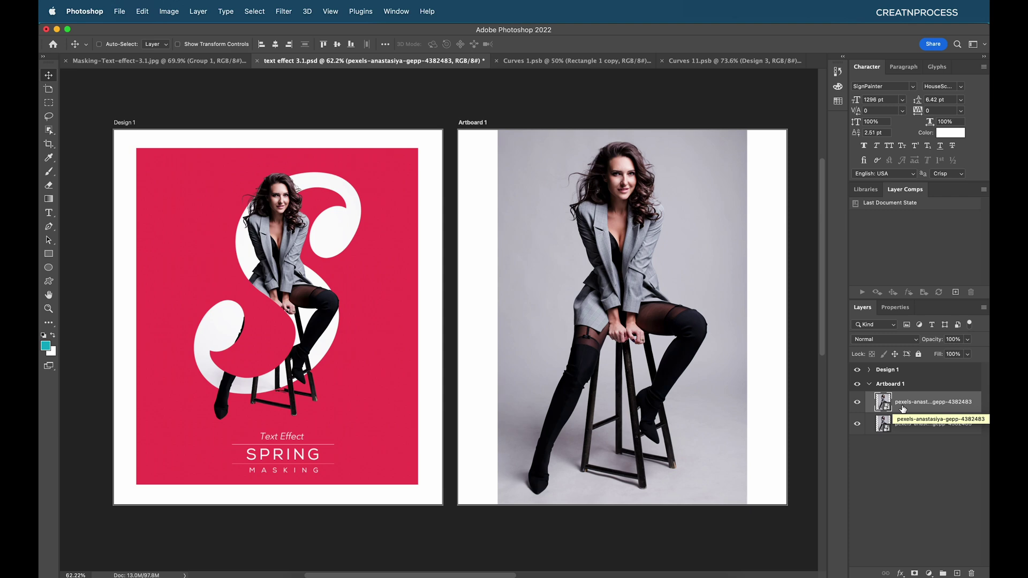
pyautogui.rightClick(932, 407)
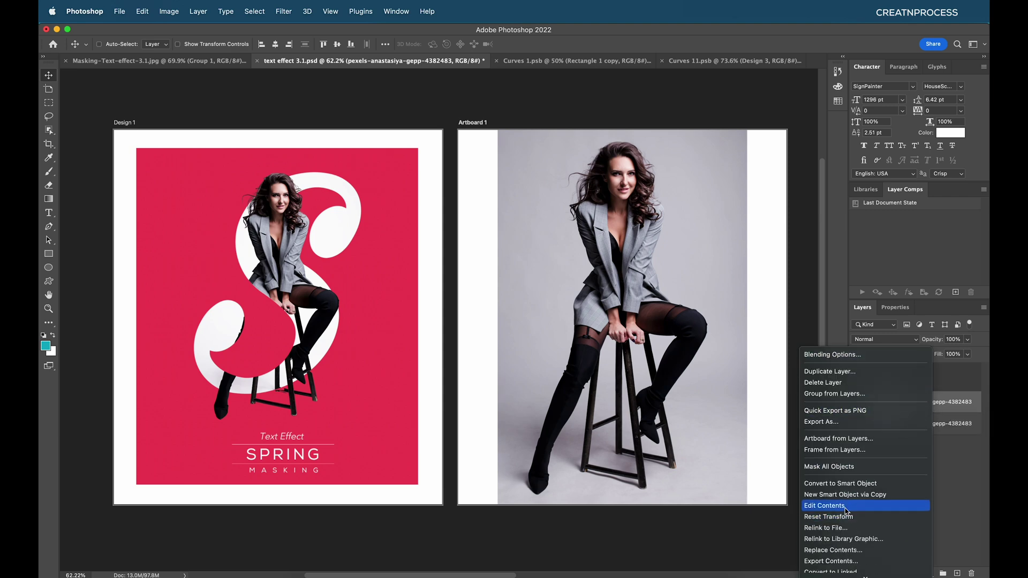
pyautogui.scroll(-3, 853, 522)
pyautogui.click(843, 539)
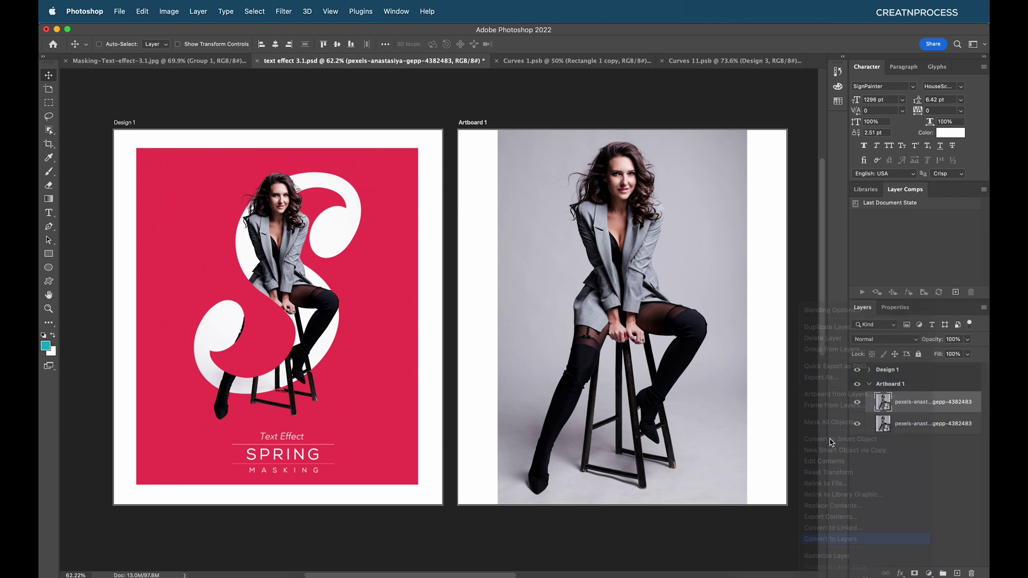
pyautogui.click(563, 230)
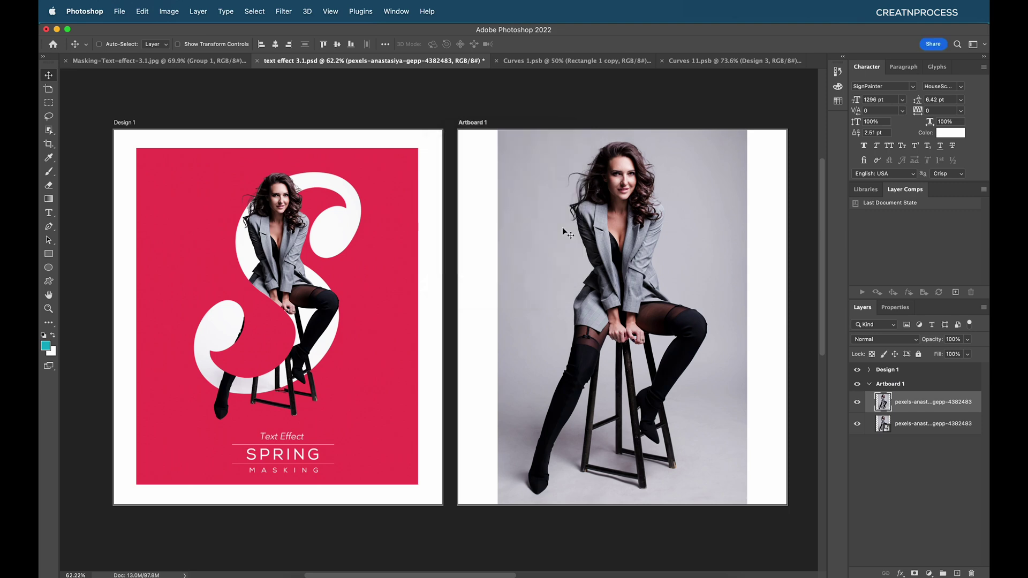
# - Remove the background from the upper photo layer and hide the original copy beneath it
pyautogui.click(885, 313)
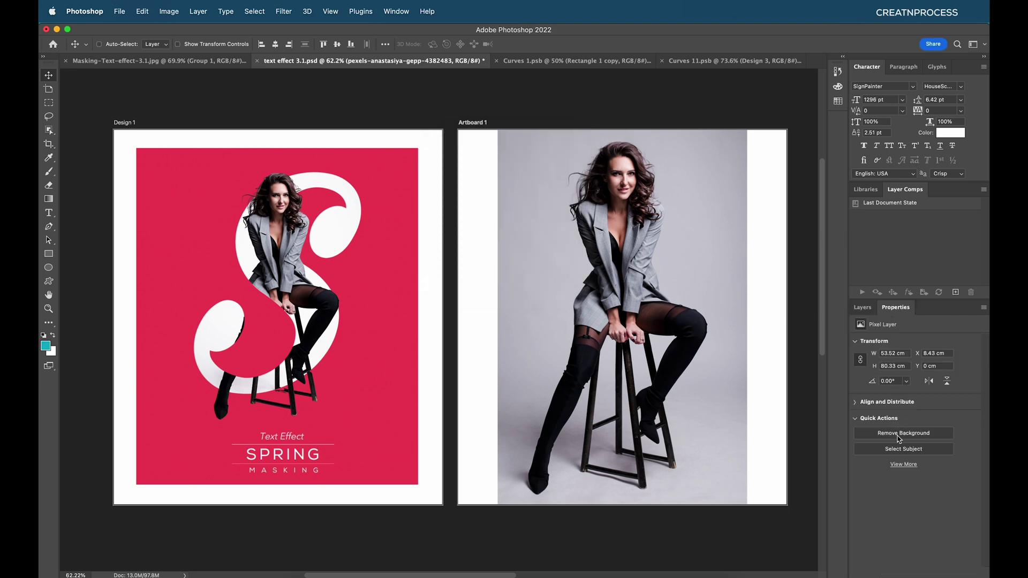
pyautogui.click(897, 434)
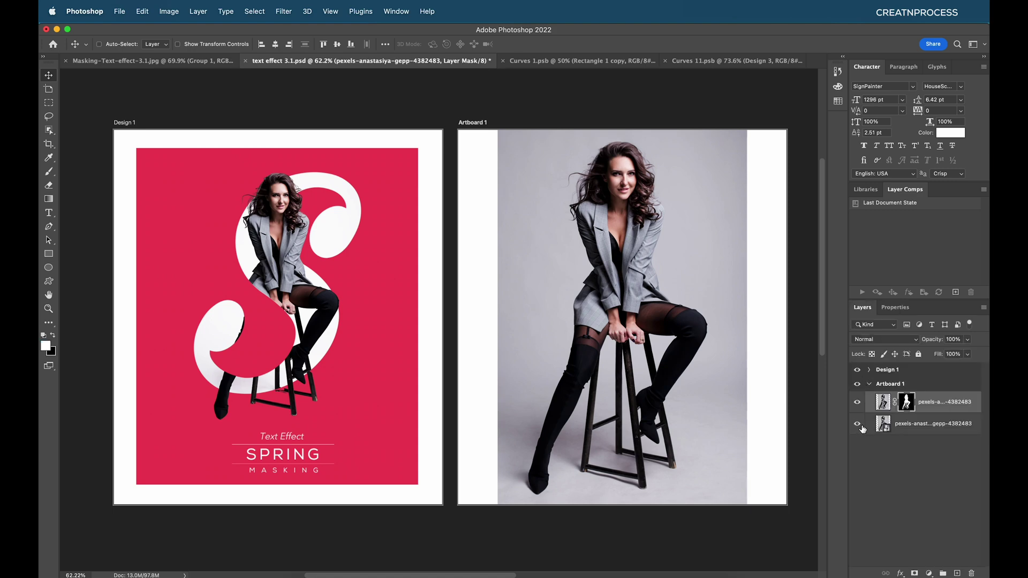
pyautogui.click(857, 424)
# - Examine the masked woman's cutout edges around the hair, shoulder and jacket
pyautogui.scroll(1, 656, 244)
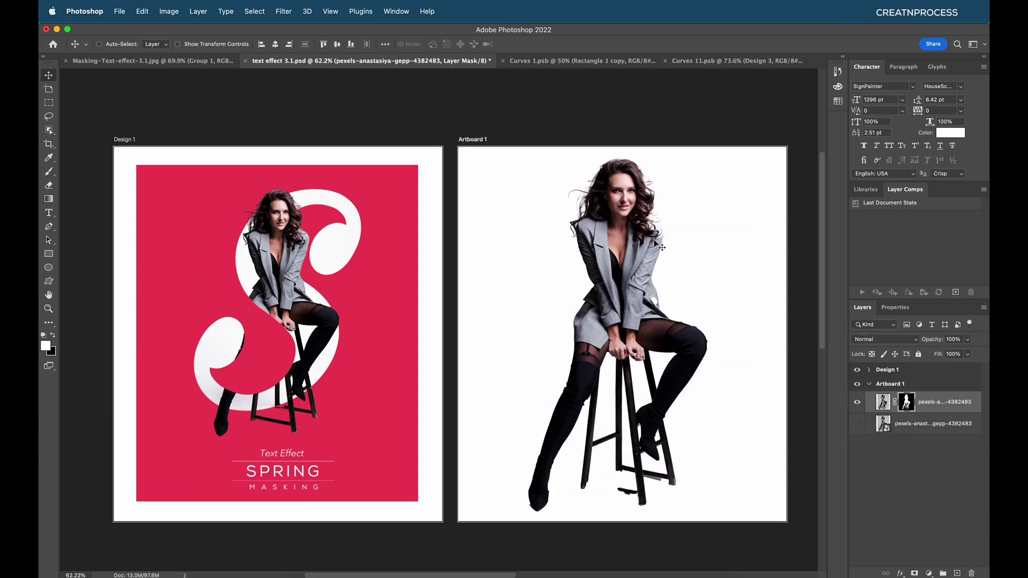
pyautogui.scroll(5, 657, 243)
pyautogui.scroll(-2, 656, 244)
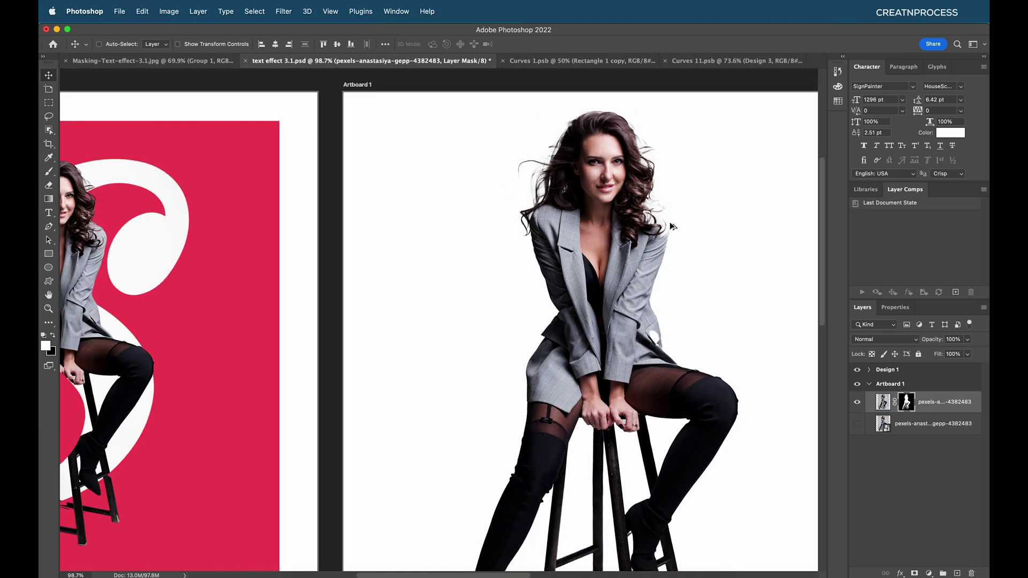
pyautogui.scroll(5, 677, 214)
pyautogui.scroll(-2, 642, 231)
pyautogui.scroll(-4, 642, 230)
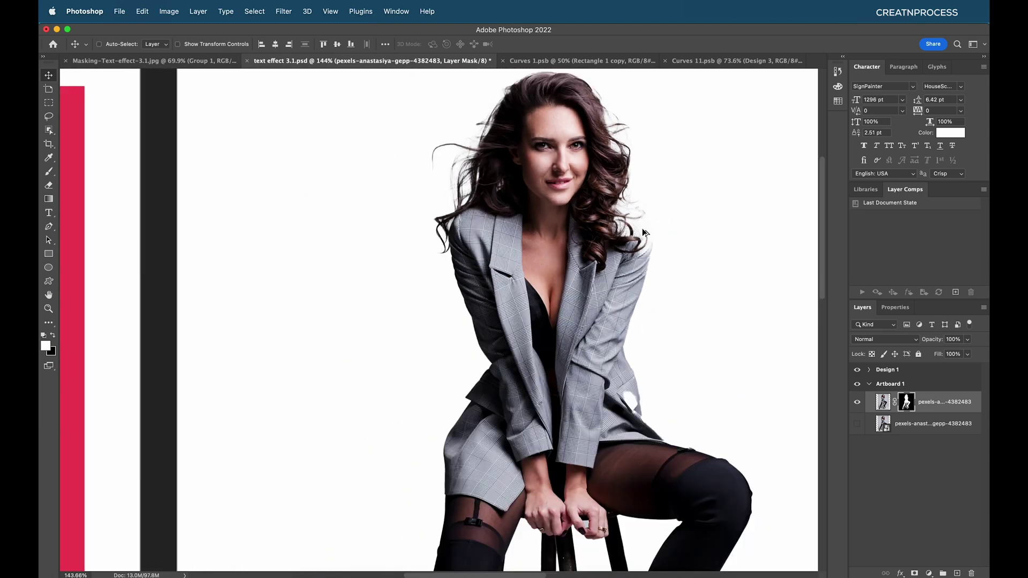
pyautogui.scroll(3, 642, 230)
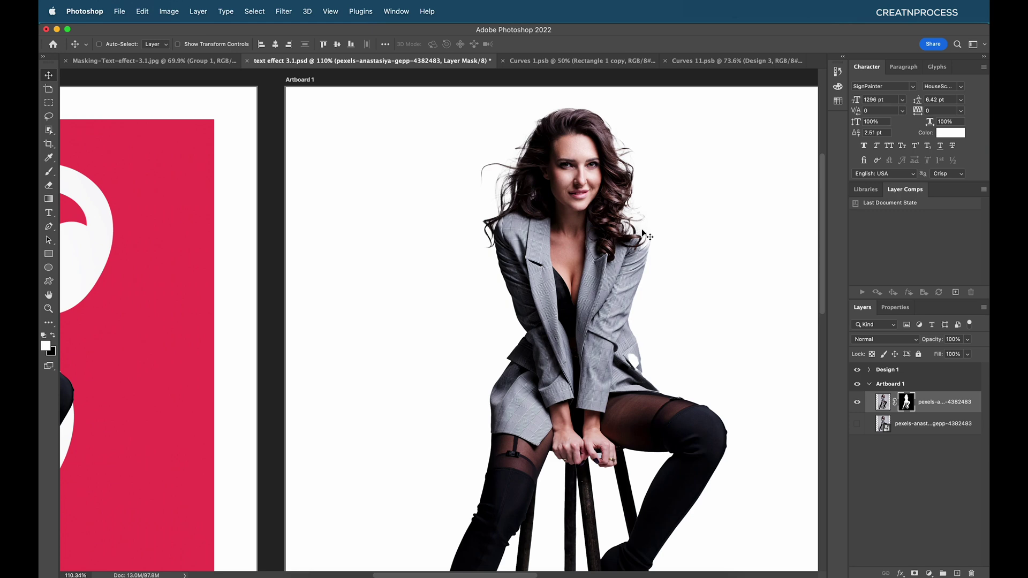
pyautogui.scroll(-2, 663, 241)
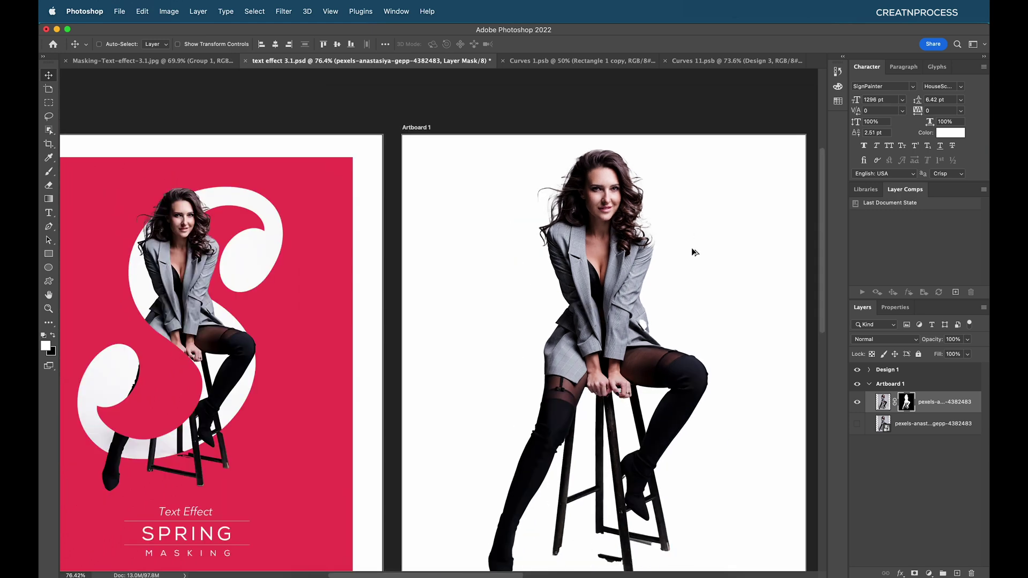
# - Show the original photo layer, hide the masked copy, and inspect the hair and shoulder against the grey background
pyautogui.click(856, 424)
pyautogui.click(857, 402)
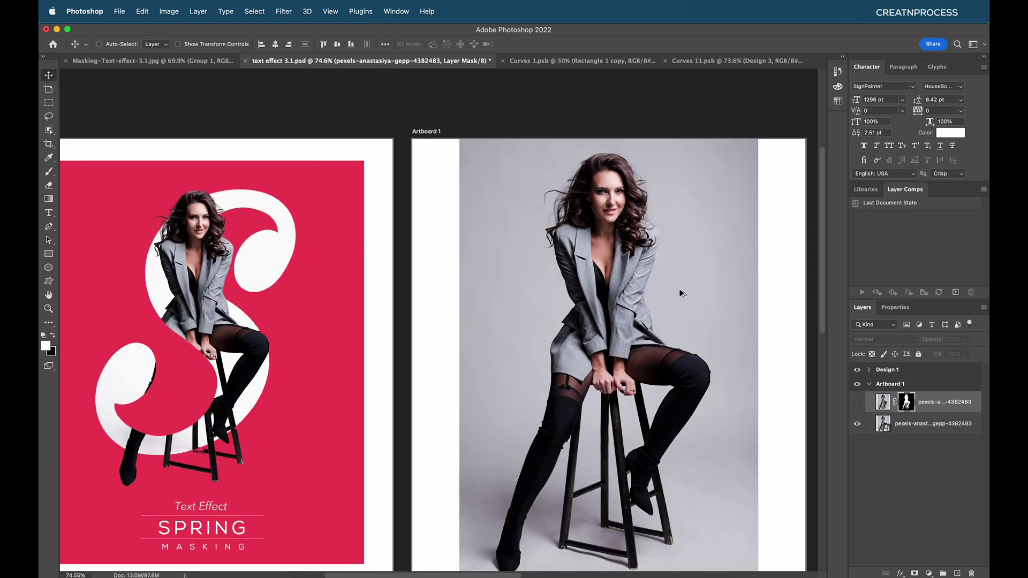
pyautogui.scroll(4, 658, 257)
pyautogui.moveTo(625, 184); pyautogui.dragTo(565, 316)
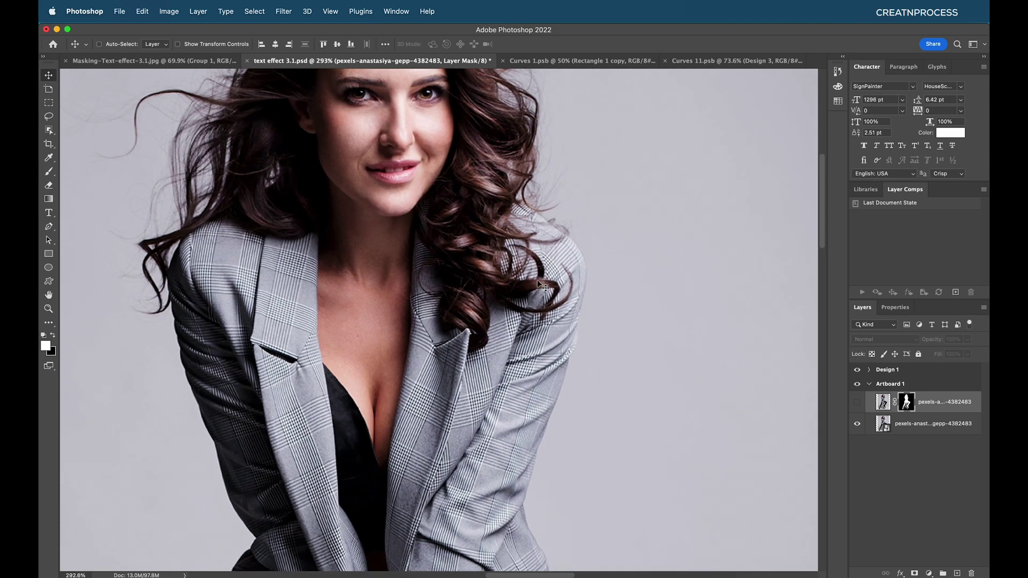
pyautogui.scroll(-3, 541, 285)
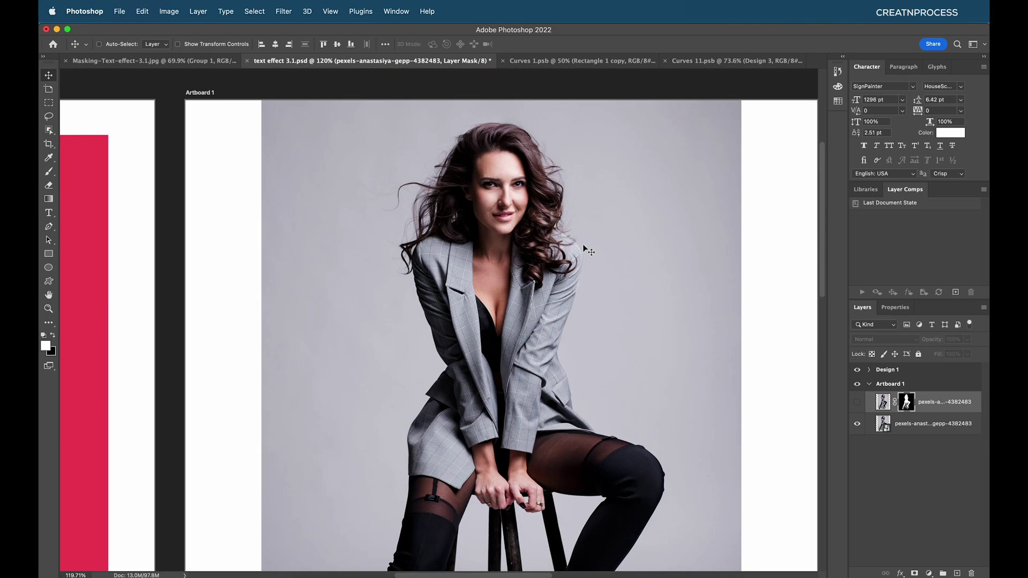
pyautogui.scroll(-4, 583, 248)
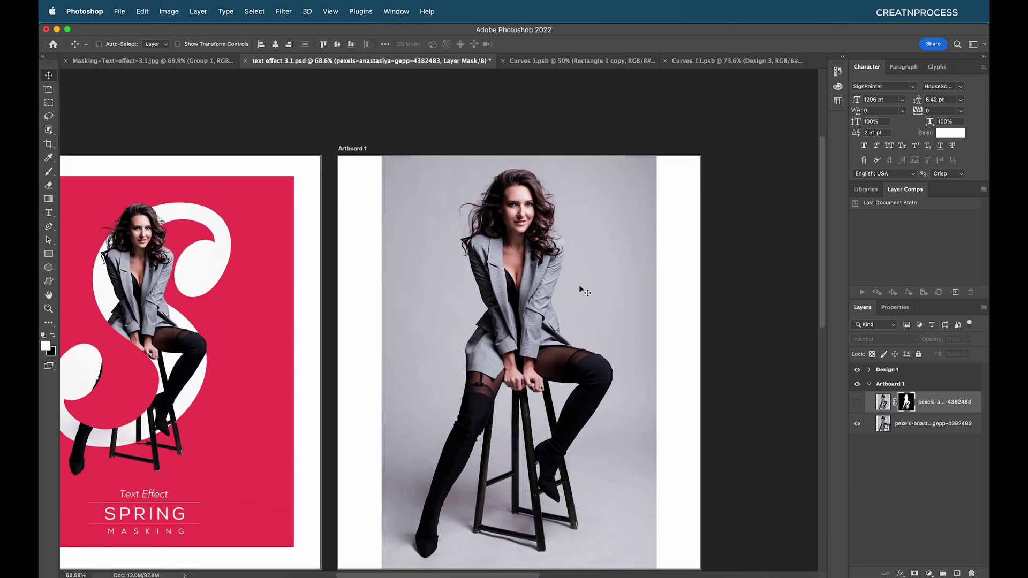
# - Select the woman and stool in Artboard 1 with the Object Selection tool in Rectangle mode, framing about 40.8 by 76.6 cm
pyautogui.moveTo(49, 129); pyautogui.dragTo(75, 130)
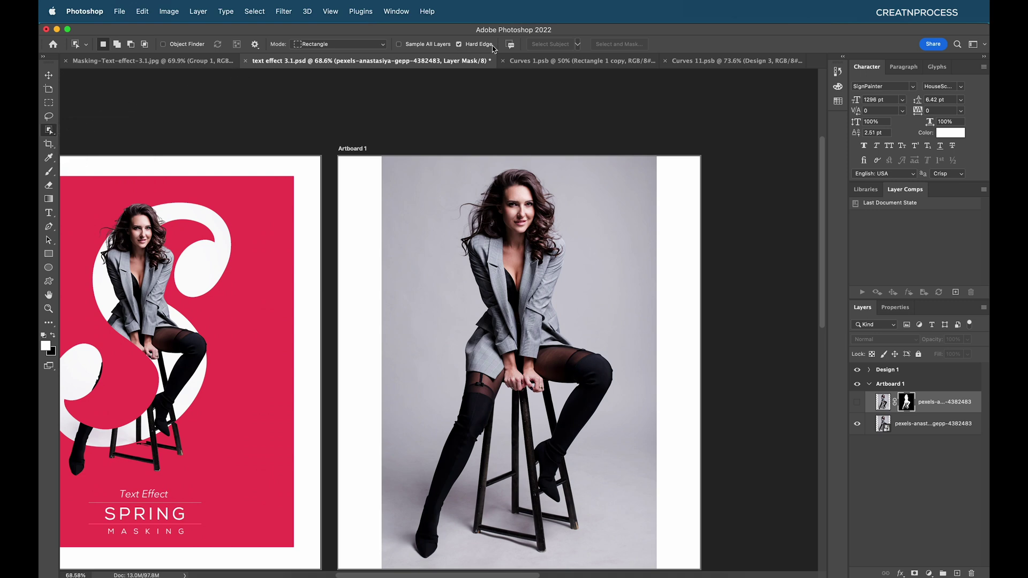
pyautogui.moveTo(411, 78); pyautogui.dragTo(615, 173)
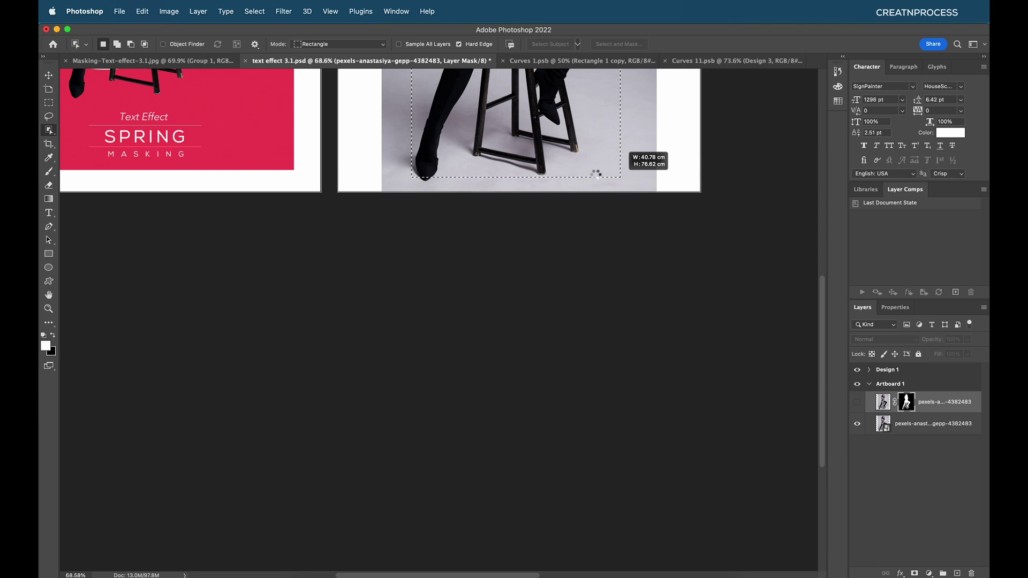
pyautogui.scroll(10, 604, 208)
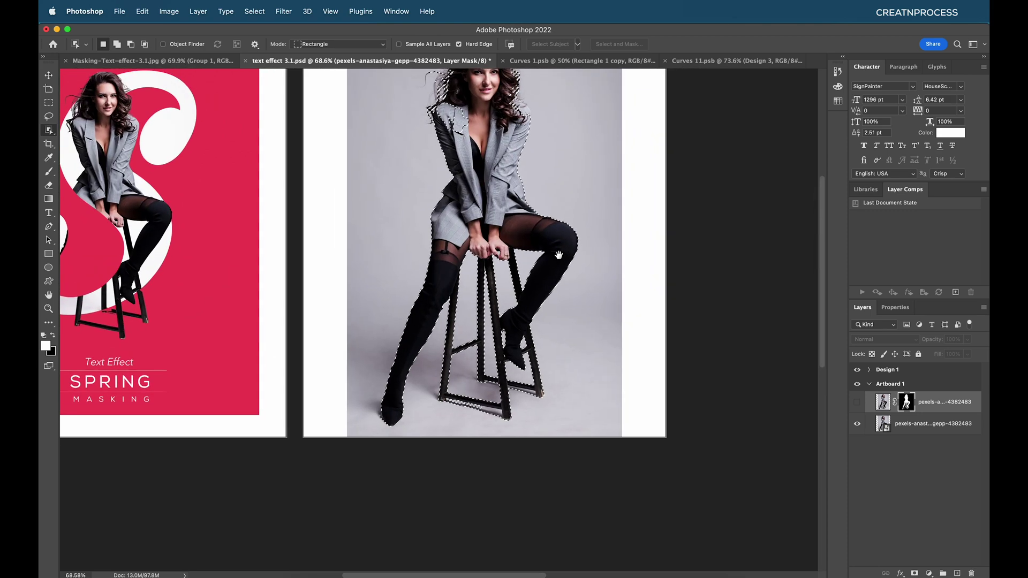
# - Clear the selection around the woman and delete both the masked copy and the original photo layer from Artboard 1
pyautogui.scroll(8, 515, 170)
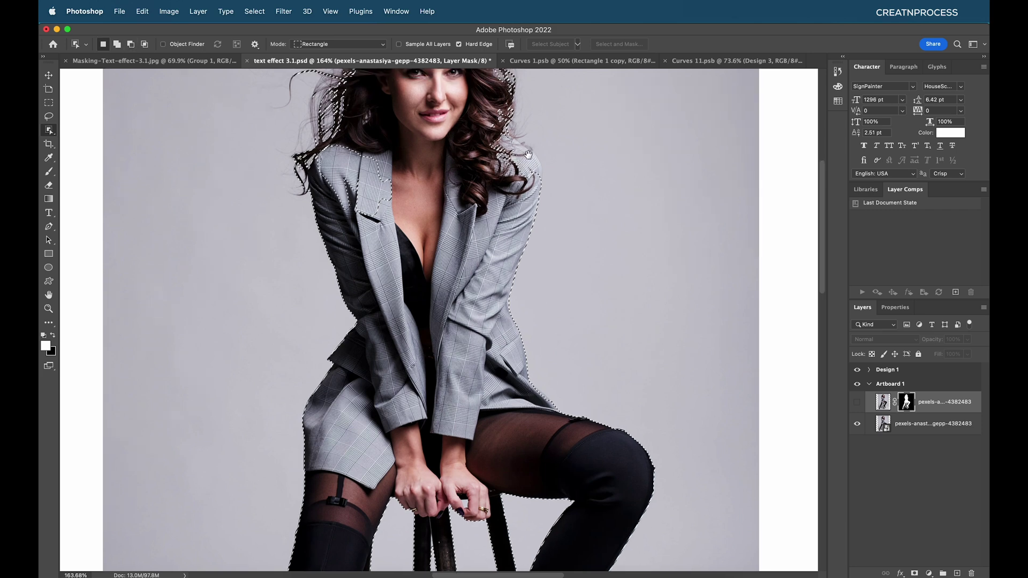
pyautogui.moveTo(528, 155); pyautogui.dragTo(518, 203)
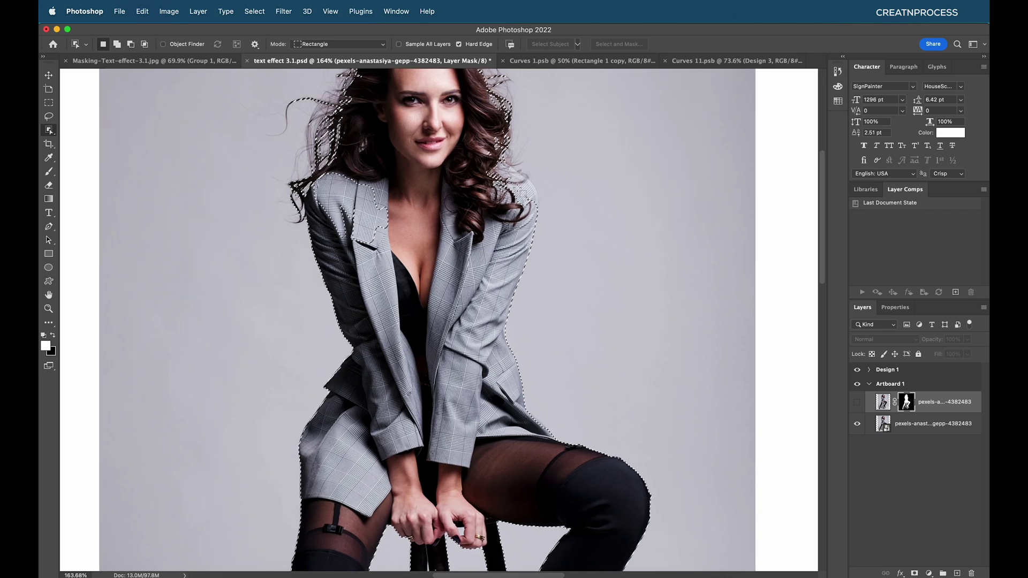
pyautogui.scroll(-5, 518, 203)
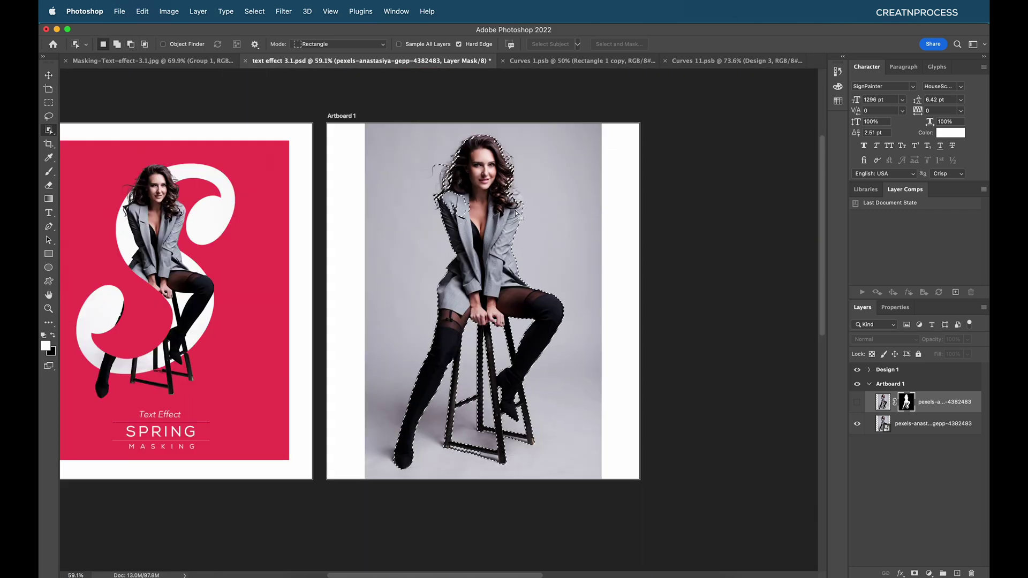
pyautogui.scroll(1, 183, 214)
pyautogui.press('v')
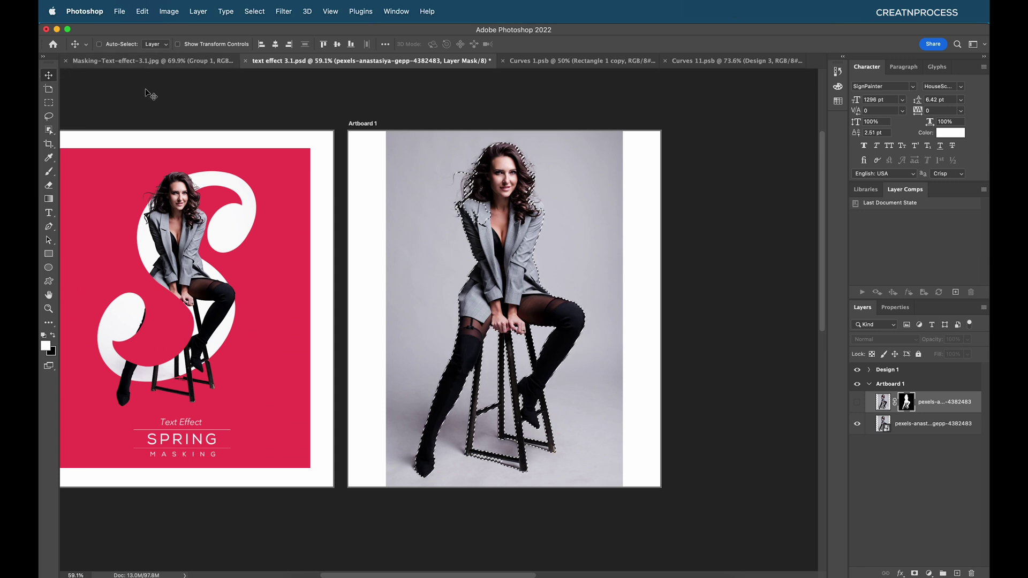
pyautogui.press('super+d')
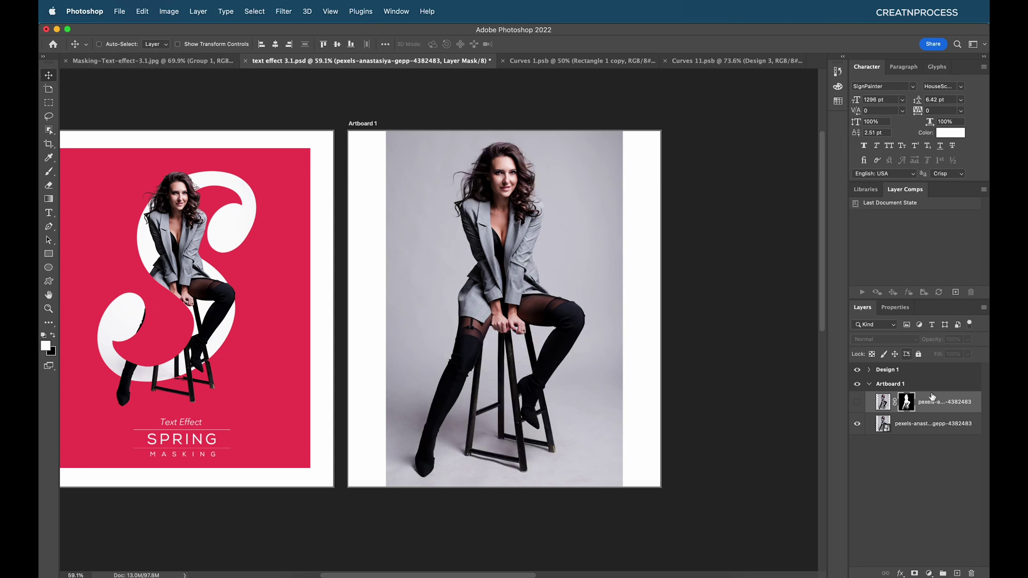
pyautogui.press('Delete')
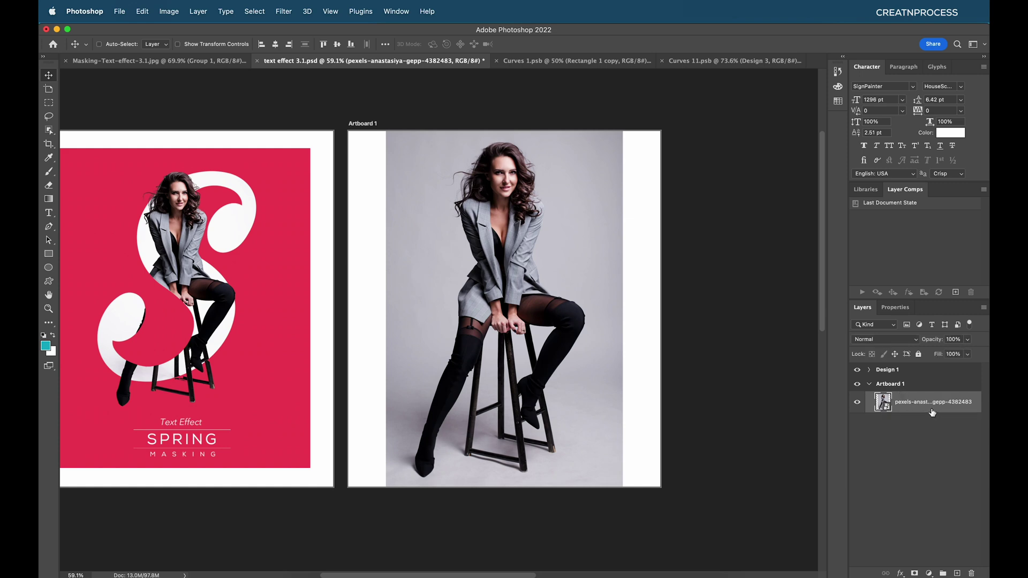
pyautogui.press('Delete')
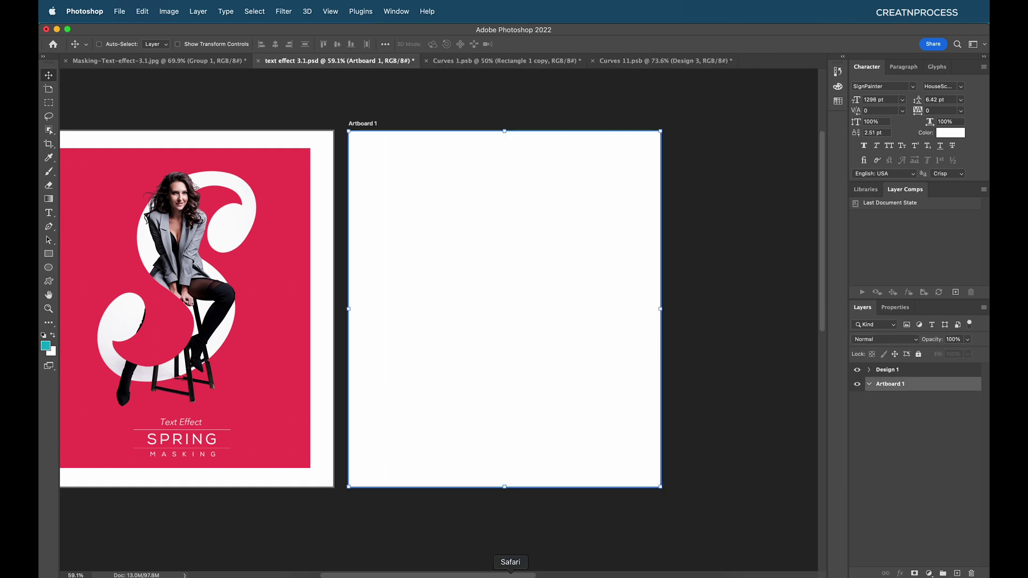
# - Switch to Clipdrop in Chrome, leave the upscaled image result, and open the Remove background tool
pyautogui.click(533, 572)
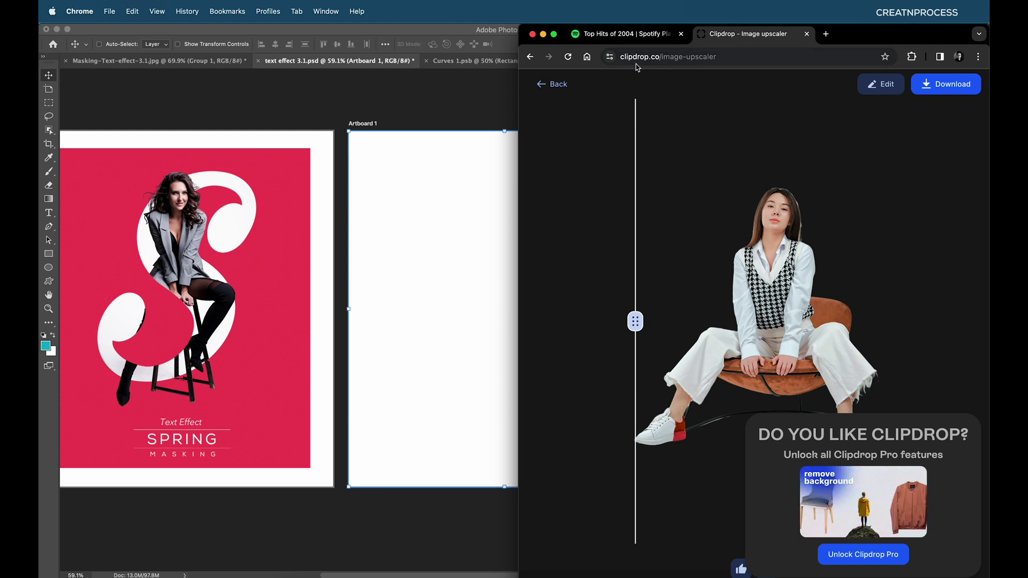
pyautogui.click(556, 84)
pyautogui.click(820, 88)
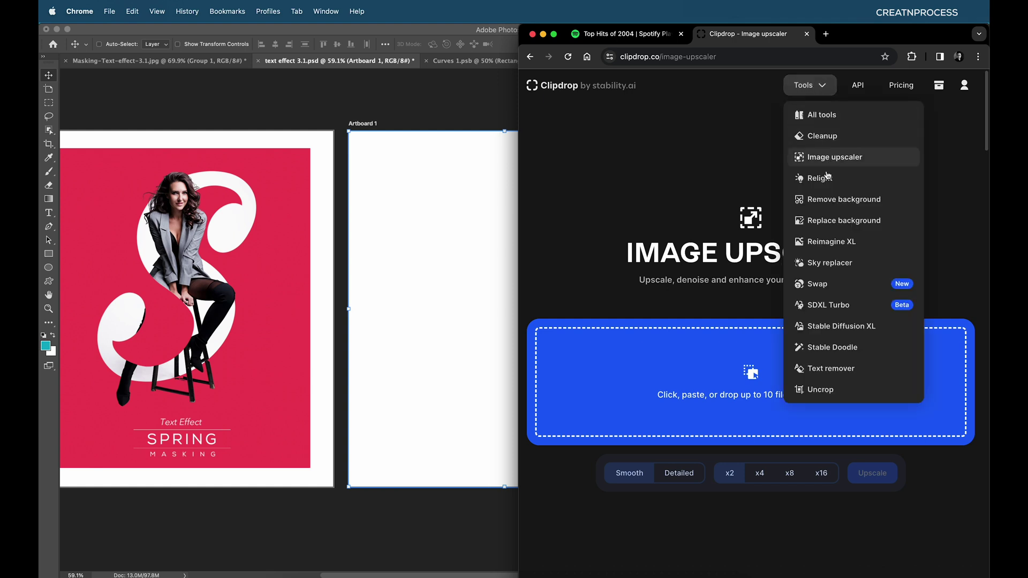
pyautogui.click(828, 206)
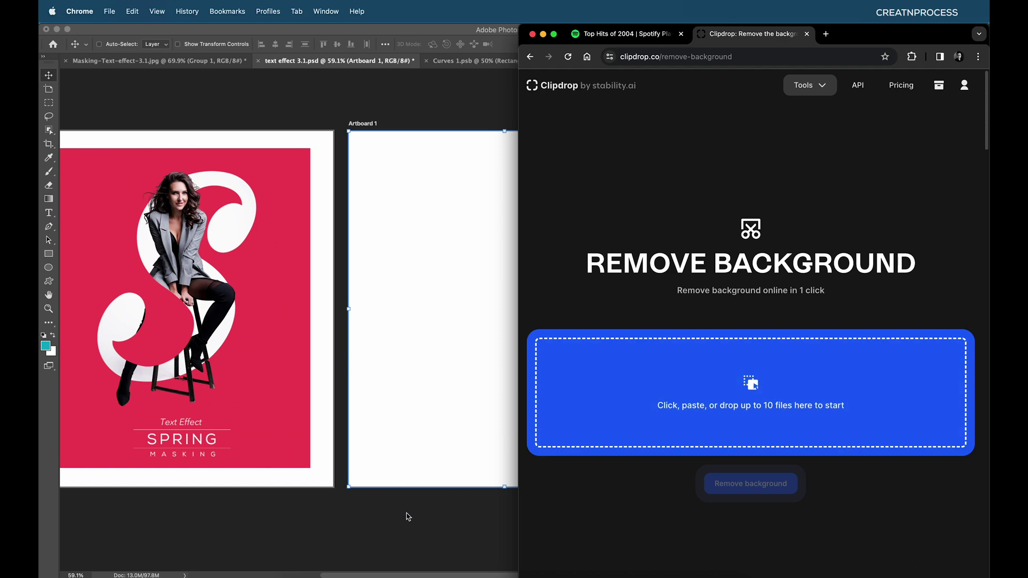
# - Add pexels-anastasiya-gepp-4382483.jpg from the Images folder and remove its background, downscaling it to 682 × 1024
pyautogui.press('super+Tab')
pyautogui.moveTo(218, 375); pyautogui.dragTo(720, 376)
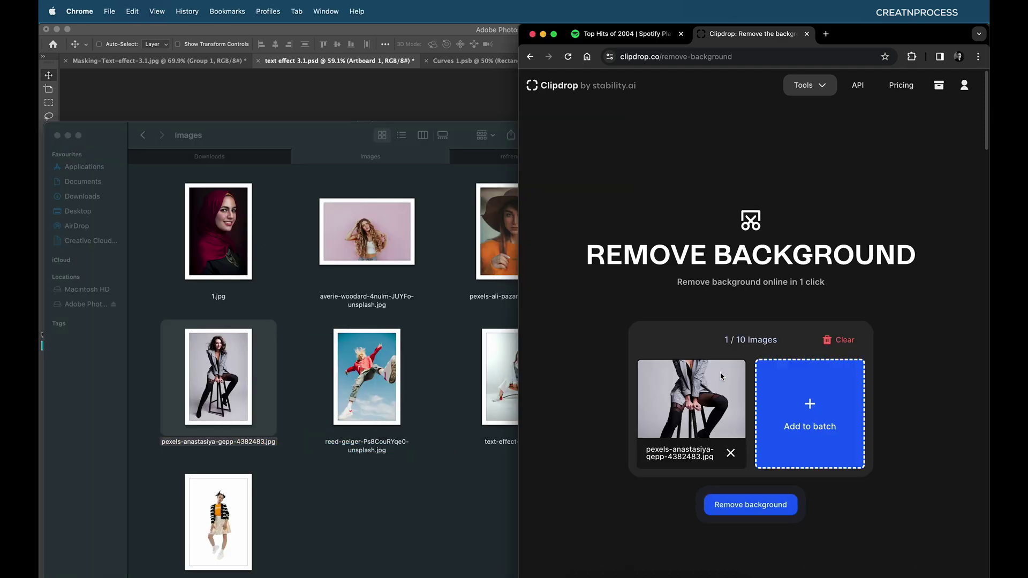
pyautogui.click(779, 510)
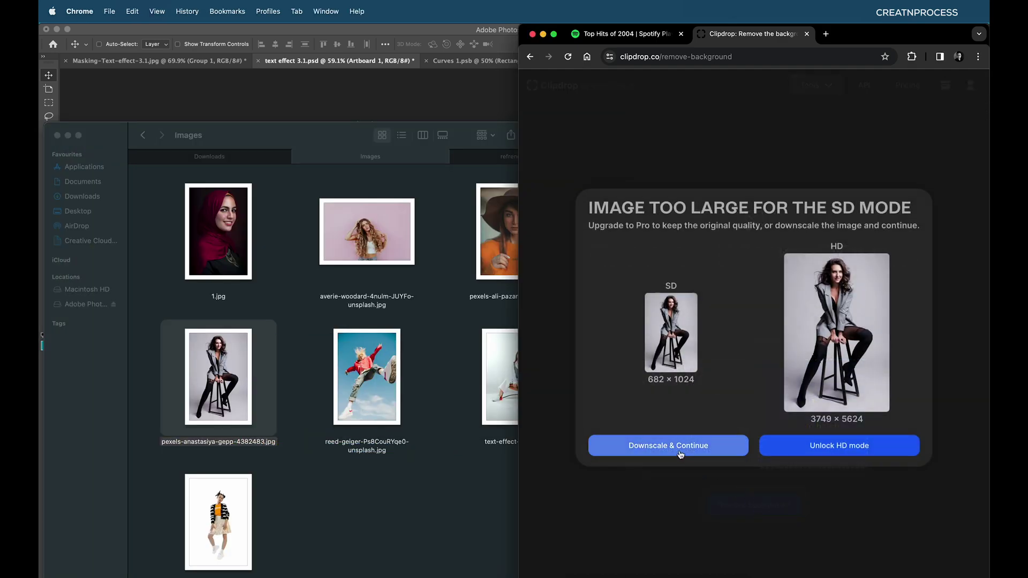
pyautogui.click(679, 451)
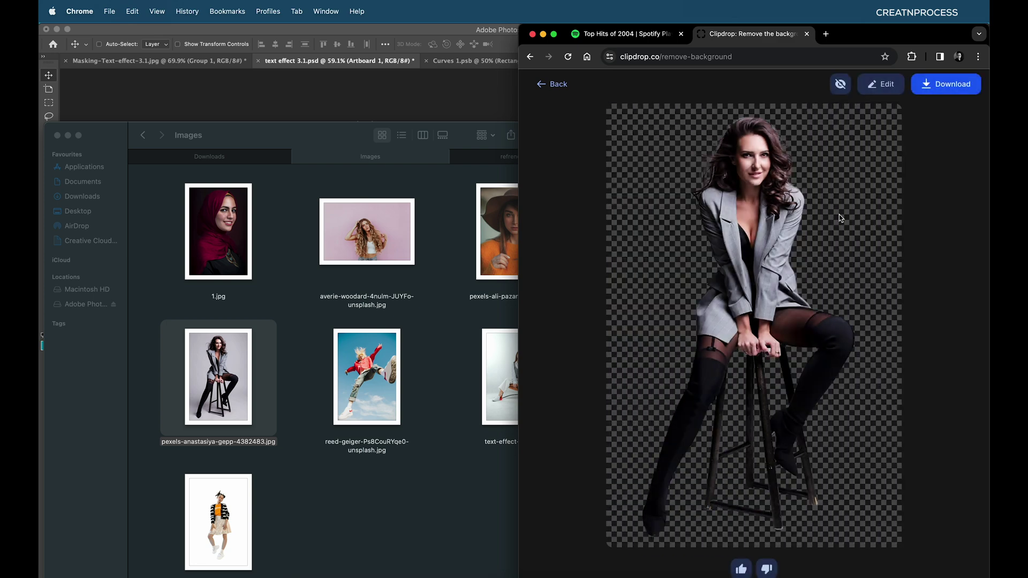
# - Upscale the cutout x2 in Smooth mode and download the resulting PNG
pyautogui.click(872, 93)
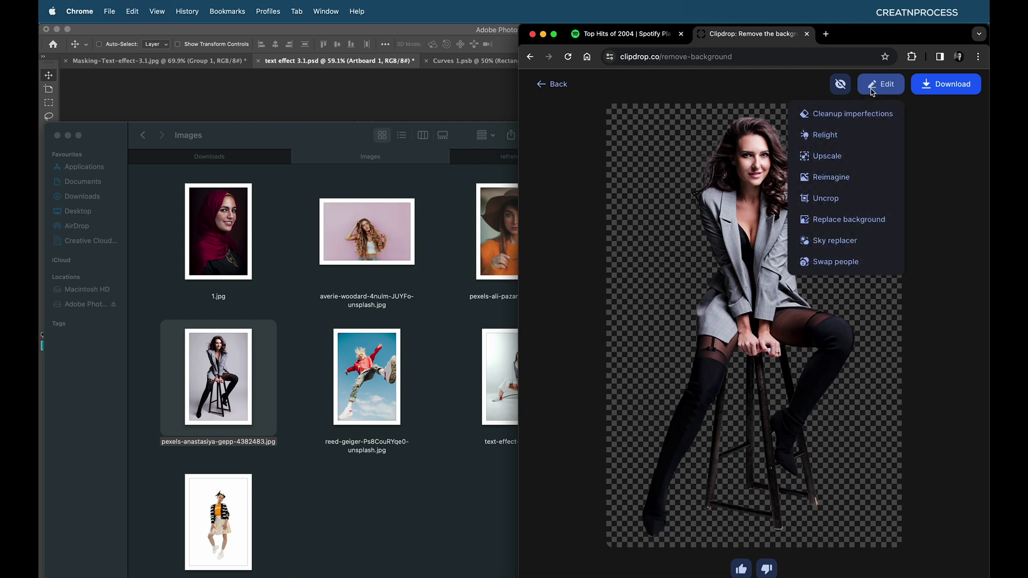
pyautogui.click(832, 156)
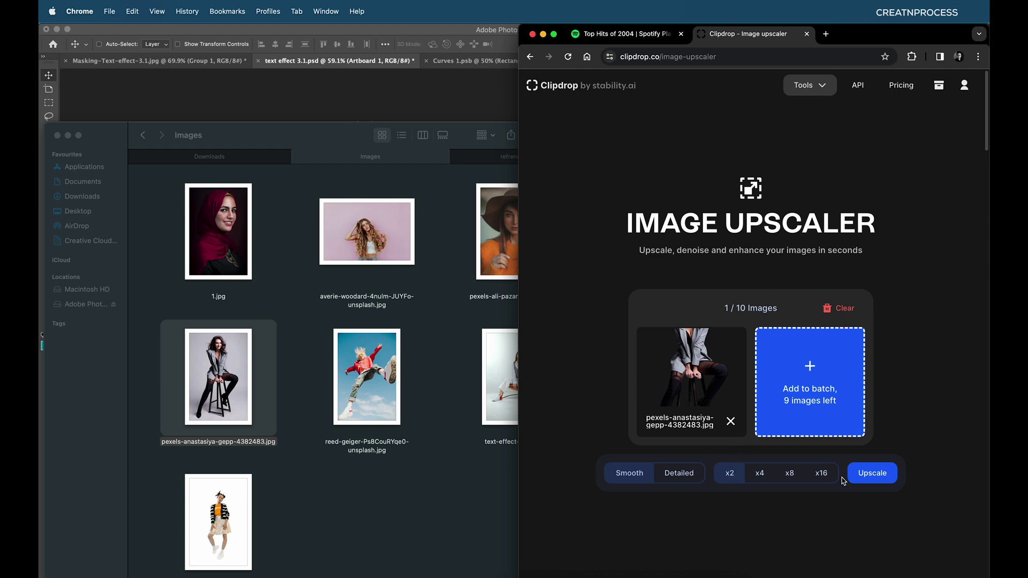
pyautogui.click(865, 475)
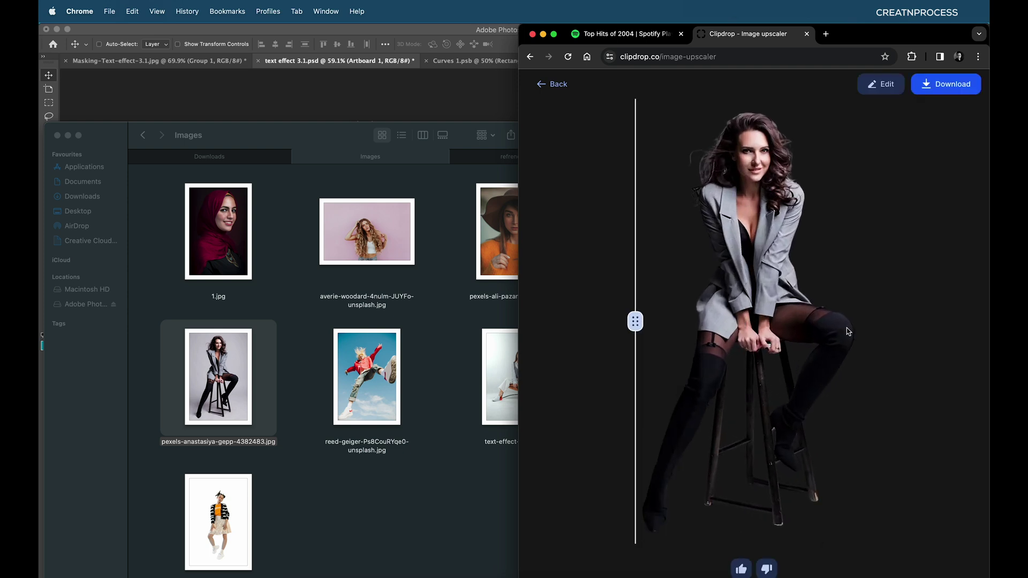
pyautogui.click(932, 91)
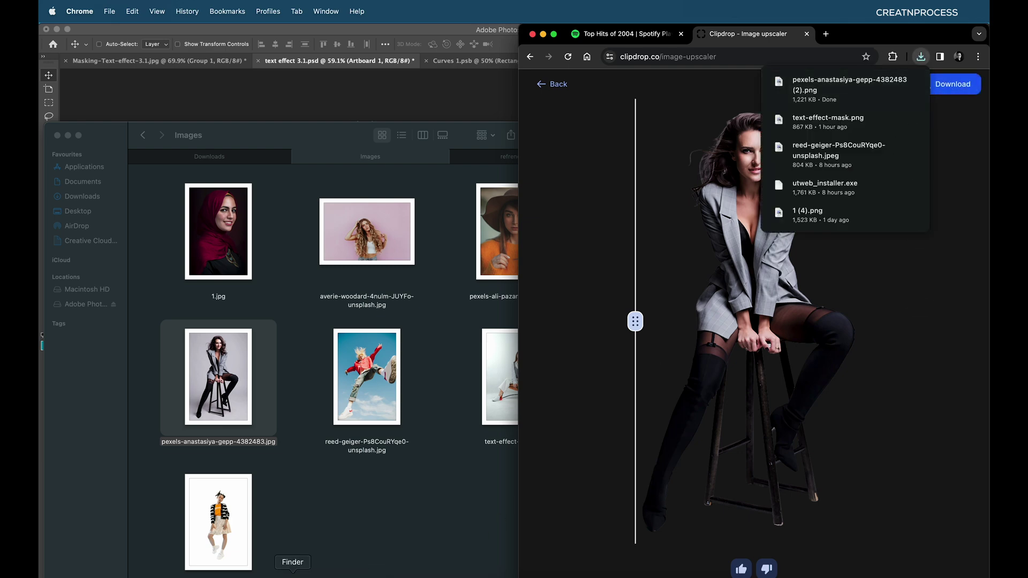
# - Place the newly downloaded cutout, pexels-anastasiya-gepp-4382483 (2).png, from the Downloads folder onto Artboard 1 in Photoshop
pyautogui.click(293, 573)
pyautogui.click(195, 156)
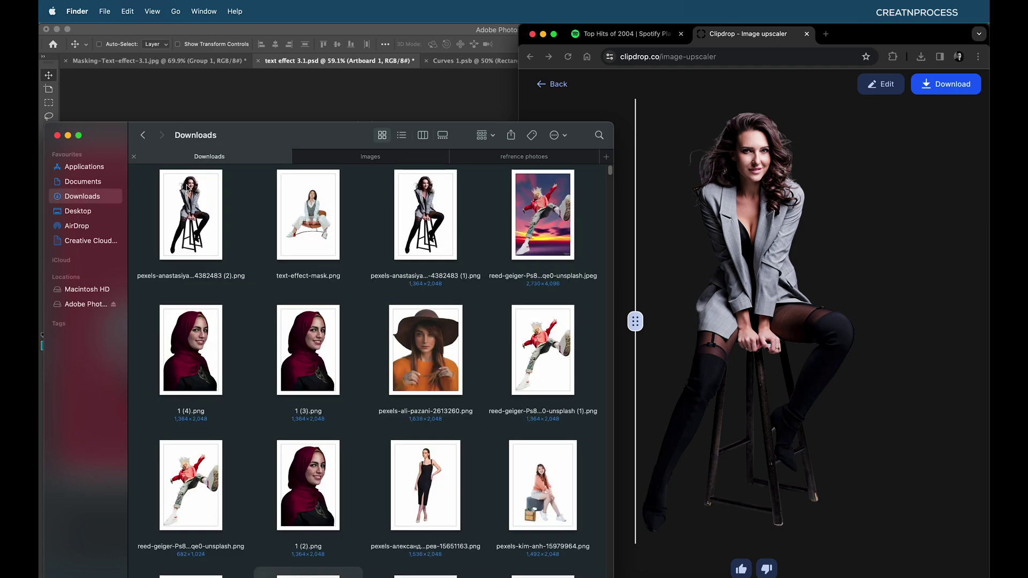
pyautogui.click(194, 221)
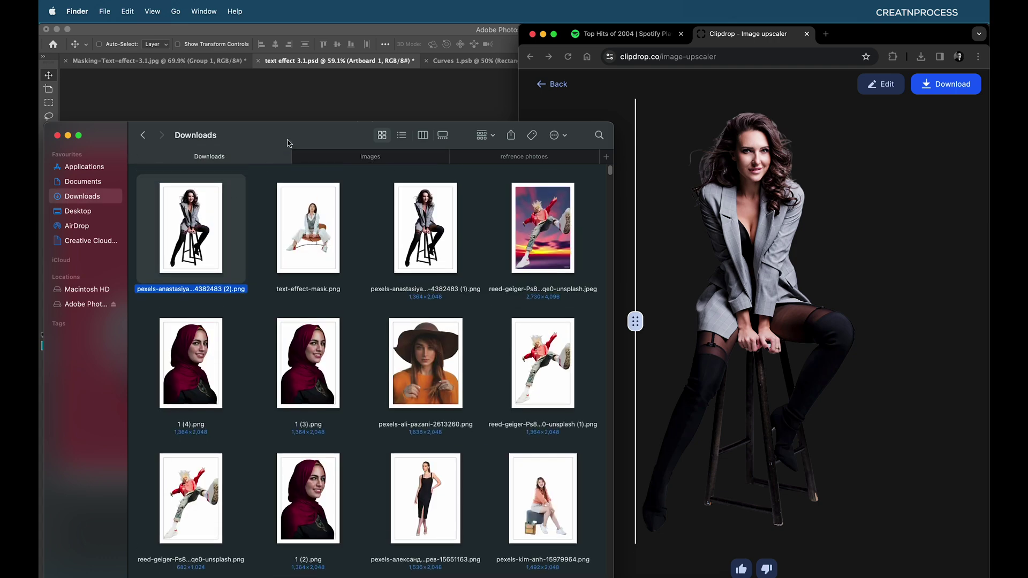
pyautogui.moveTo(287, 143); pyautogui.dragTo(326, 379)
pyautogui.moveTo(230, 466); pyautogui.dragTo(396, 303)
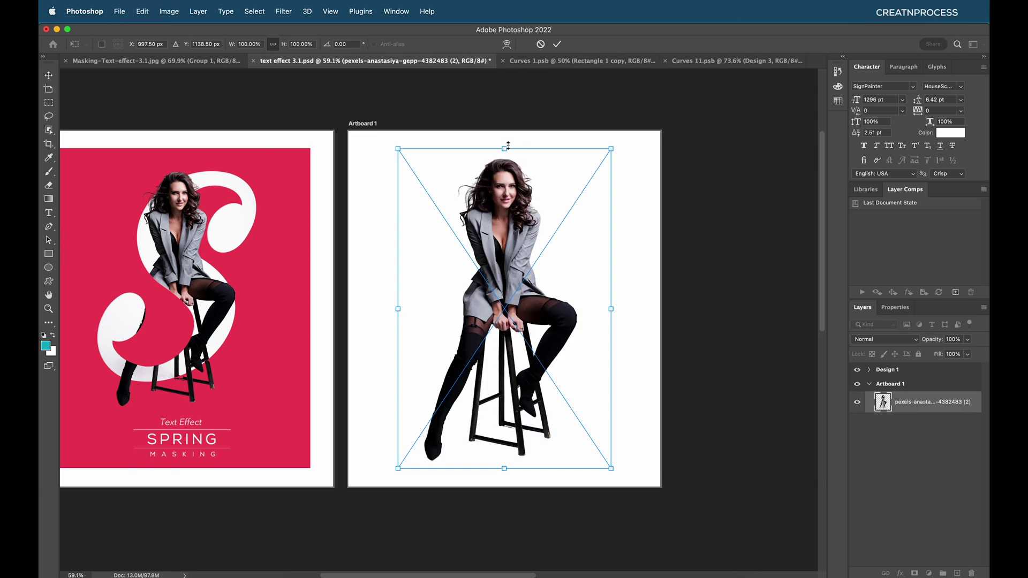
# - Scale the placed cutout to 111.18% so it spans the full height of Artboard 1, and commit the placement
pyautogui.moveTo(507, 144); pyautogui.dragTo(506, 131)
pyautogui.moveTo(503, 468); pyautogui.dragTo(504, 486)
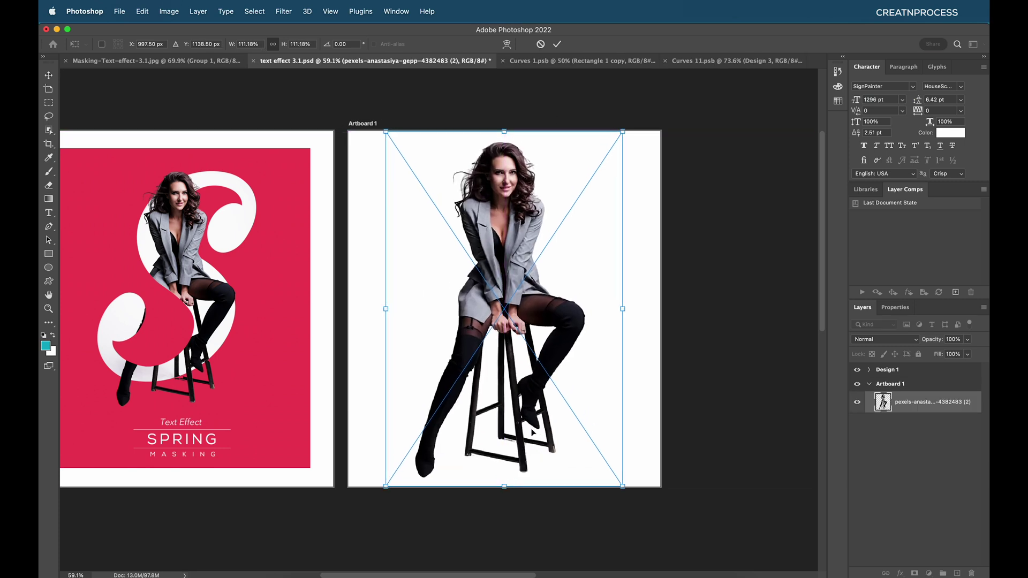
pyautogui.press('Return')
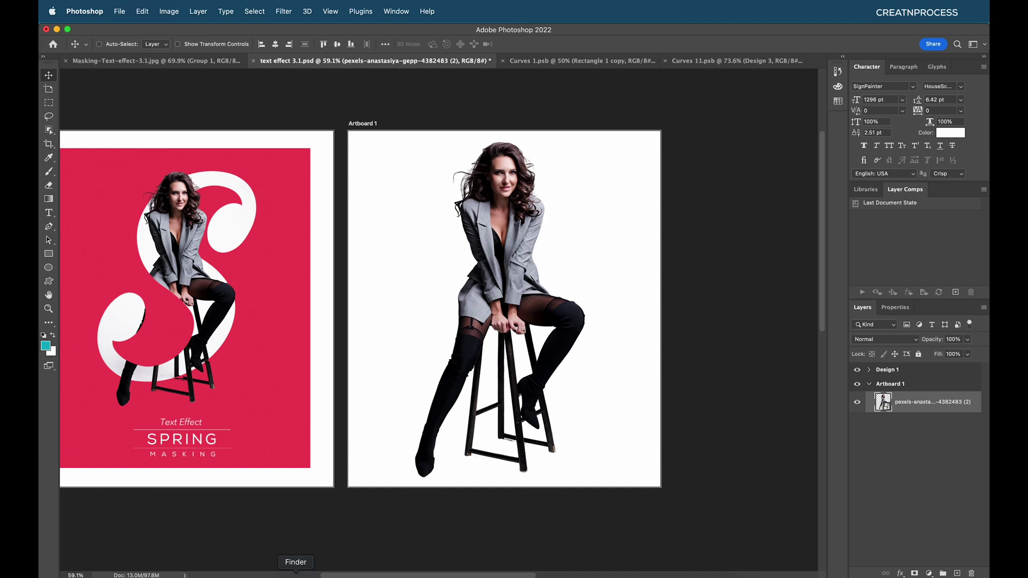
# - Place the original pexels-anastasiya-gepp-4382483.jpg from the Images folder above the cutout on Artboard 1, at 40.49% scale
pyautogui.click(294, 571)
pyautogui.click(562, 391)
pyautogui.click(408, 391)
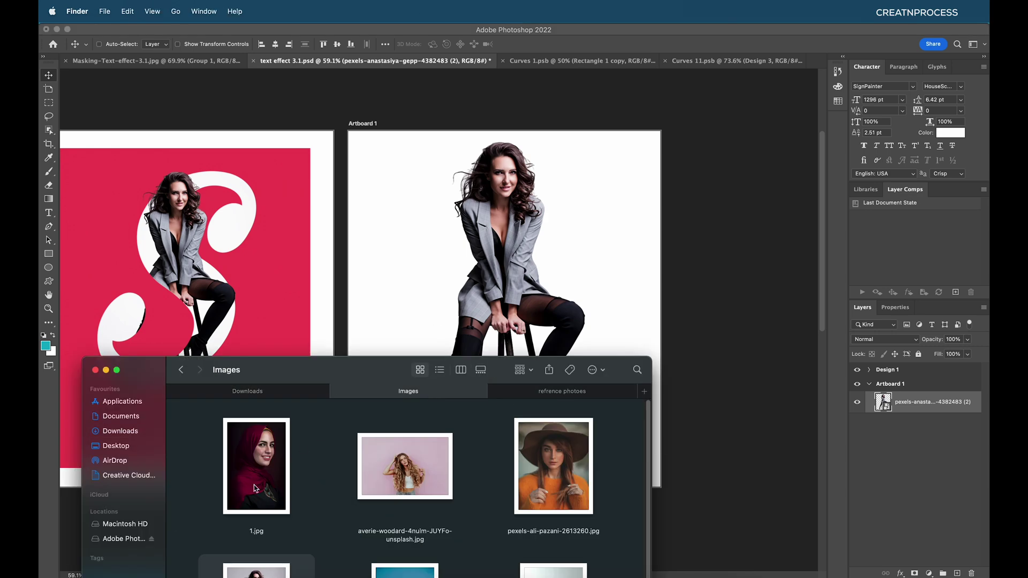
pyautogui.scroll(-1, 278, 532)
pyautogui.moveTo(268, 557); pyautogui.dragTo(509, 282)
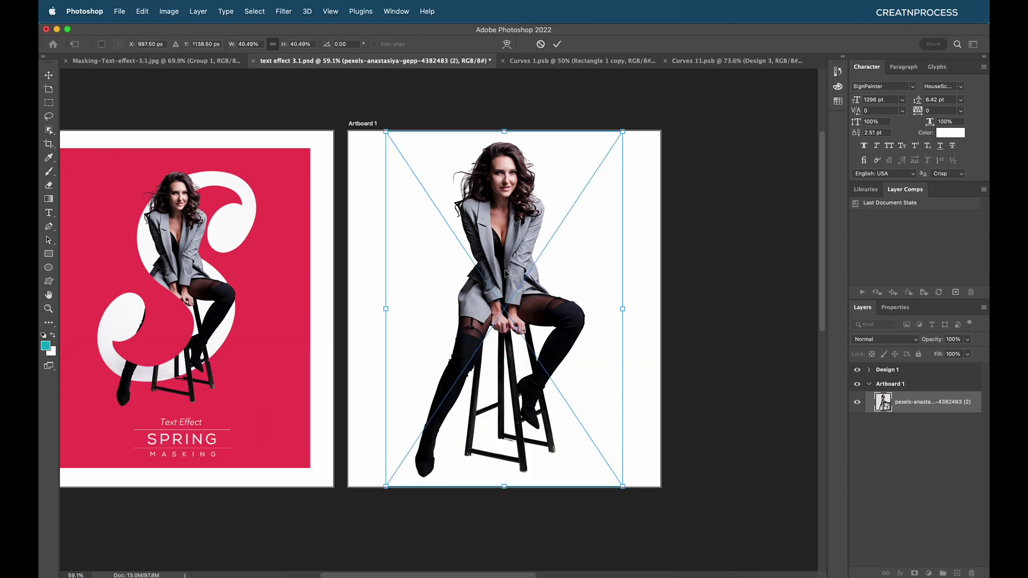
pyautogui.press('Return')
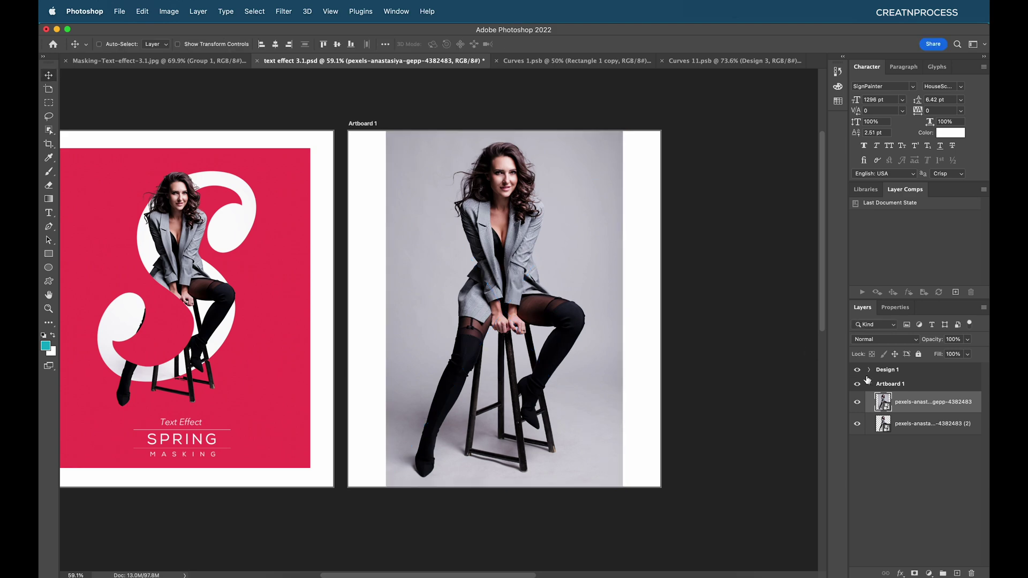
# - Compare the original photo with the cutout beneath it by repeatedly toggling the original layer's visibility
pyautogui.click(856, 402)
pyautogui.click(857, 402)
pyautogui.click(857, 402)
pyautogui.click(857, 402)
pyautogui.click(857, 402)
pyautogui.click(857, 405)
pyautogui.click(858, 405)
pyautogui.click(857, 405)
# - Add a white letter S beside the woman on Artboard 1 in SignPainter HouseScript Semibold at 1296 pt
pyautogui.press('t')
pyautogui.click(404, 312)
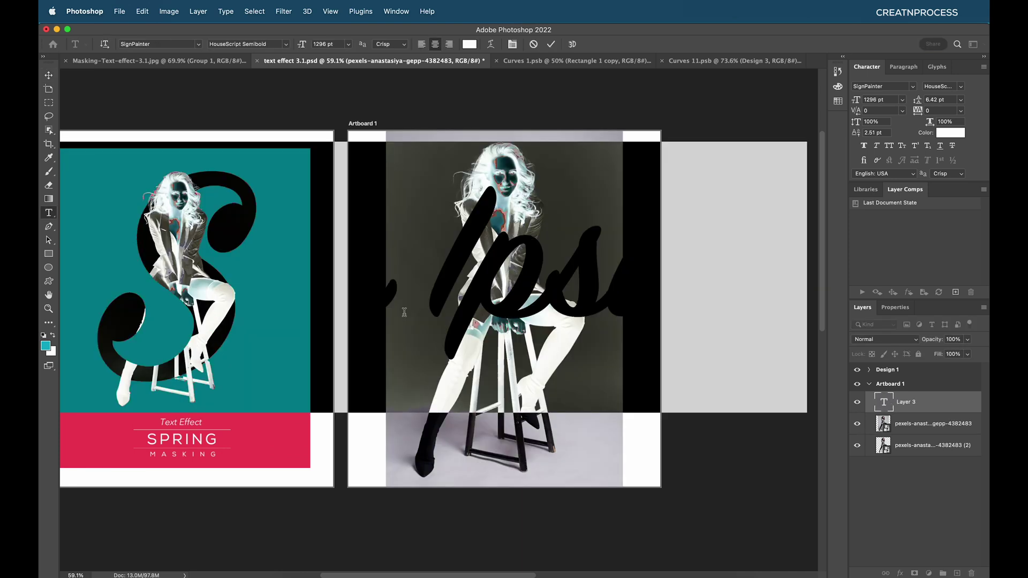
pyautogui.write('S')
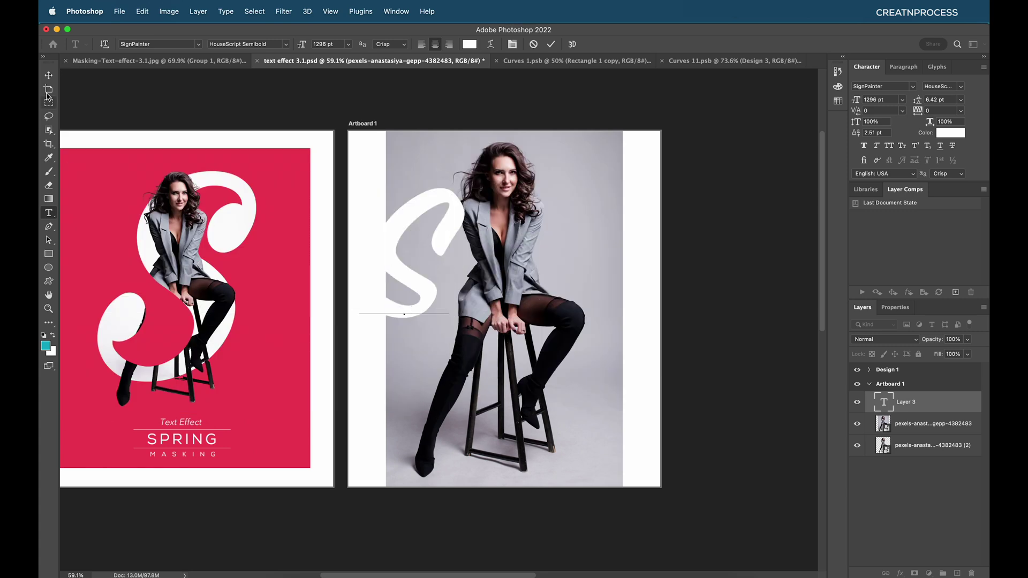
# - Move the S over the woman's body and enlarge it to 148.67%
pyautogui.click(48, 78)
pyautogui.moveTo(433, 284); pyautogui.dragTo(608, 312)
pyautogui.hotkey('ctrl', 't')
pyautogui.moveTo(549, 334); pyautogui.dragTo(525, 358)
pyautogui.press('Return')
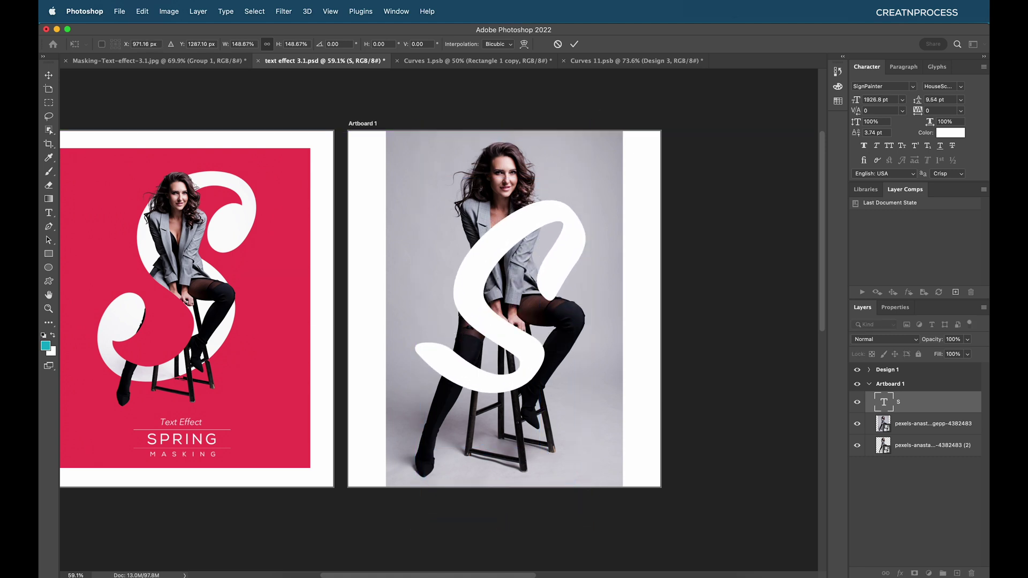
# - Copy the Krinkes Regular font name from the S copy text layer in Design 1, and collapse its group
pyautogui.click(870, 370)
pyautogui.scroll(-1, 933, 424)
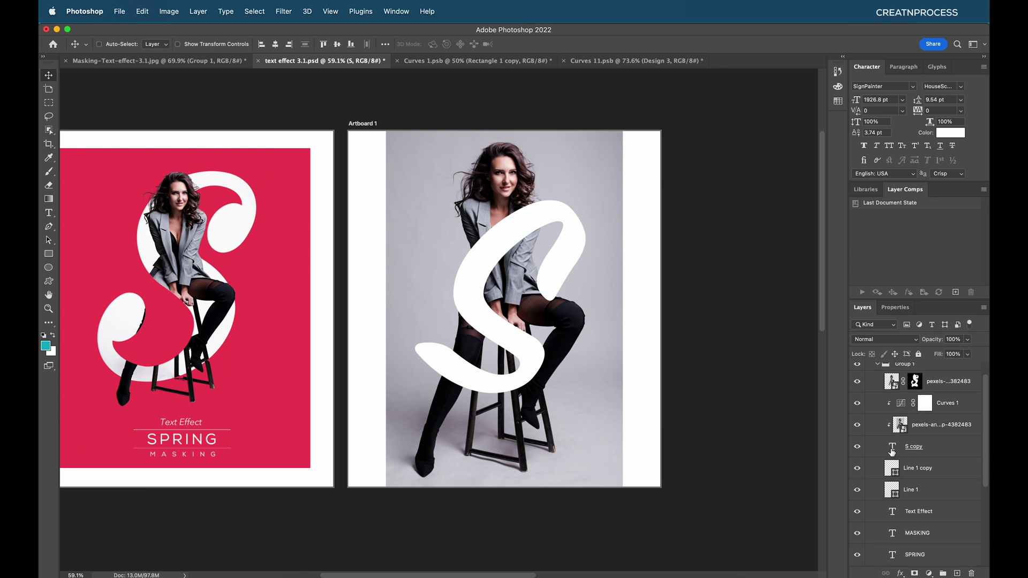
pyautogui.click(892, 451)
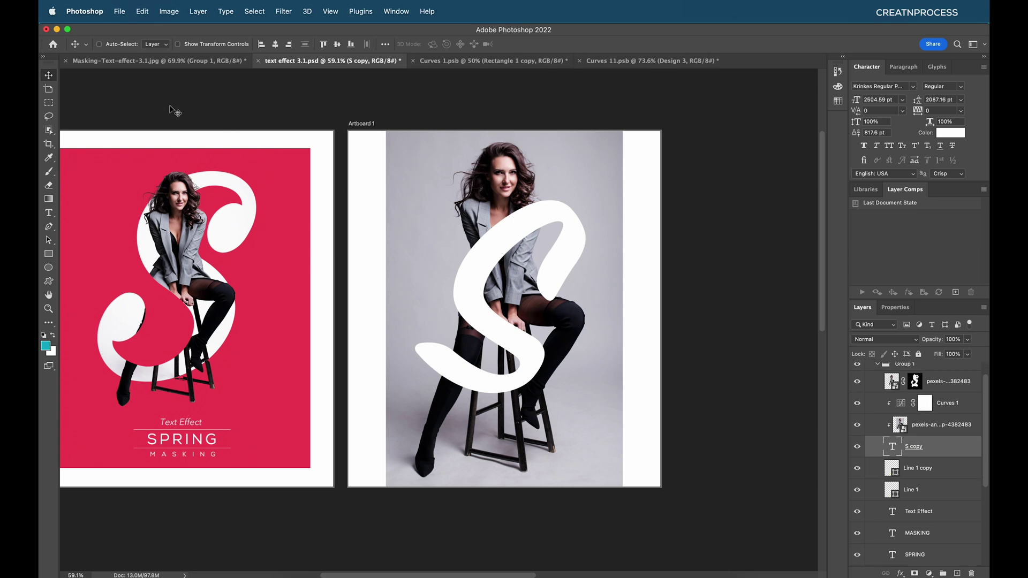
pyautogui.press('t')
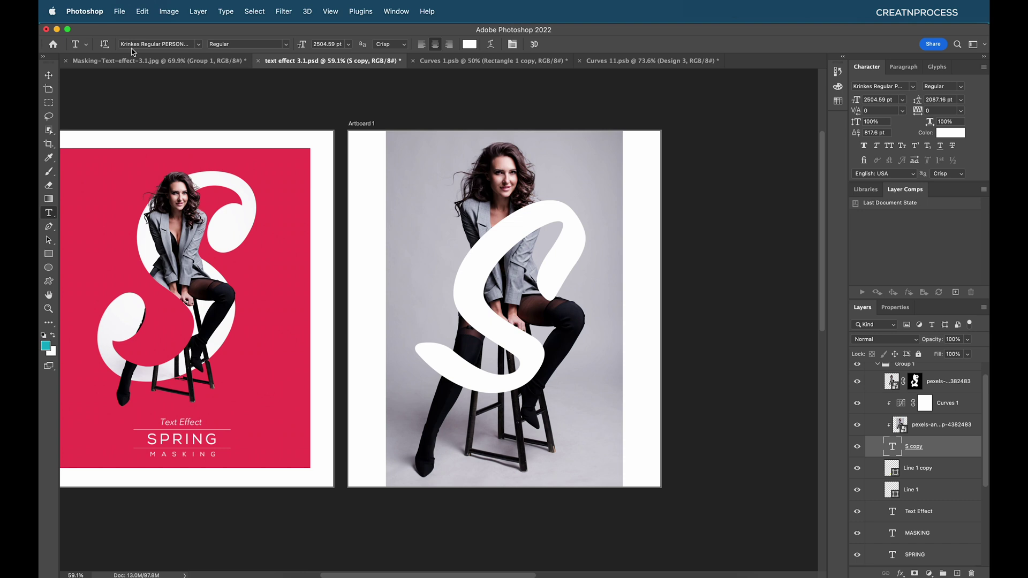
pyautogui.click(180, 46)
pyautogui.rightClick(180, 46)
pyautogui.click(204, 106)
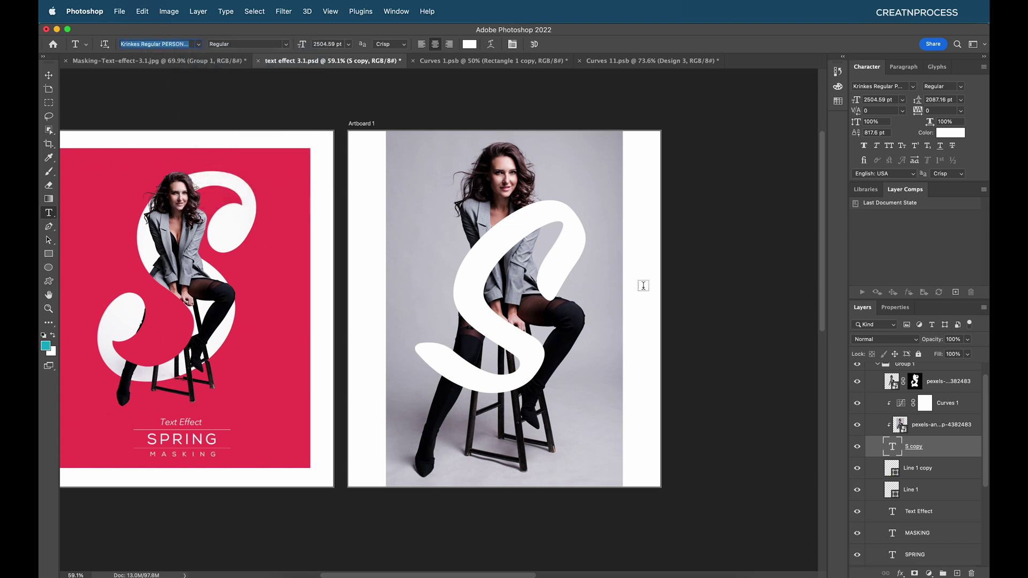
pyautogui.click(879, 366)
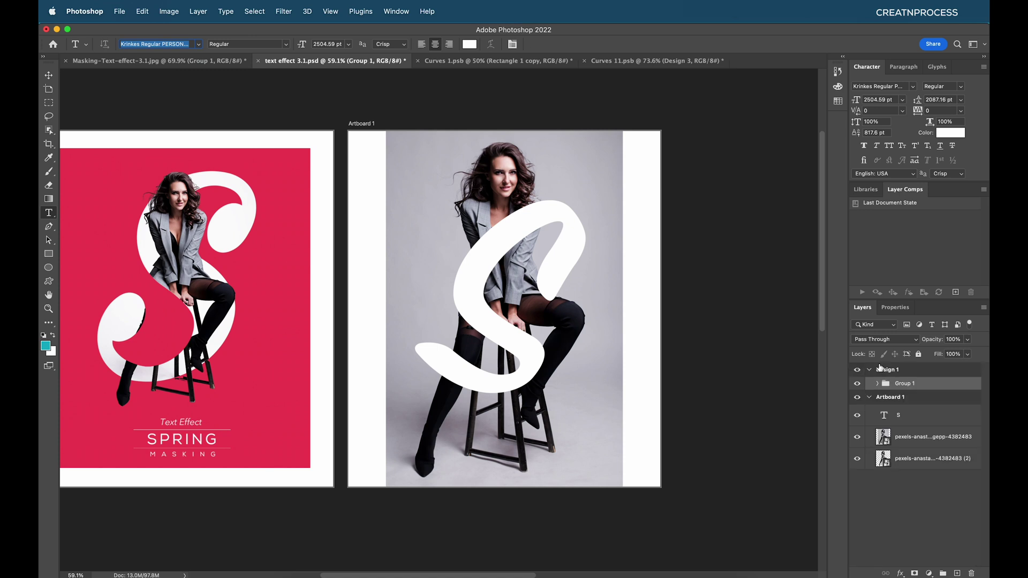
# - Change the Artboard 1 S text layer's font to Krinkes Regular PERSONAL USE Regular
pyautogui.click(891, 420)
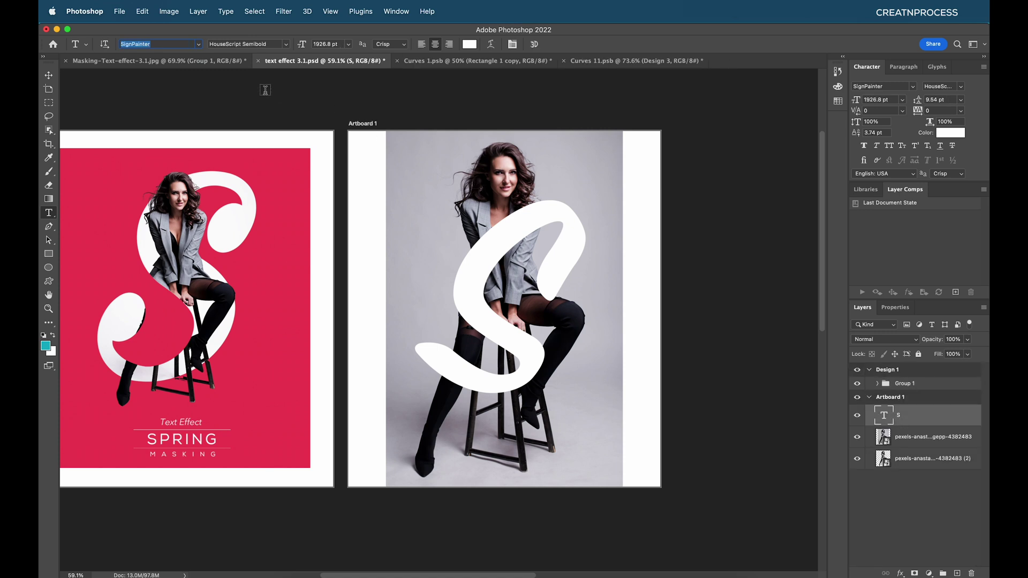
pyautogui.click(885, 89)
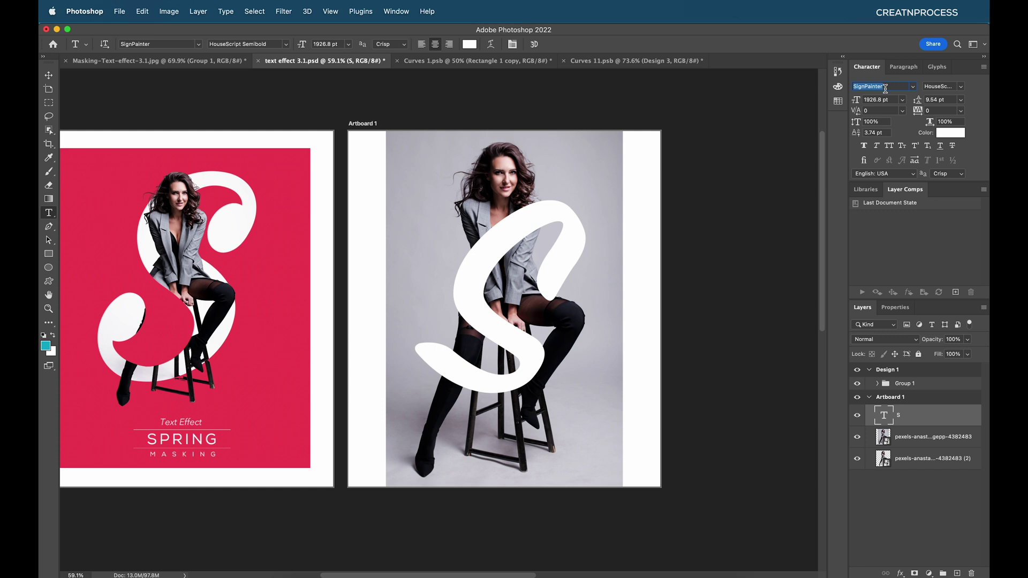
pyautogui.press('super+v')
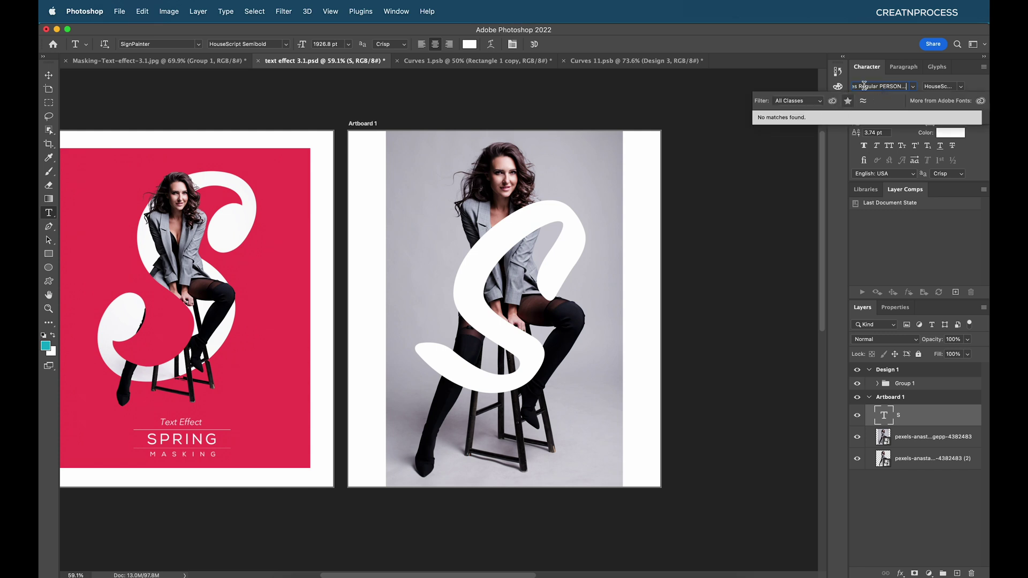
pyautogui.press('BackSpace')
pyautogui.press('BackSpace')
pyautogui.press('BackSpace')
pyautogui.press('BackSpace')
pyautogui.press('BackSpace')
pyautogui.press('BackSpace')
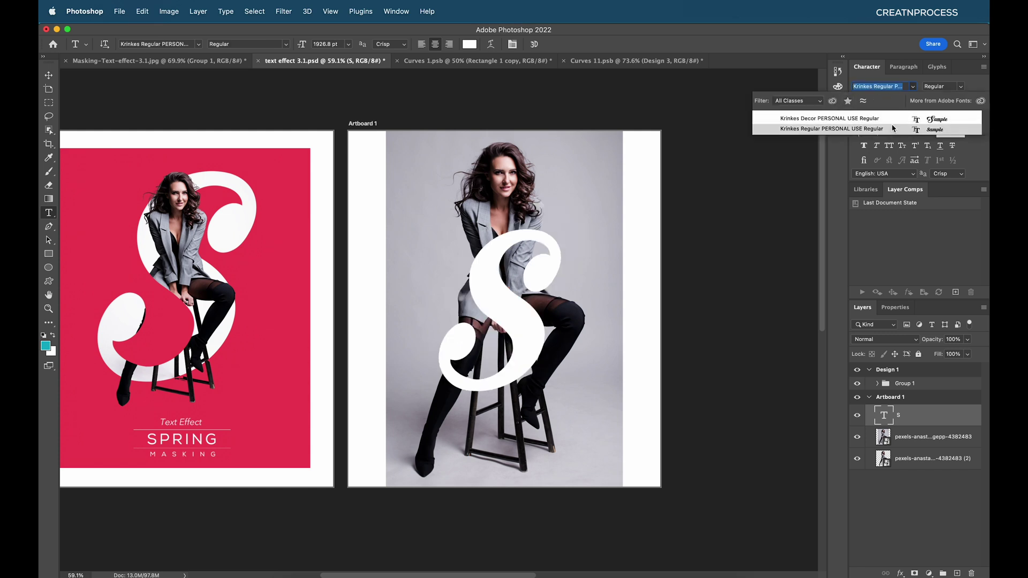
pyautogui.click(889, 130)
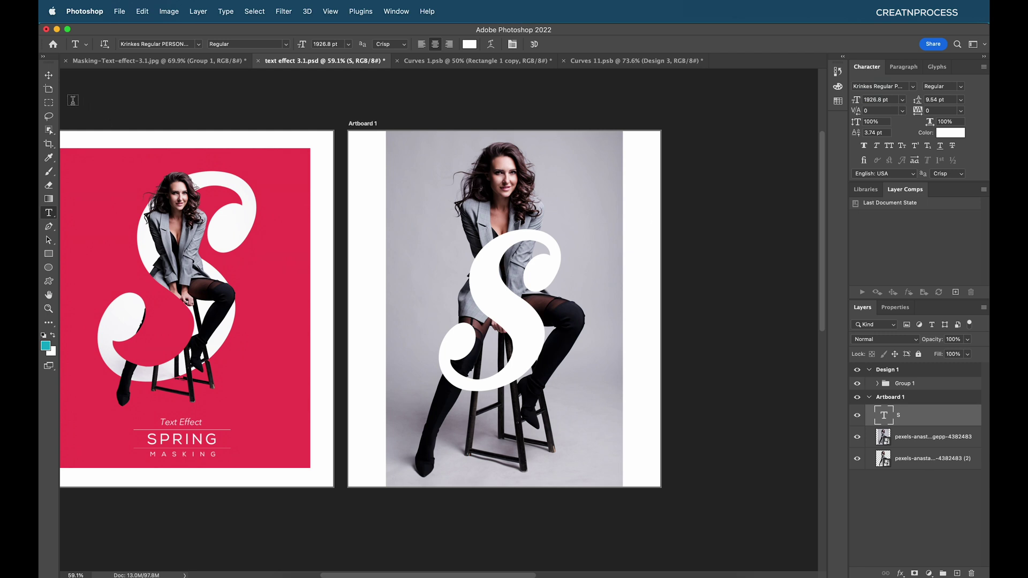
# - Enlarge the S to about 189.64% and position it over the woman so it nearly fills the photo's width
pyautogui.click(54, 77)
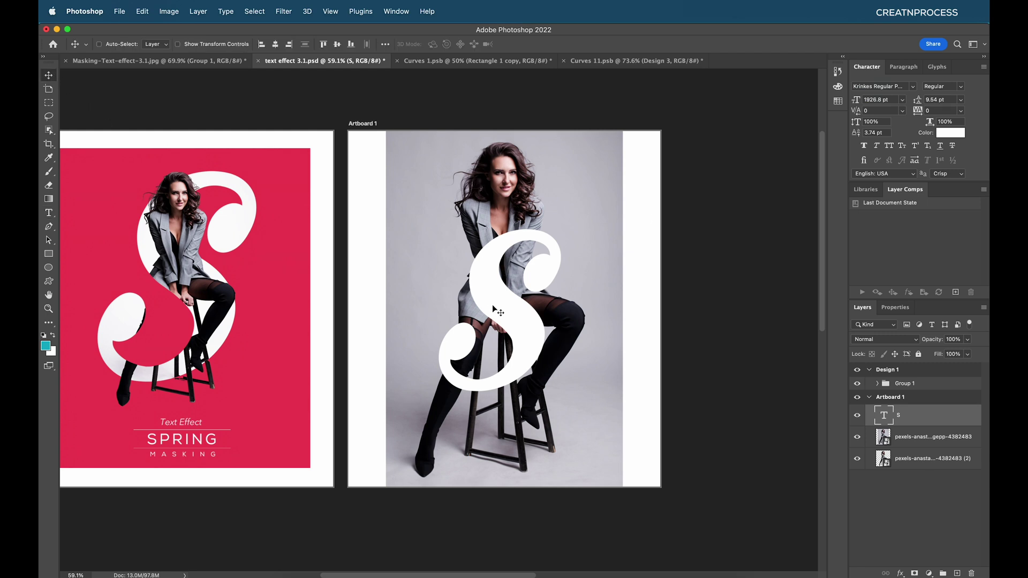
pyautogui.press('super+t')
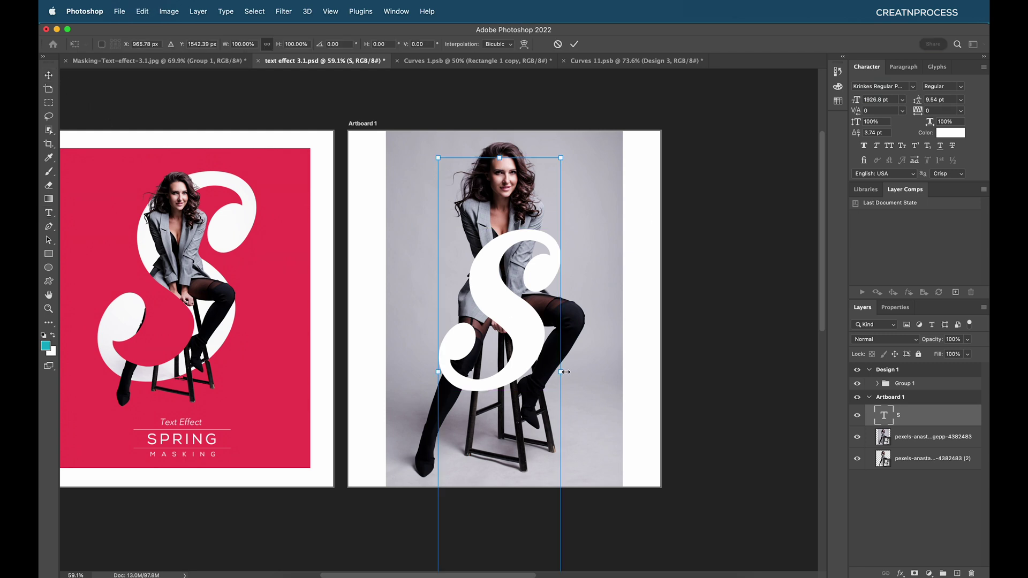
pyautogui.moveTo(565, 371); pyautogui.dragTo(616, 372)
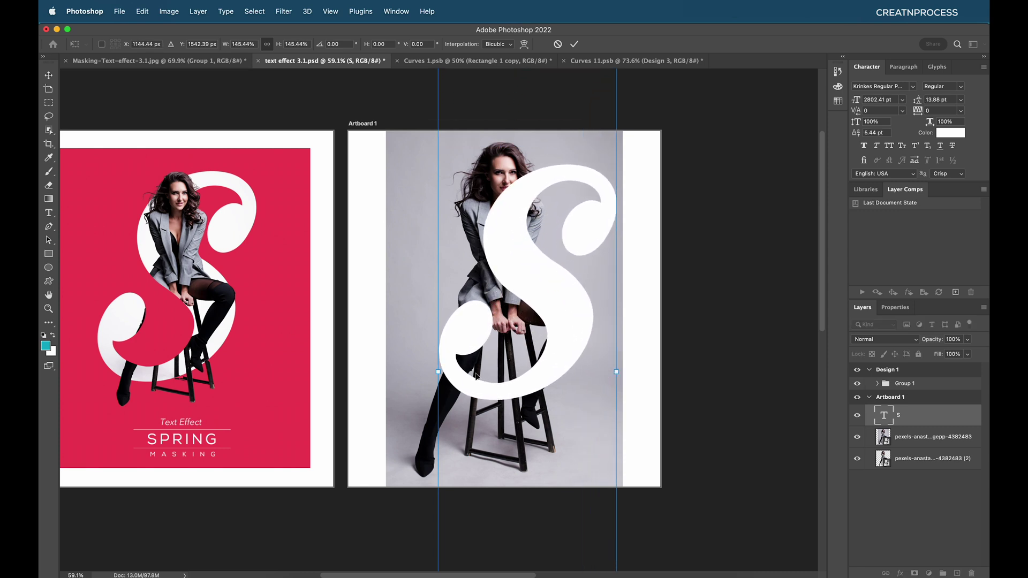
pyautogui.moveTo(445, 370); pyautogui.dragTo(390, 372)
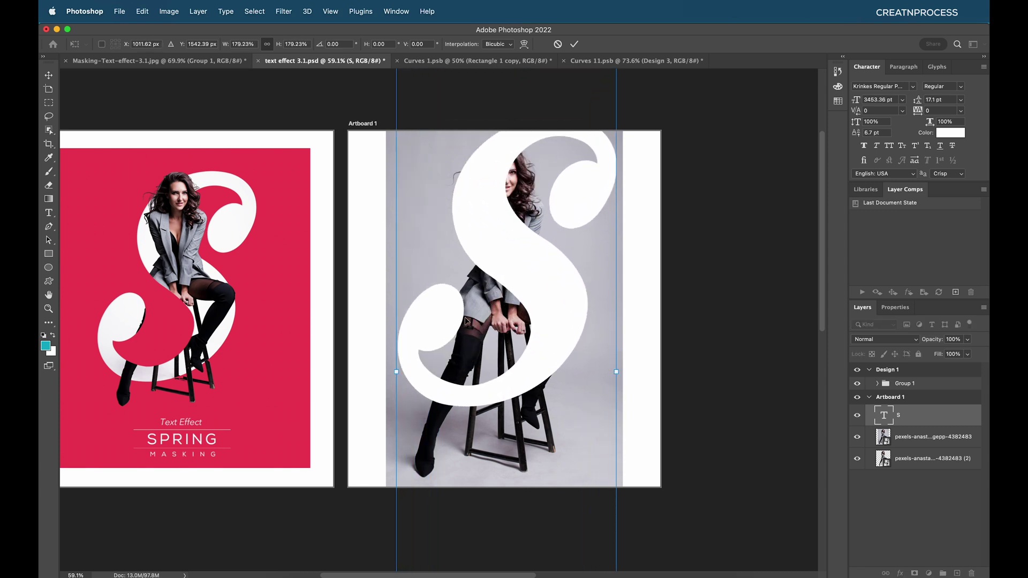
pyautogui.moveTo(489, 309); pyautogui.dragTo(489, 334)
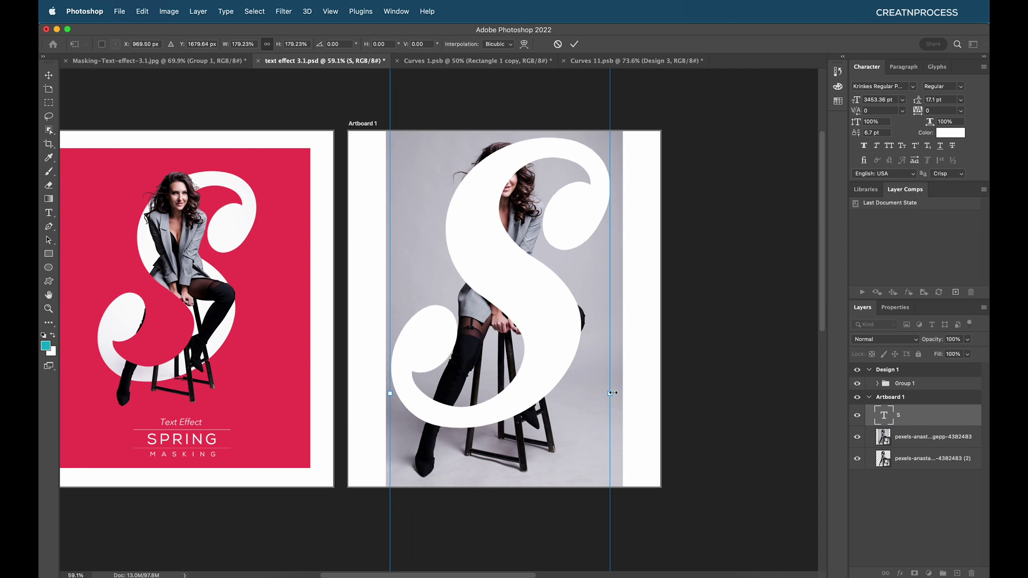
pyautogui.moveTo(610, 393); pyautogui.dragTo(623, 393)
pyautogui.moveTo(568, 366)
pyautogui.mouseDown()
pyautogui.moveTo(554, 379)
pyautogui.moveTo(565, 379)
pyautogui.mouseUp()
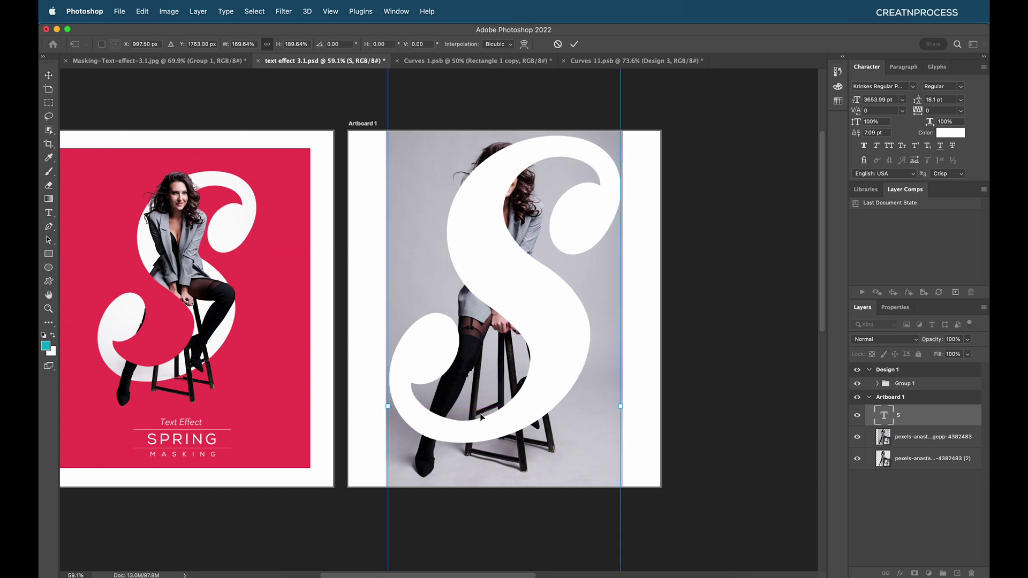
pyautogui.press('Return')
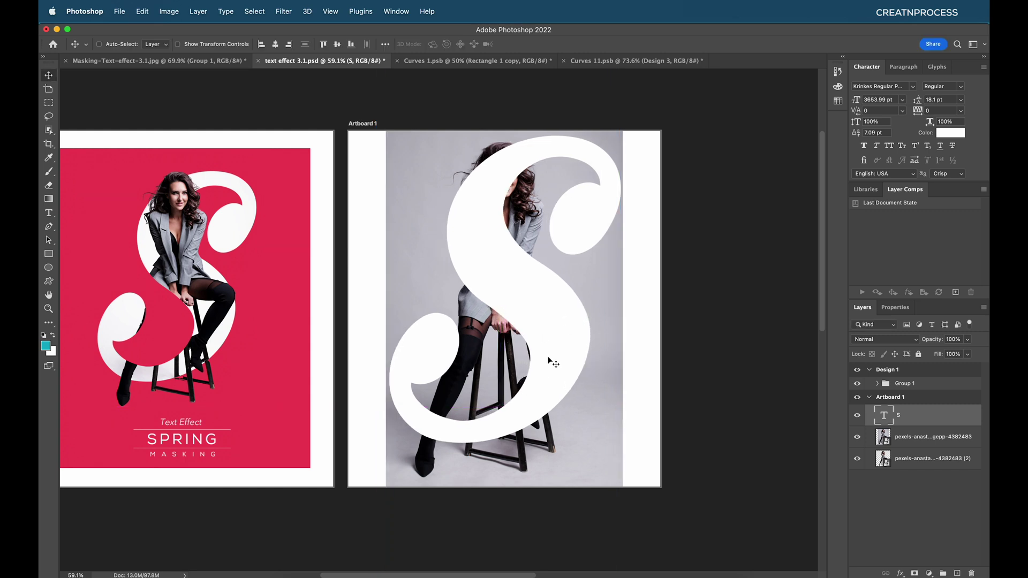
# - Move the original photo layer above the S text layer and clip it to the letter
pyautogui.click(907, 442)
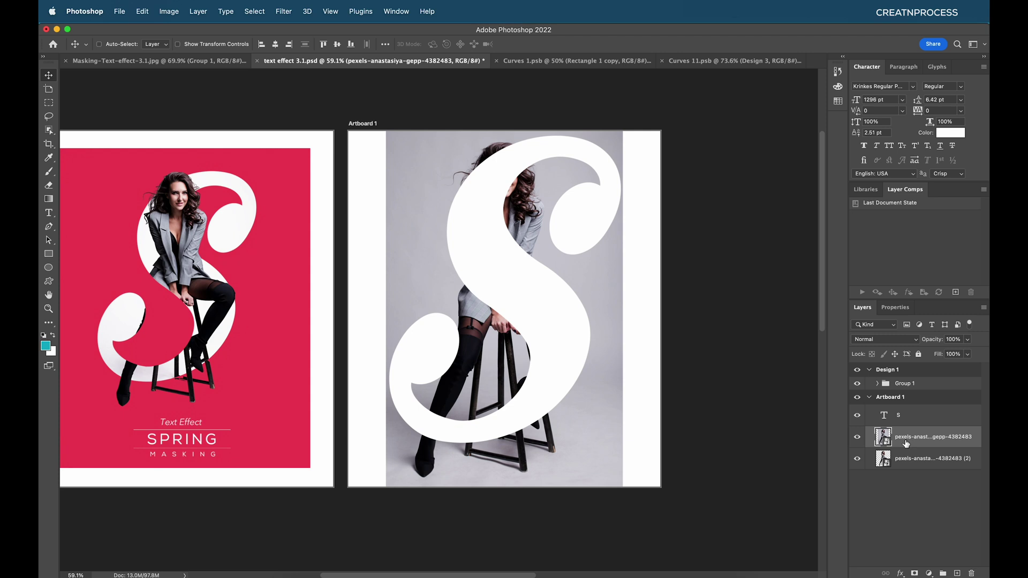
pyautogui.moveTo(906, 440); pyautogui.dragTo(902, 423)
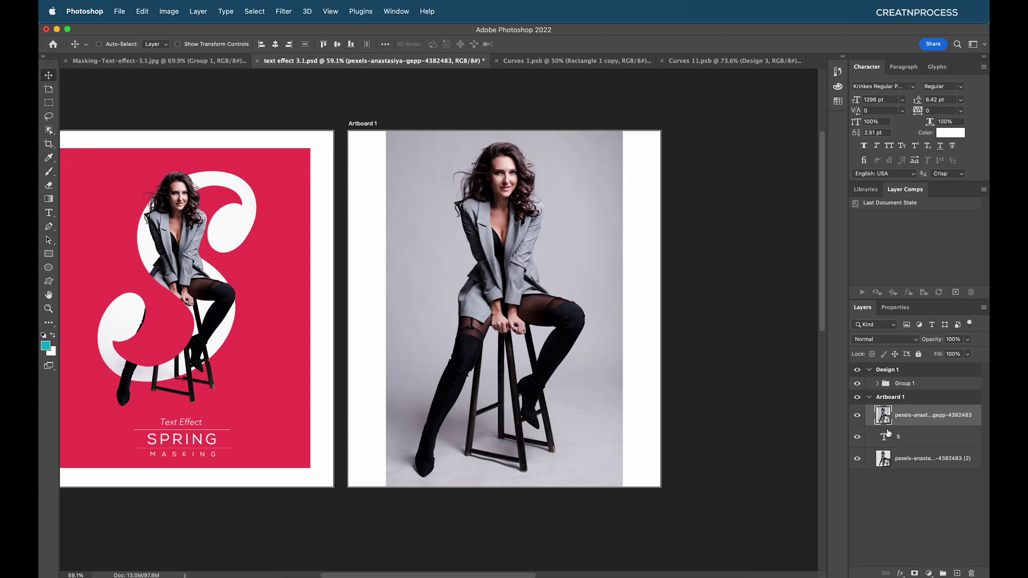
pyautogui.keyDown('alt'); pyautogui.click(887, 424); pyautogui.keyUp('alt')
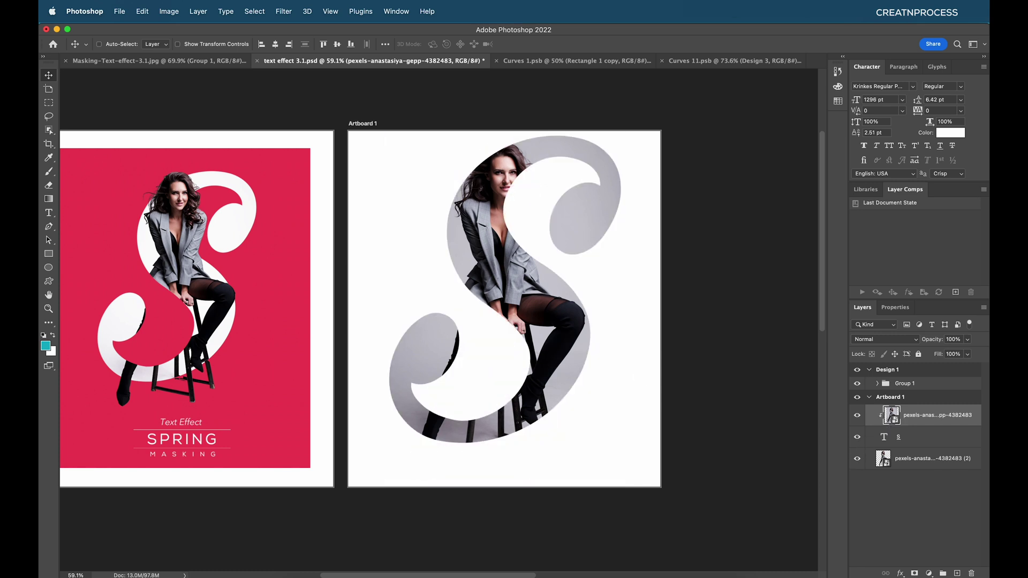
# - Compare the clipped S with and without the cutout beneath it by repeatedly toggling the cutout layer's visibility
pyautogui.click(856, 458)
pyautogui.click(857, 459)
pyautogui.click(856, 458)
pyautogui.click(857, 459)
pyautogui.click(856, 459)
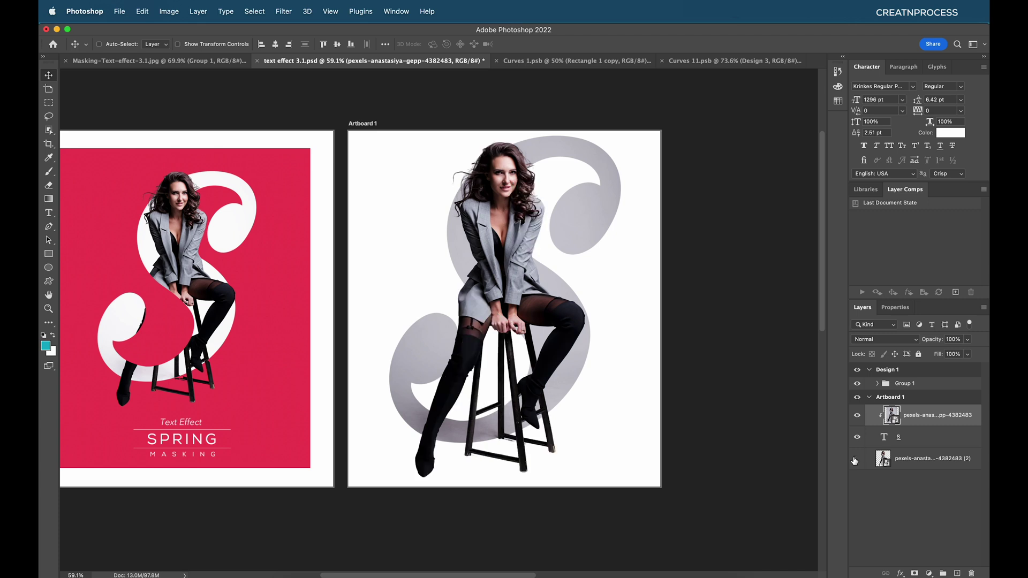
pyautogui.click(856, 458)
pyautogui.click(856, 458)
# - Add a layer mask to the cutout layer and ready the Brush tool with black as the foreground colour
pyautogui.click(913, 461)
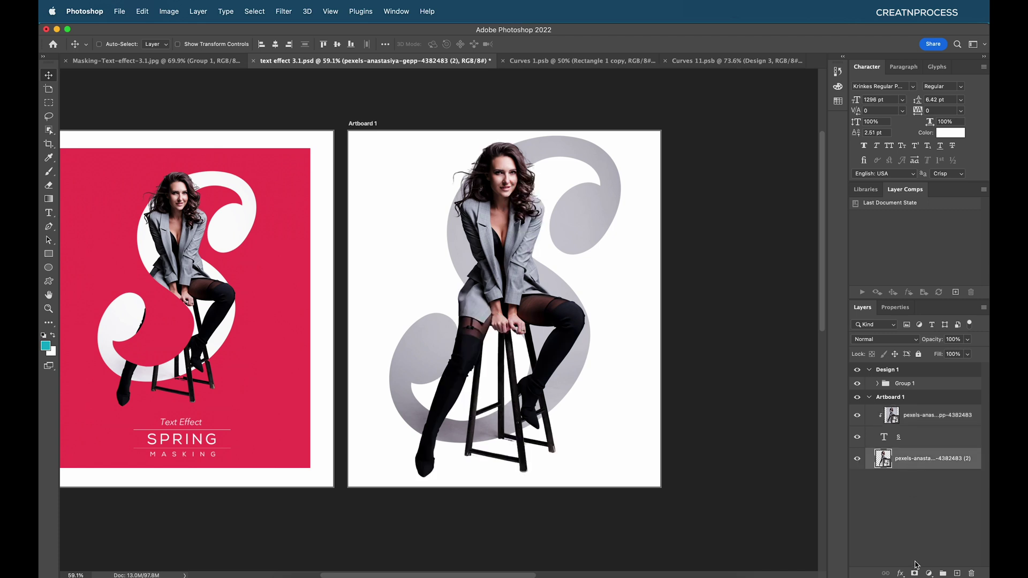
pyautogui.click(914, 573)
pyautogui.press('b')
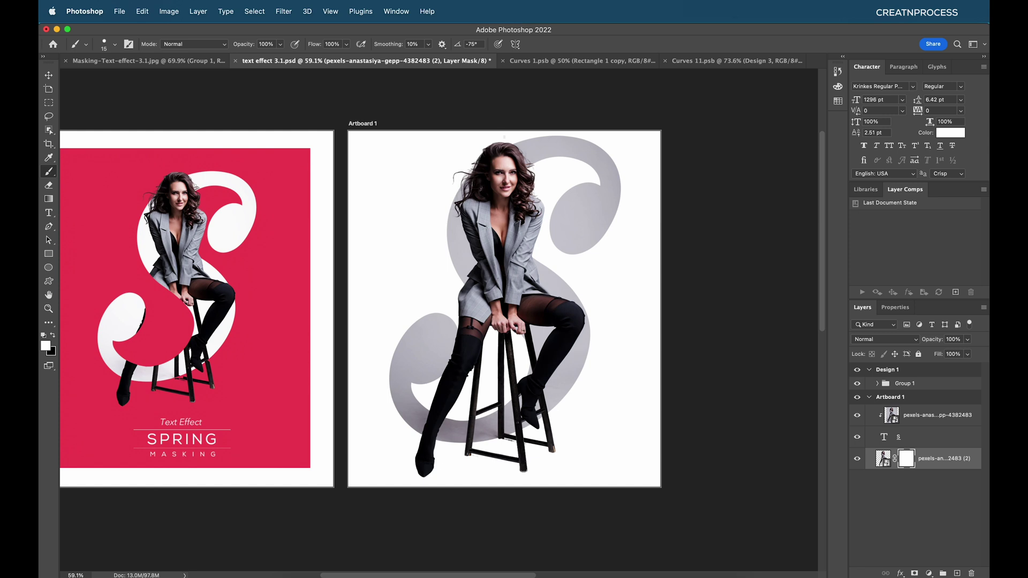
pyautogui.press('Return')
pyautogui.press('Escape')
pyautogui.click(53, 335)
# - Paint black on the cutout's mask to hide the leg and stool inside the S's lower curve, enlarging the brush to 175
pyautogui.moveTo(466, 338)
pyautogui.mouseDown()
pyautogui.moveTo(462, 283)
pyautogui.moveTo(521, 337)
pyautogui.moveTo(512, 332)
pyautogui.moveTo(512, 352)
pyautogui.moveTo(484, 368)
pyautogui.moveTo(480, 335)
pyautogui.moveTo(499, 321)
pyautogui.moveTo(466, 307)
pyautogui.moveTo(501, 360)
pyautogui.moveTo(457, 374)
pyautogui.moveTo(466, 391)
pyautogui.moveTo(491, 385)
pyautogui.moveTo(504, 397)
pyautogui.moveTo(494, 409)
pyautogui.moveTo(440, 394)
pyautogui.mouseUp()
pyautogui.press(']')
pyautogui.press(']')
pyautogui.press(']')
pyautogui.press(']')
pyautogui.press(']')
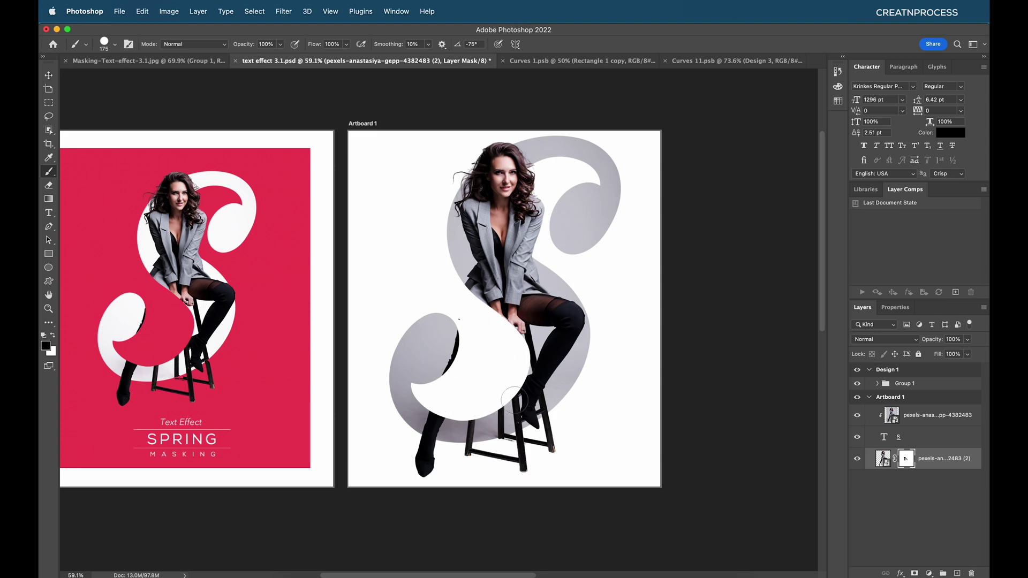
pyautogui.scroll(-3, 535, 364)
pyautogui.scroll(3, 535, 364)
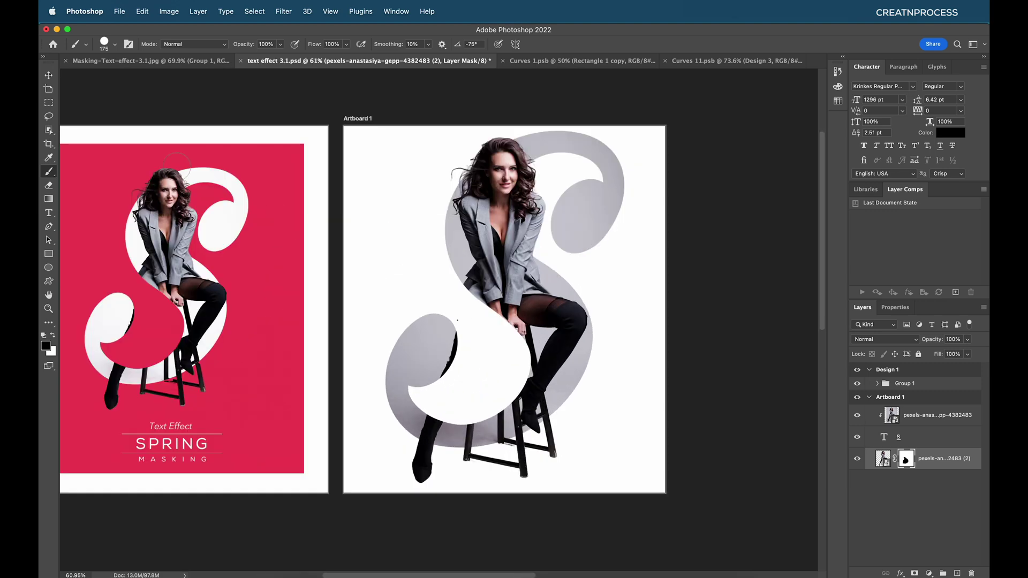
# - Select the clipped photo, S and masked cutout layers together and scale them to about 71.32% in Artboard 1's upper middle
pyautogui.click(48, 75)
pyautogui.scroll(-1, 451, 309)
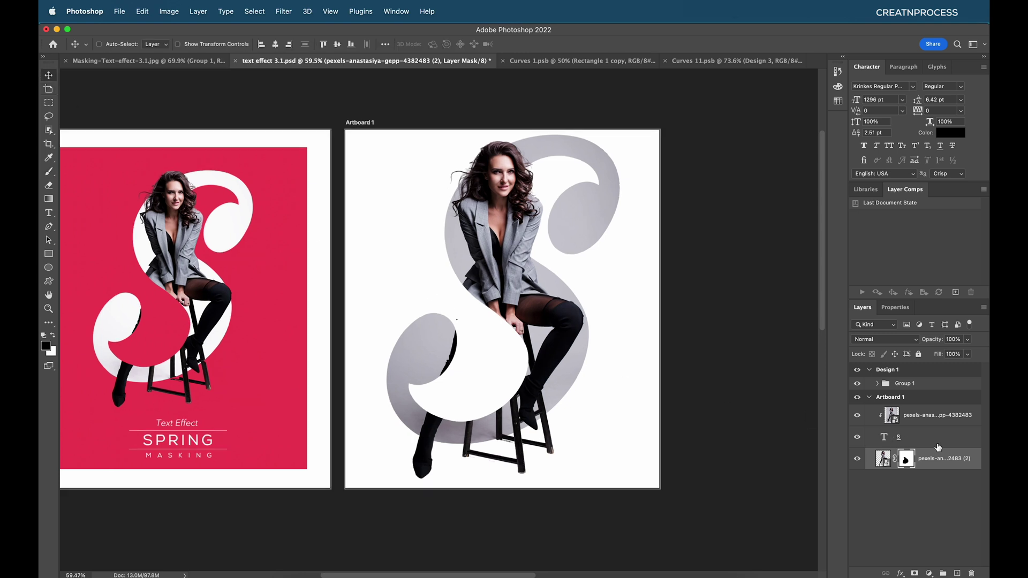
pyautogui.click(937, 444)
pyautogui.keyDown('shift'); pyautogui.click(938, 418); pyautogui.keyUp('shift')
pyautogui.press('super+t')
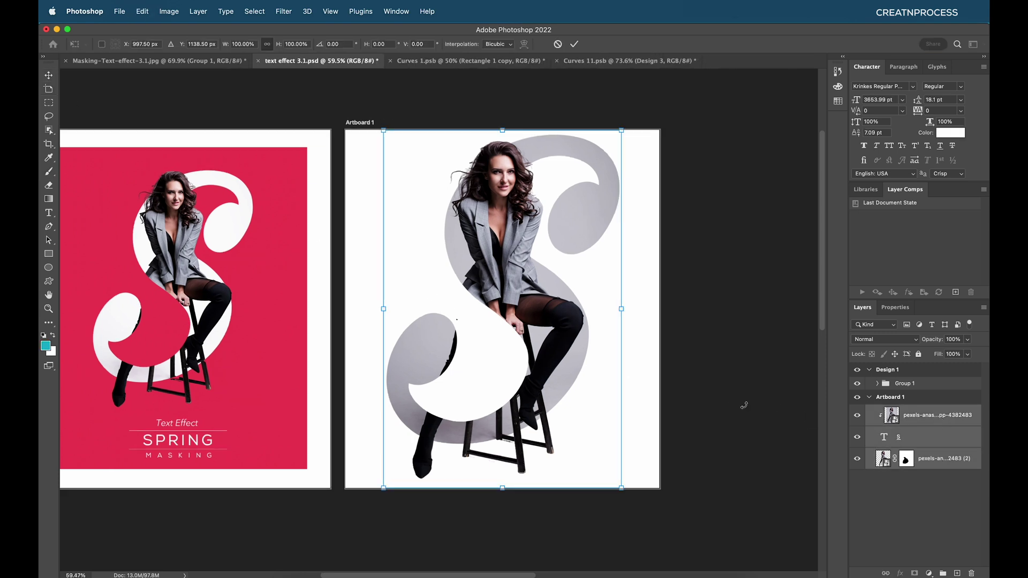
pyautogui.moveTo(503, 485); pyautogui.dragTo(503, 418)
pyautogui.moveTo(506, 130); pyautogui.dragTo(506, 162)
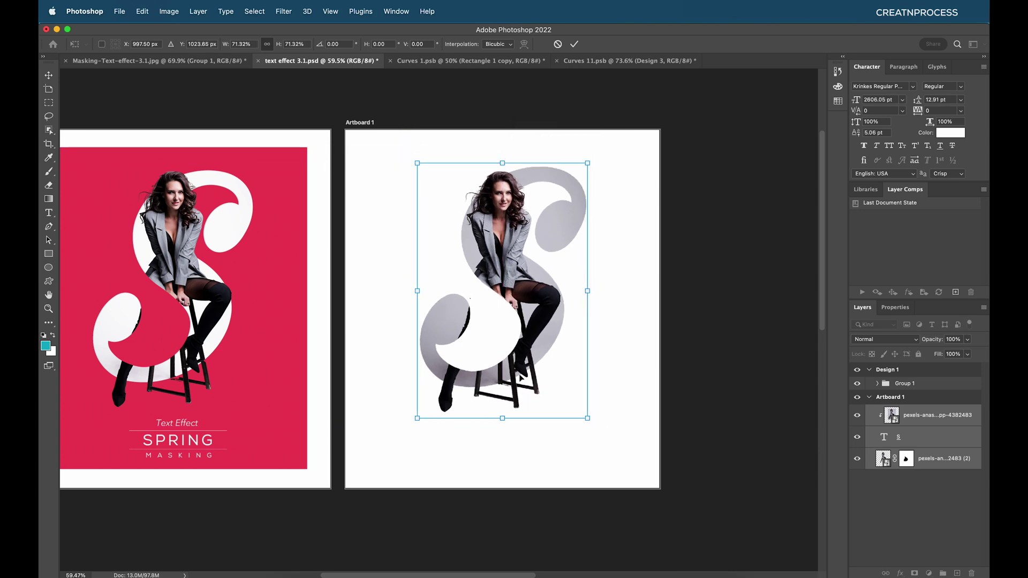
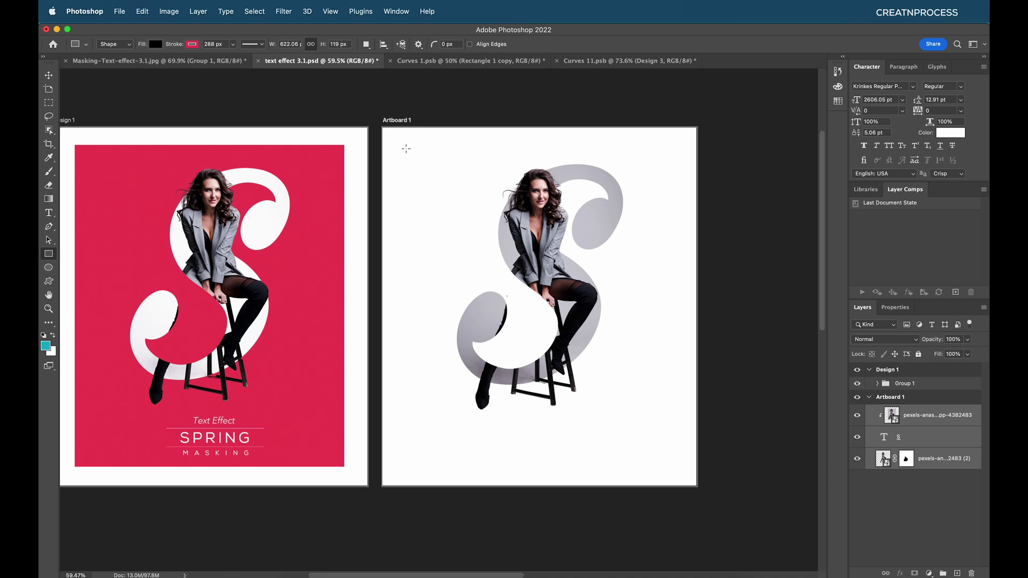
# - Draw a rectangle of about 1788 × 2035 px on Artboard 1, leaving an even margin, and remove its stroke
pyautogui.moveTo(400, 148)
pyautogui.mouseDown()
pyautogui.moveTo(429, 166)
pyautogui.moveTo(617, 380)
pyautogui.moveTo(657, 467)
pyautogui.moveTo(679, 465)
pyautogui.mouseUp()
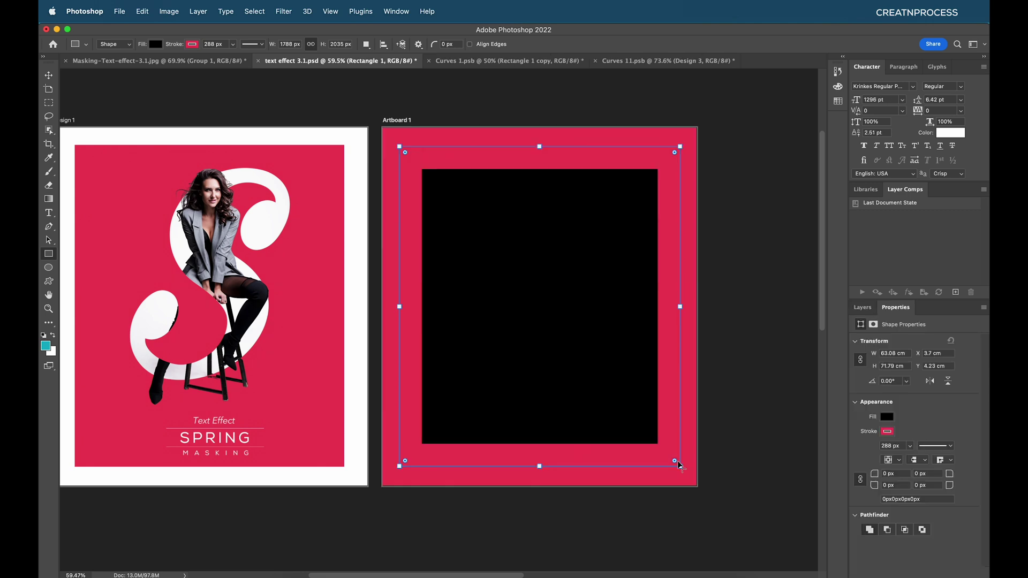
pyautogui.click(191, 45)
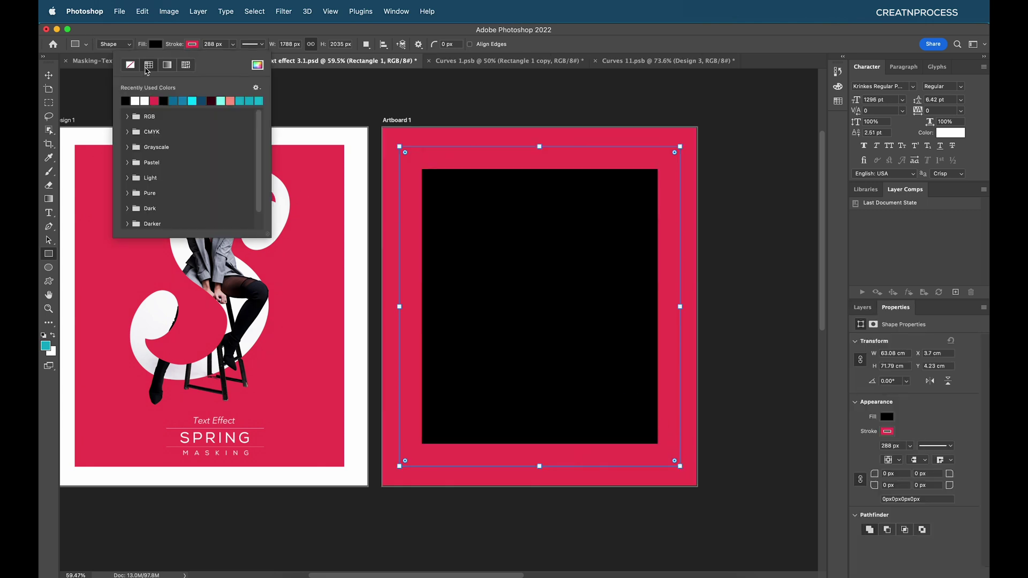
pyautogui.click(124, 64)
# - Fill the rectangle with the red sampled from the Design 1 background, ee3e57
pyautogui.click(156, 44)
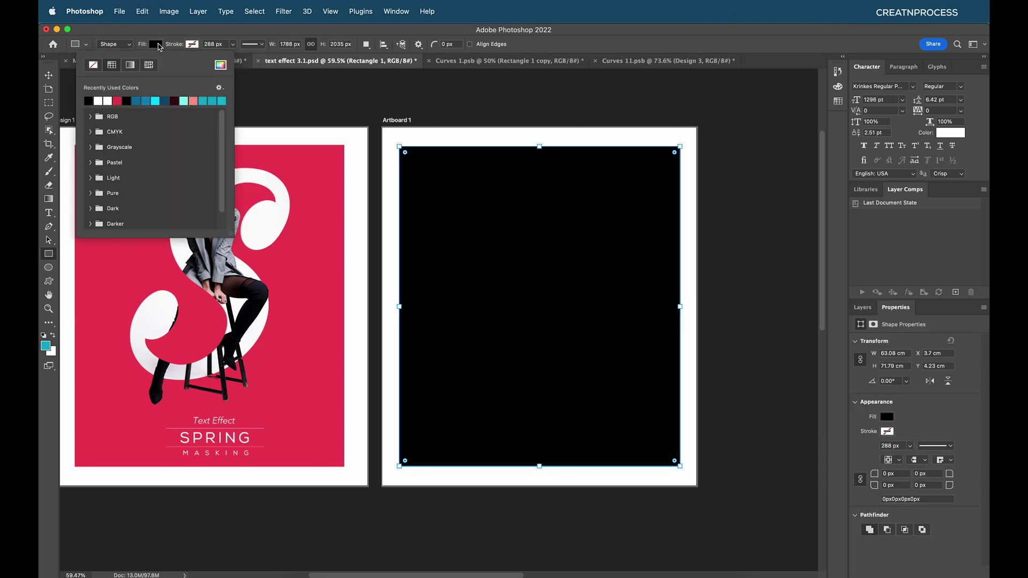
pyautogui.click(221, 66)
pyautogui.click(313, 160)
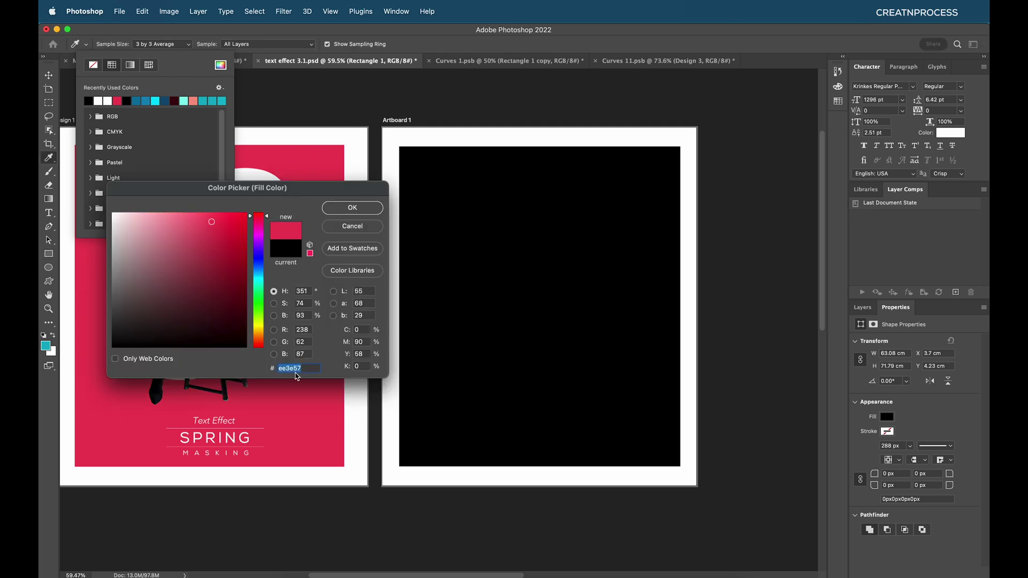
pyautogui.click(369, 210)
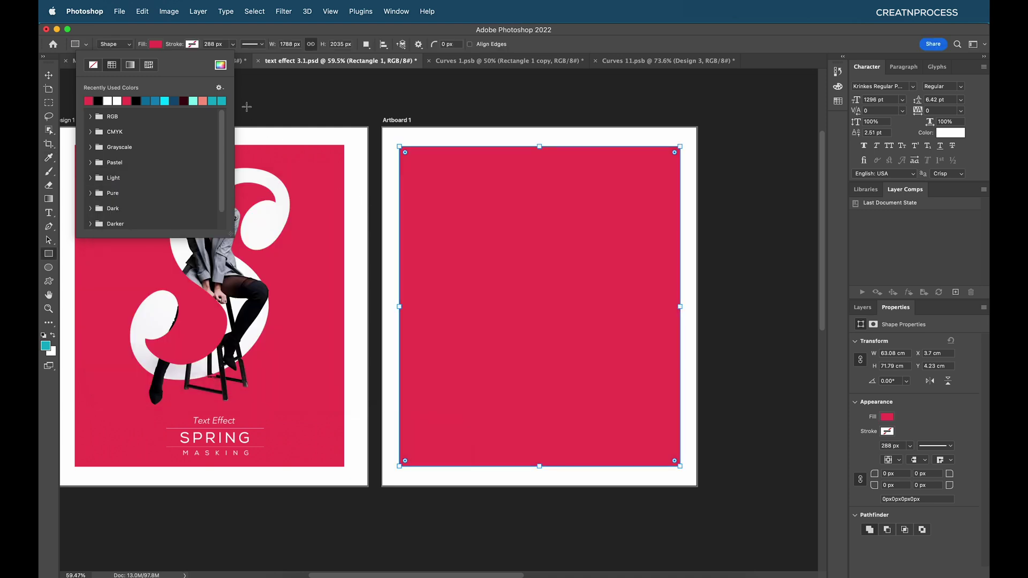
pyautogui.click(192, 36)
# - Move the red rectangle to the bottom of Artboard 1's layer stack and the masked cutout layer to the top
pyautogui.click(48, 76)
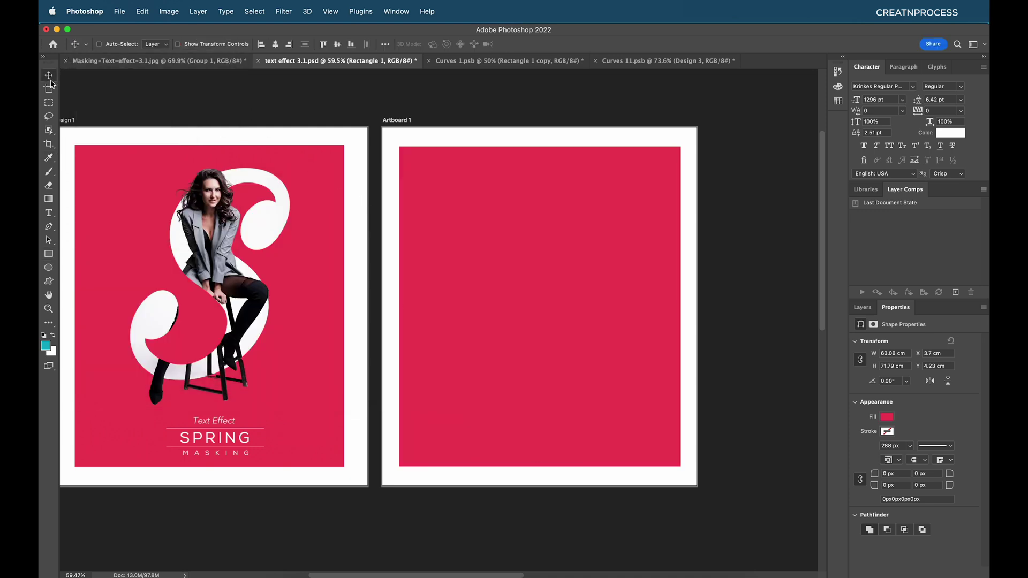
pyautogui.click(863, 307)
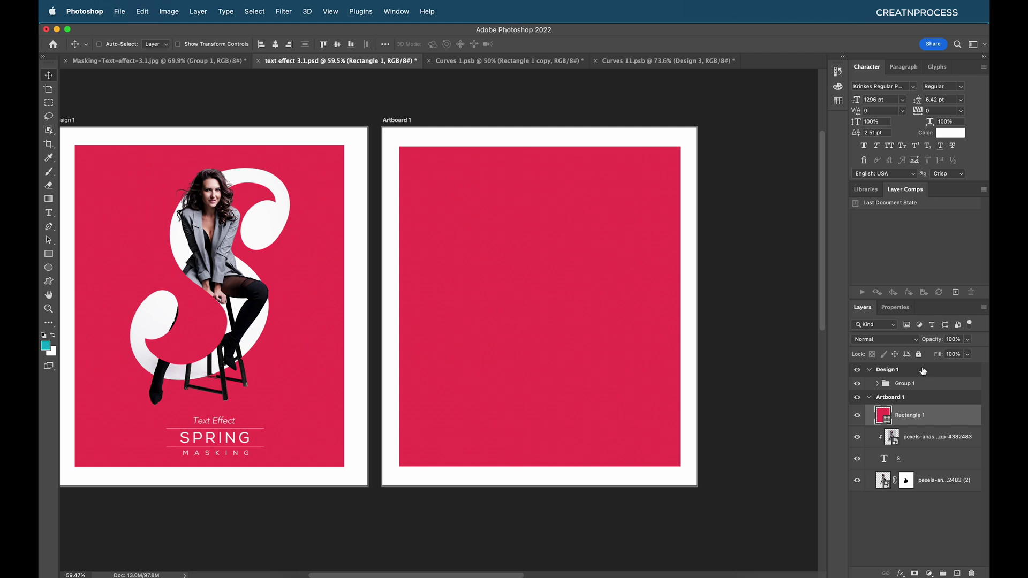
pyautogui.moveTo(948, 420); pyautogui.dragTo(933, 485)
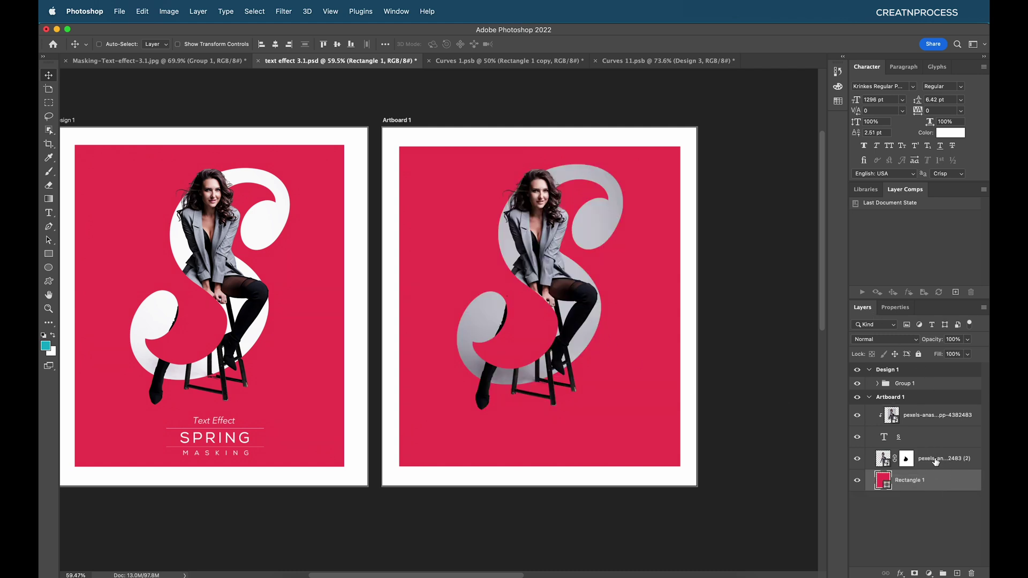
pyautogui.click(880, 457)
pyautogui.moveTo(879, 459); pyautogui.dragTo(914, 418)
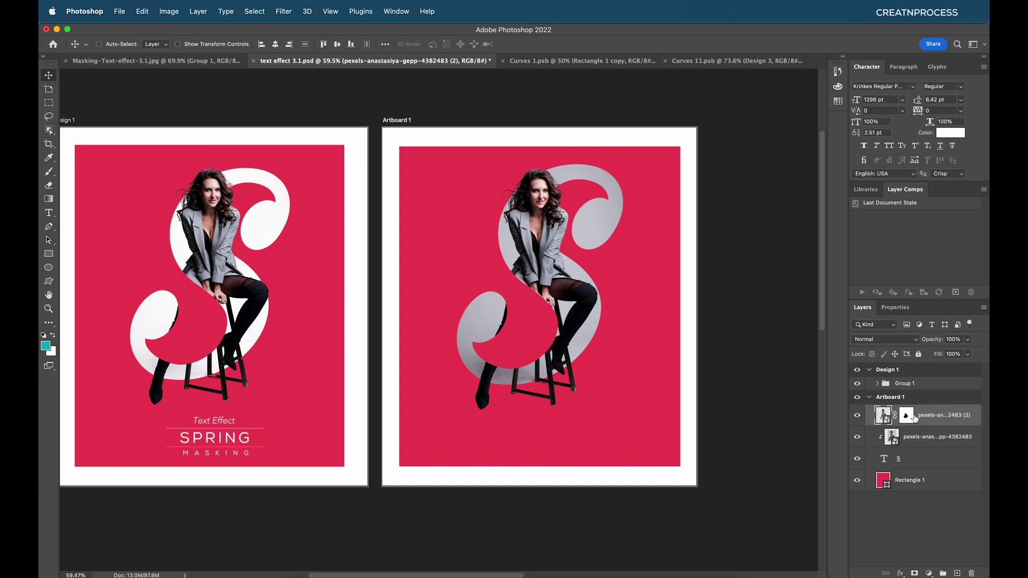
# - Add a Curves adjustment above Artboard 1's clipped photo and whiten its background with a curve point at input 48, output 133
pyautogui.click(892, 438)
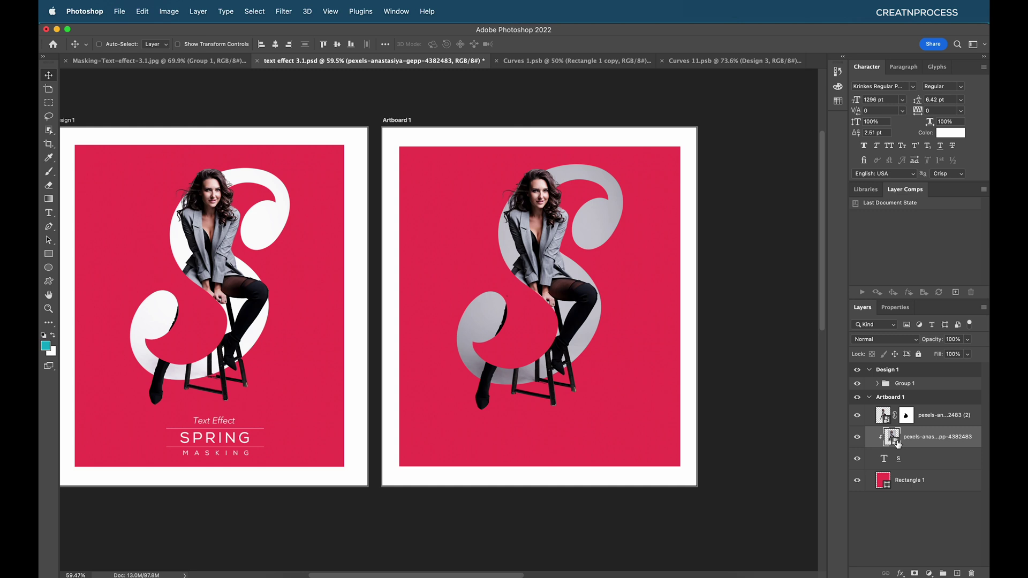
pyautogui.click(930, 571)
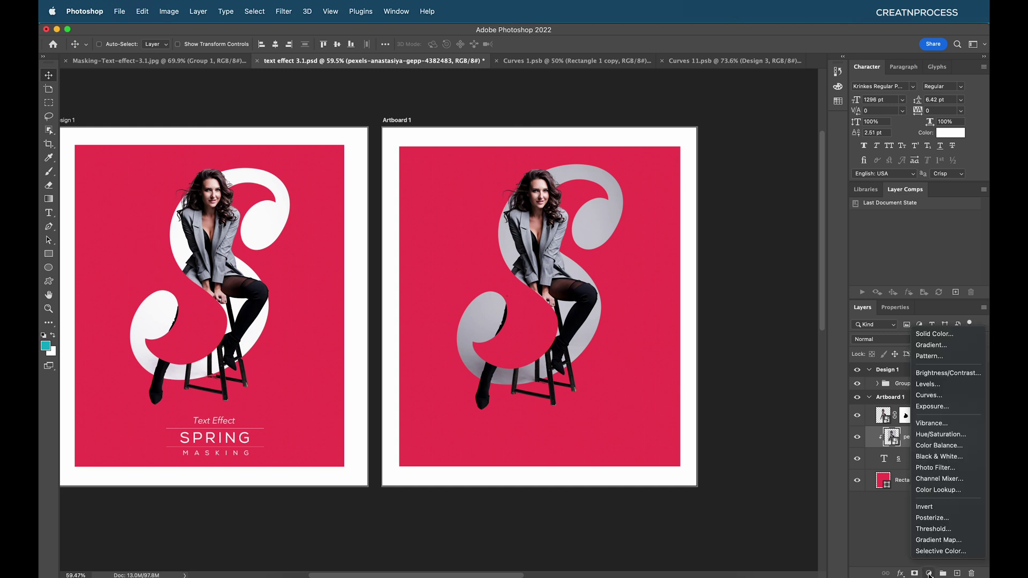
pyautogui.click(929, 395)
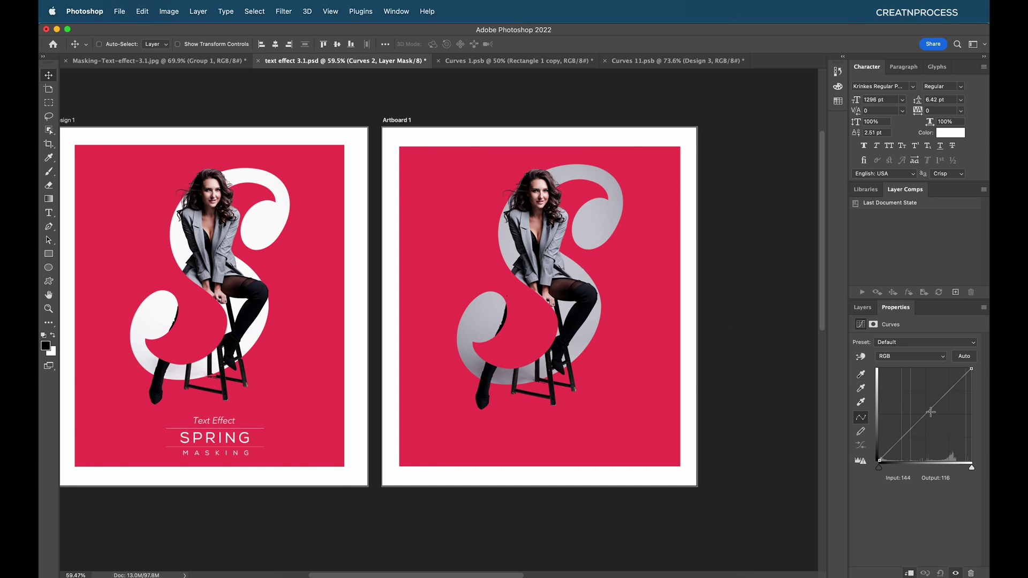
pyautogui.moveTo(923, 414); pyautogui.dragTo(895, 413)
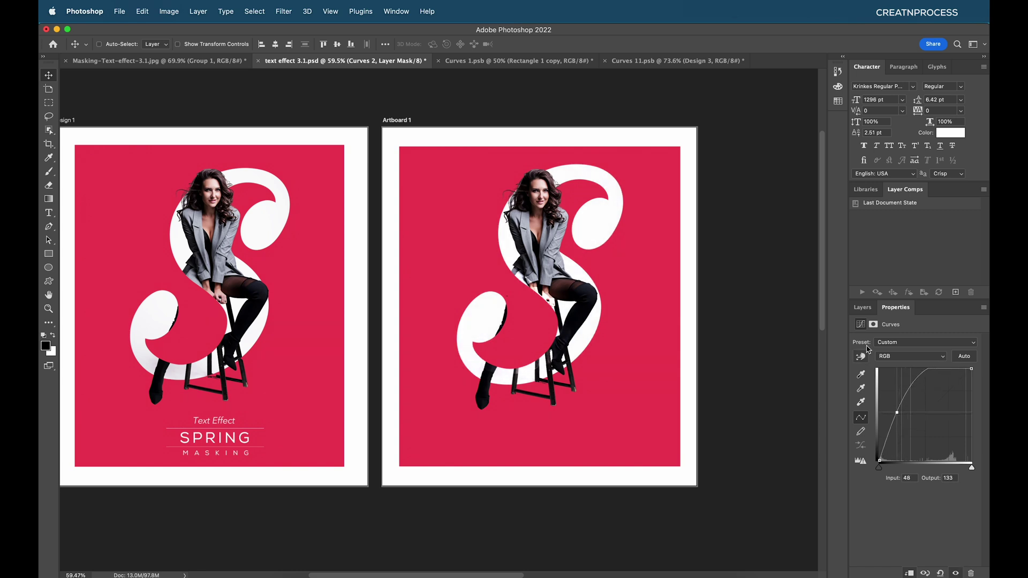
pyautogui.click(862, 308)
# - Select the masked cutout layer and load the S text layer's outline as a selection
pyautogui.scroll(3, 511, 300)
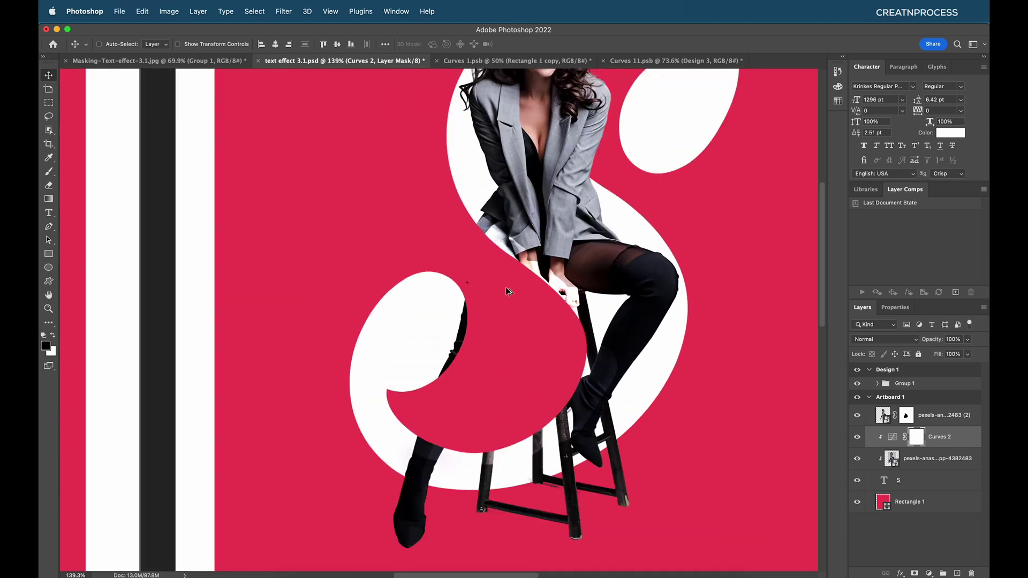
pyautogui.scroll(-1, 517, 259)
pyautogui.scroll(2, 551, 294)
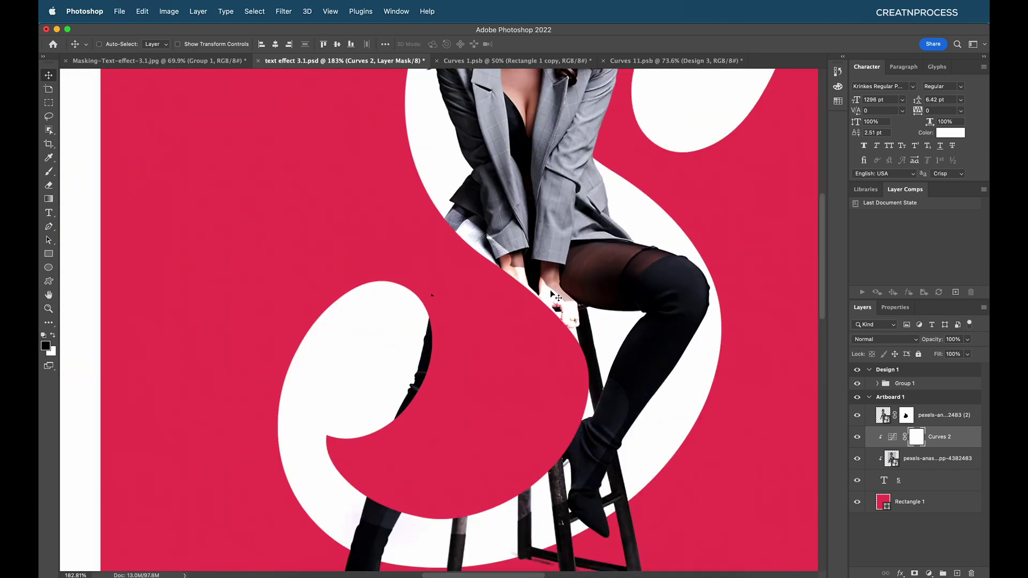
pyautogui.scroll(2, 642, 348)
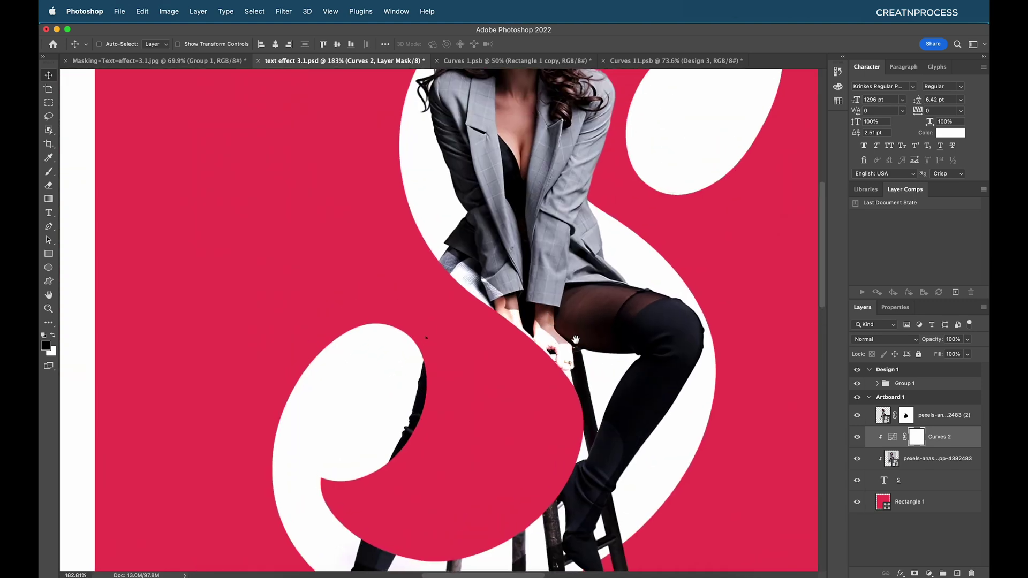
pyautogui.click(882, 415)
pyautogui.keyDown('super'); pyautogui.click(883, 480); pyautogui.keyUp('super')
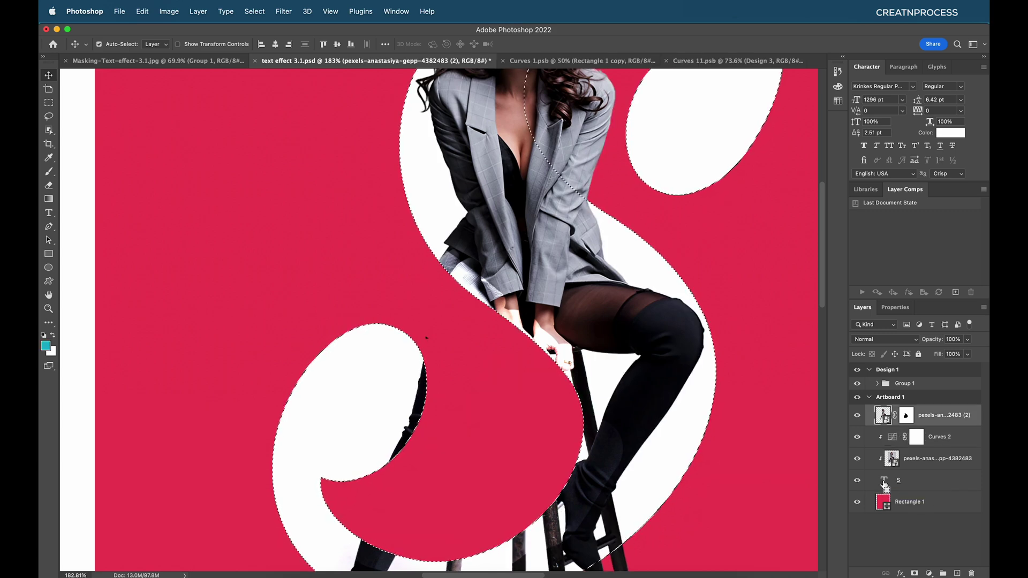
# - Paint white on the cutout's layer mask inside the S selection to restore the hands, jacket and legs, and deselect
pyautogui.click(906, 416)
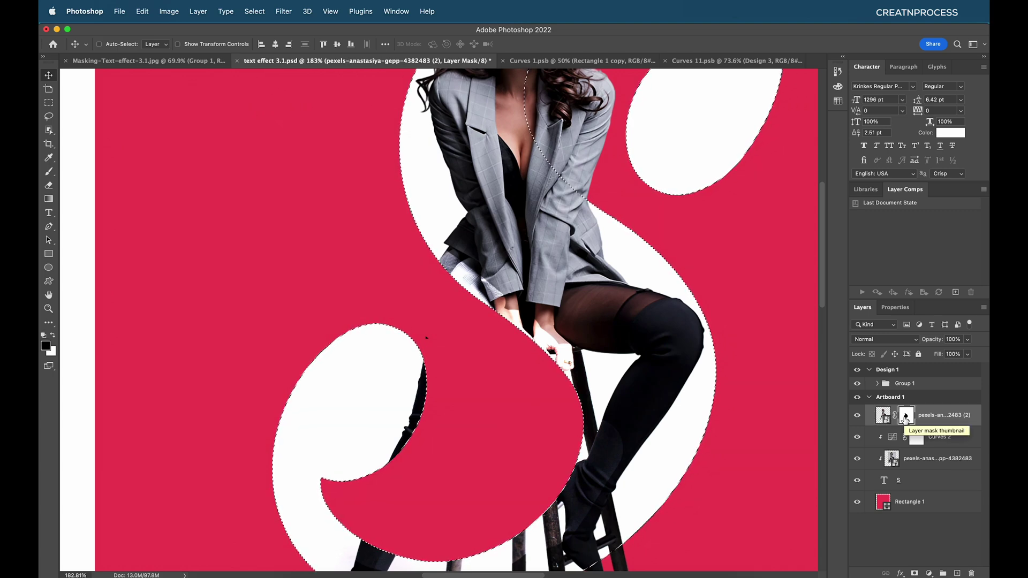
pyautogui.press('b')
pyautogui.moveTo(575, 319)
pyautogui.mouseDown()
pyautogui.moveTo(542, 330)
pyautogui.moveTo(576, 316)
pyautogui.moveTo(551, 342)
pyautogui.mouseUp()
pyautogui.press('x')
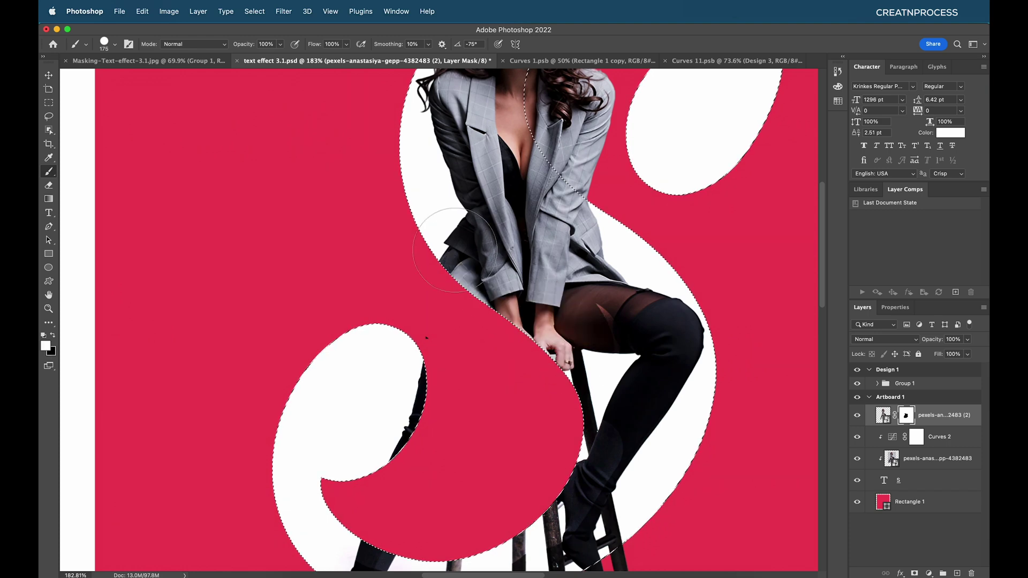
pyautogui.scroll(5, 455, 289)
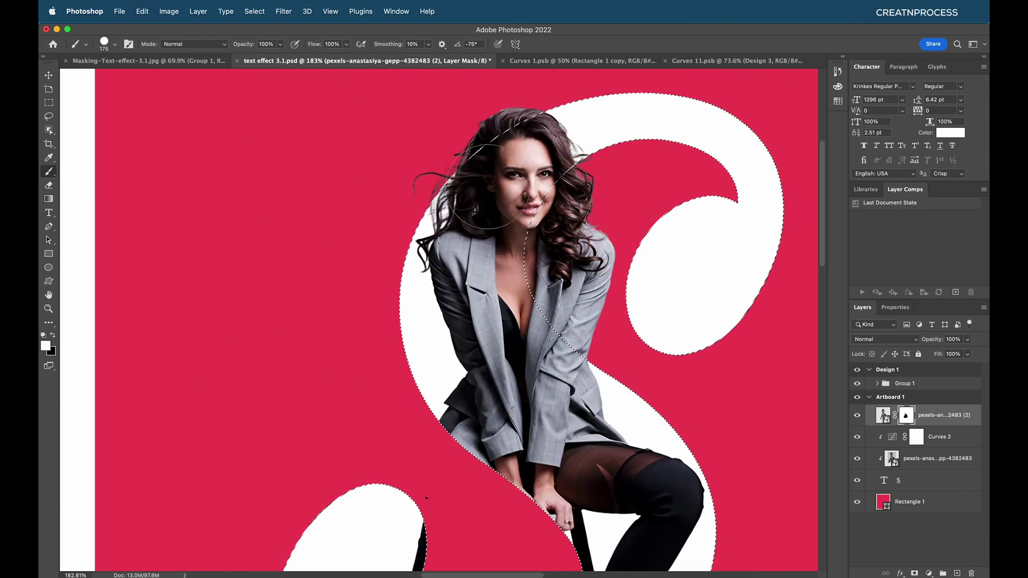
pyautogui.scroll(-5, 615, 321)
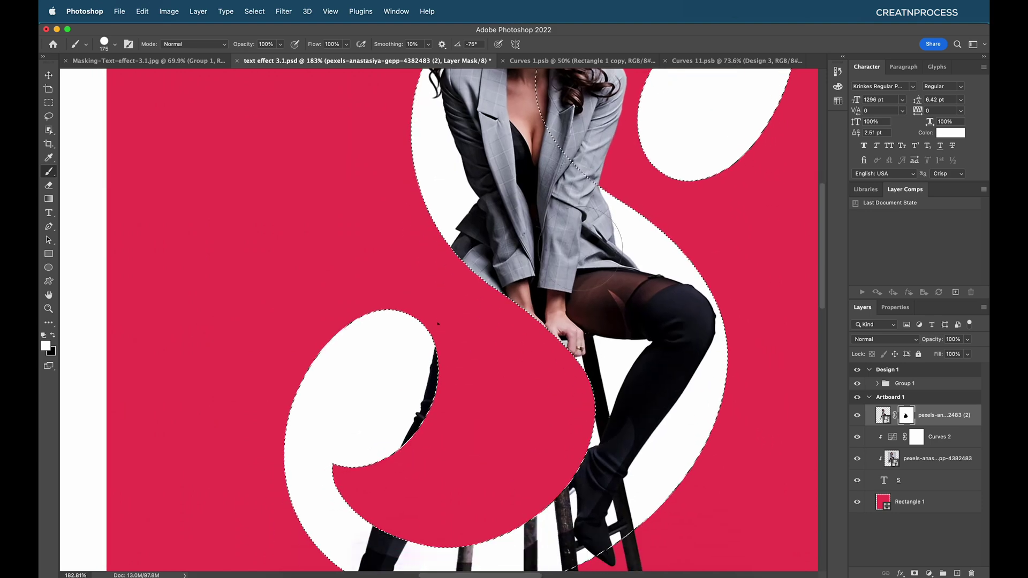
pyautogui.scroll(-3, 628, 368)
pyautogui.press('super+0')
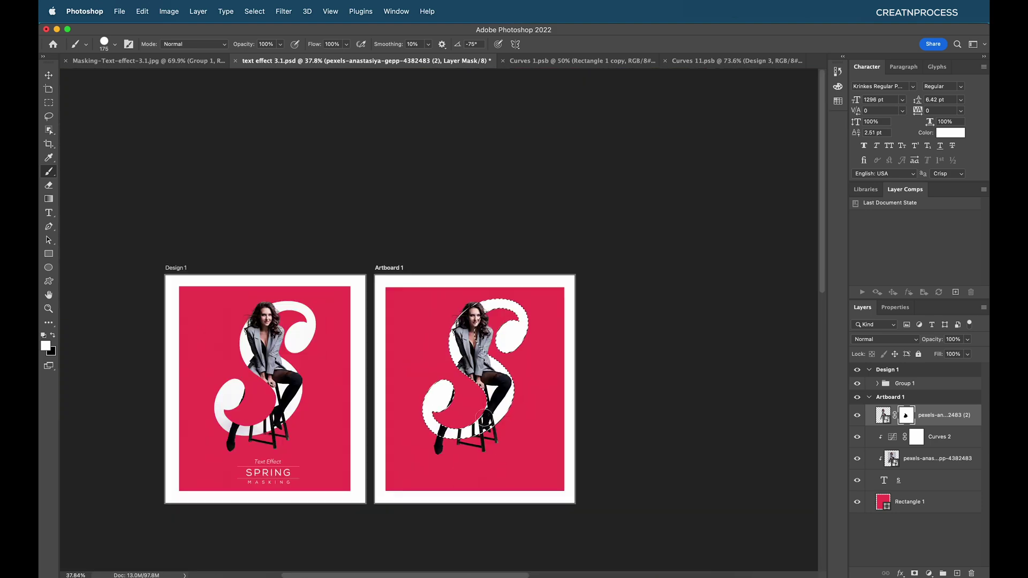
pyautogui.press('super+d')
# - Readjust the Curves 2 layer by moving its curve point to input 61, output 161
pyautogui.scroll(5, 485, 422)
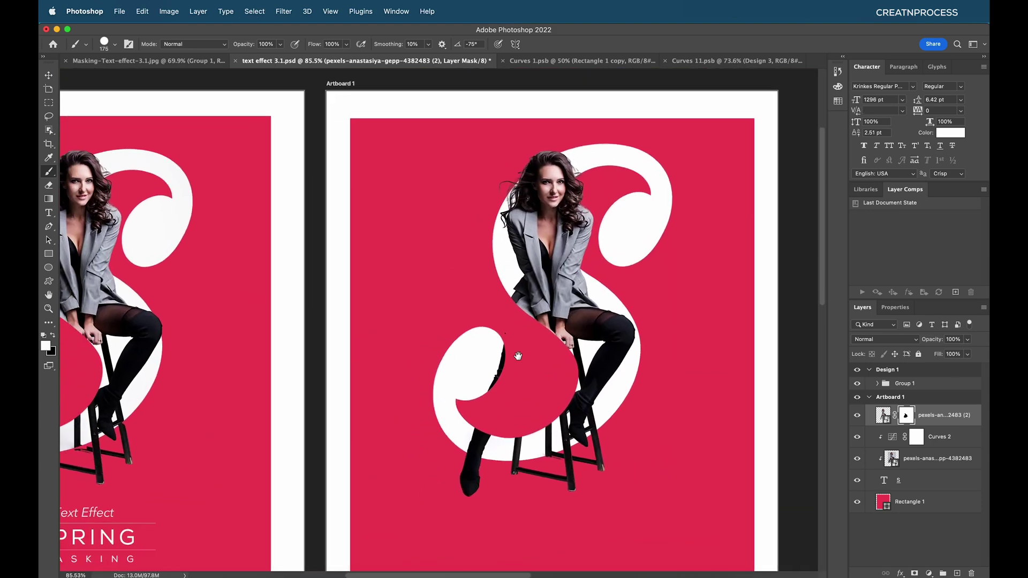
pyautogui.scroll(-4, 515, 360)
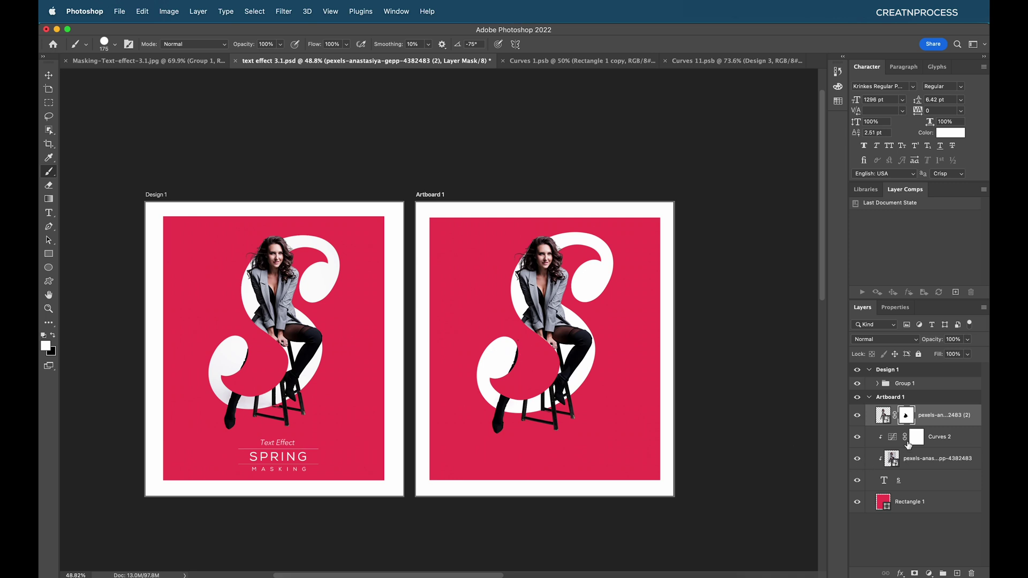
pyautogui.doubleClick(892, 440)
pyautogui.moveTo(917, 421); pyautogui.dragTo(901, 405)
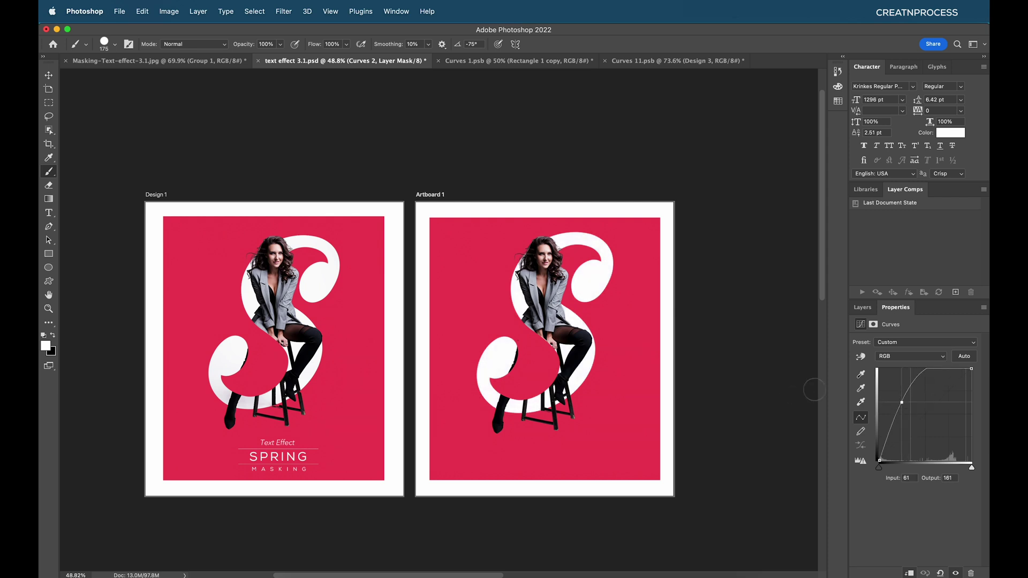
pyautogui.click(862, 308)
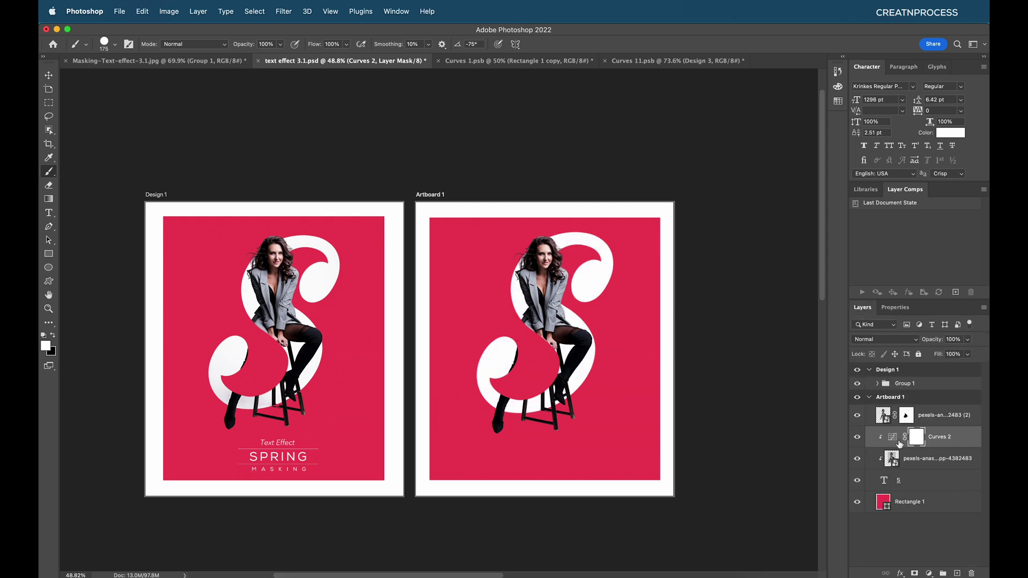
# - Examine the role of each Artboard 1 layer by hiding and showing the masked cutout and Curves 2 layers
pyautogui.click(908, 464)
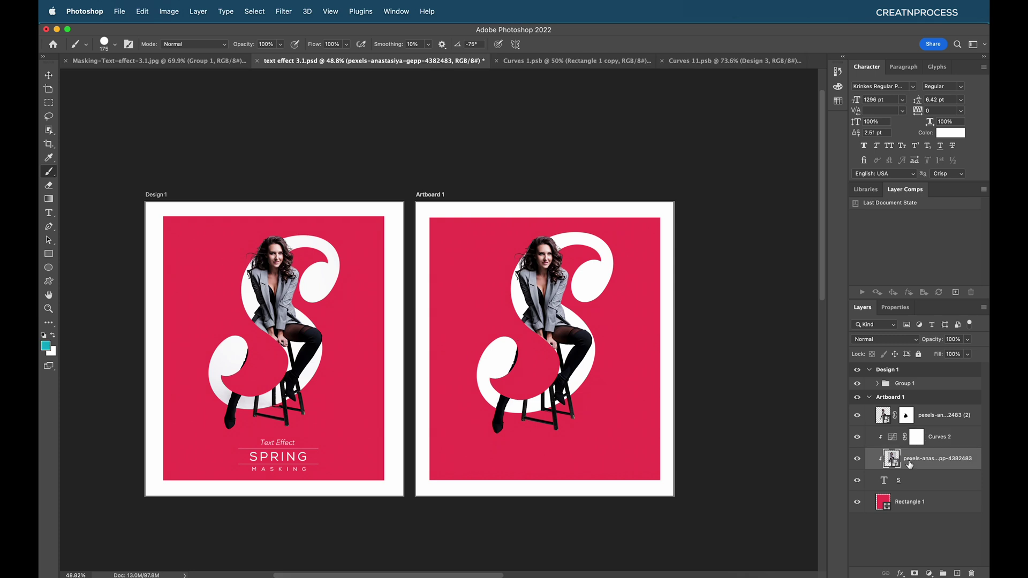
pyautogui.click(890, 486)
pyautogui.click(893, 462)
pyautogui.click(859, 418)
pyautogui.click(858, 417)
pyautogui.click(859, 438)
pyautogui.click(859, 438)
pyautogui.click(884, 419)
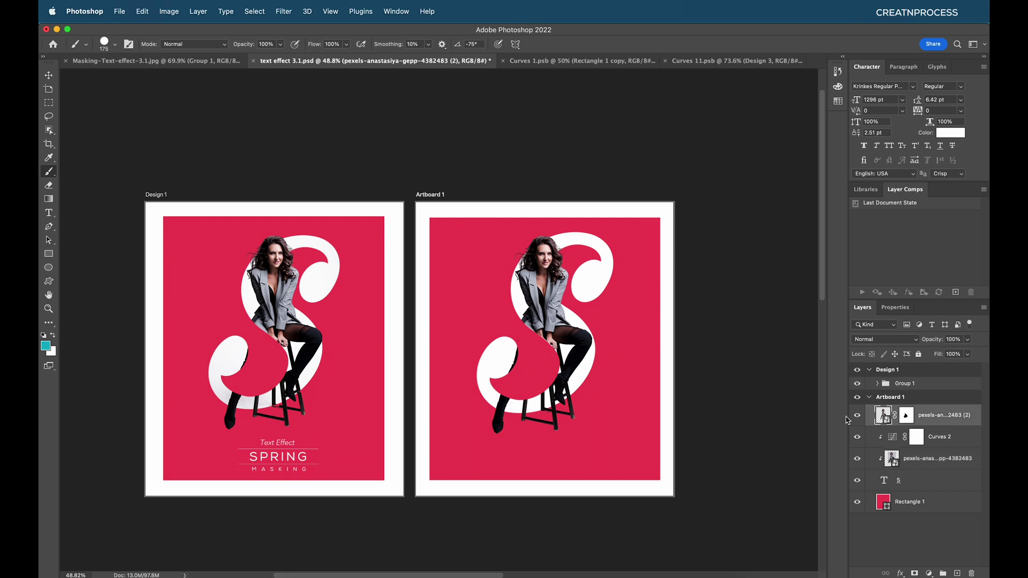
pyautogui.click(856, 416)
pyautogui.click(856, 416)
pyautogui.press('z')
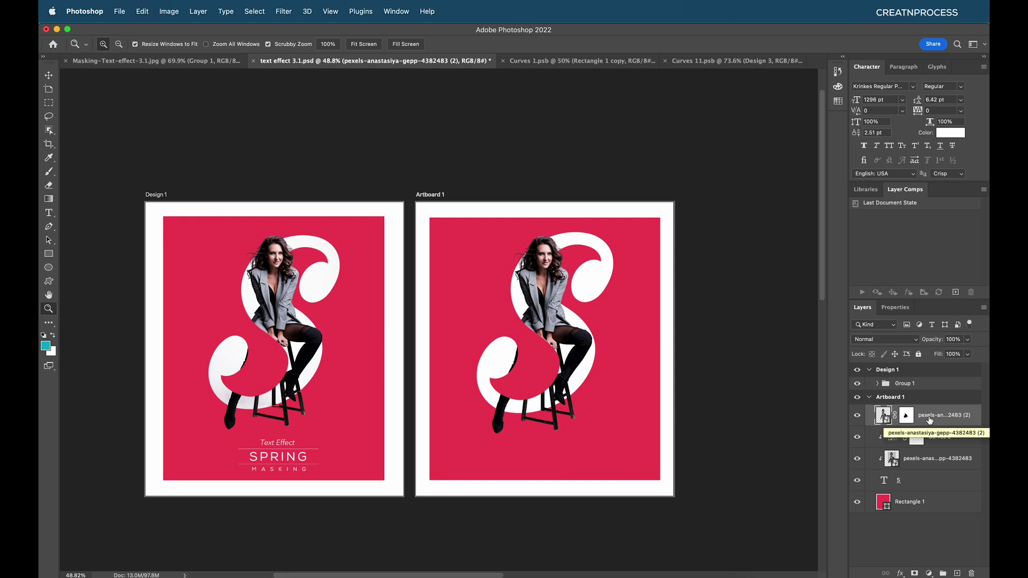
pyautogui.click(536, 342)
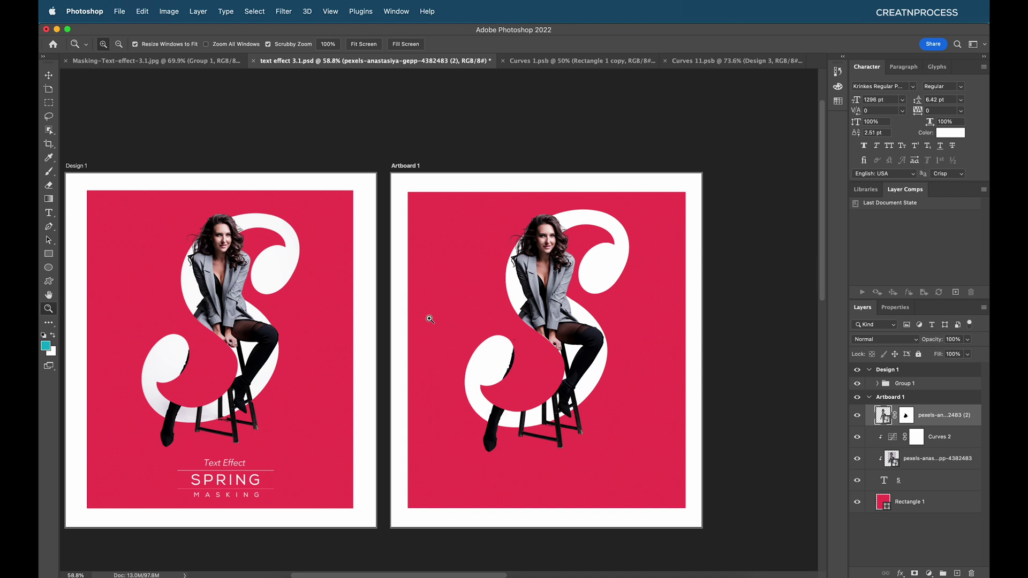
# - Copy the two lines and the Text Effect, SPRING and MASKING texts from Design 1 to the same spot on Artboard 1
pyautogui.click(49, 75)
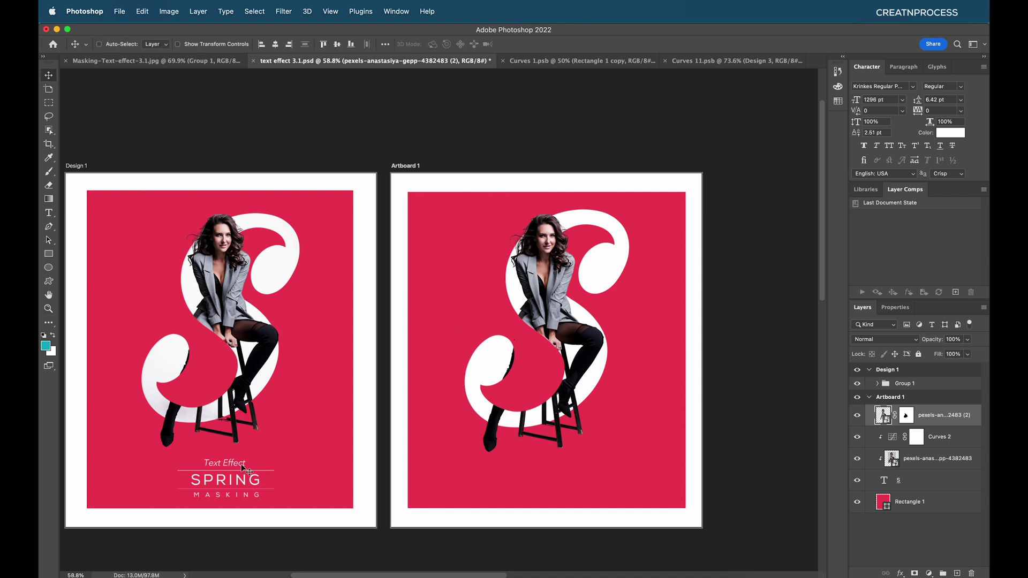
pyautogui.keyDown('super'); pyautogui.click(238, 481); pyautogui.keyUp('super')
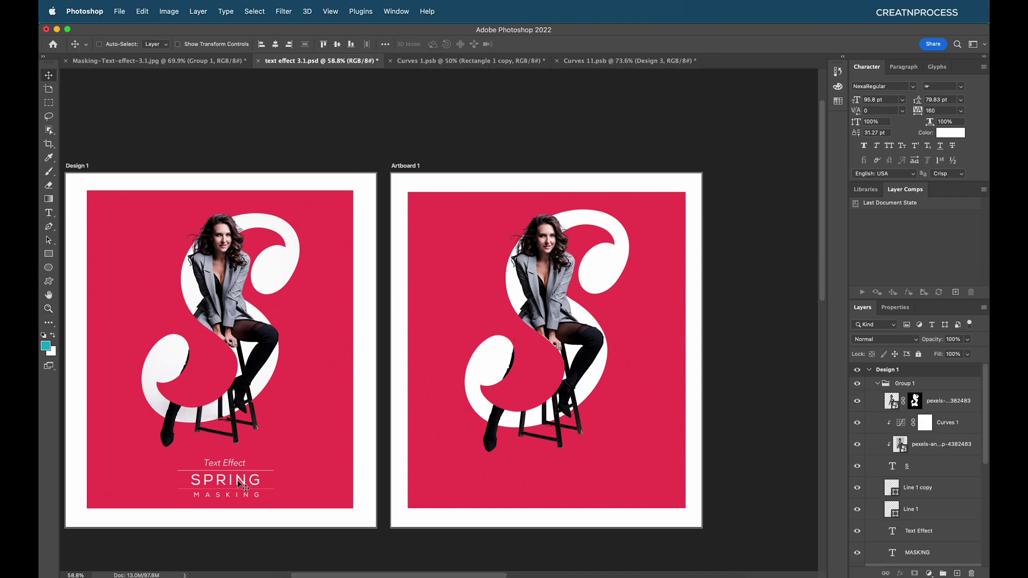
pyautogui.scroll(-1, 418, 496)
pyautogui.click(901, 485)
pyautogui.scroll(-3, 920, 487)
pyautogui.keyDown('shift'); pyautogui.click(931, 494); pyautogui.keyUp('shift')
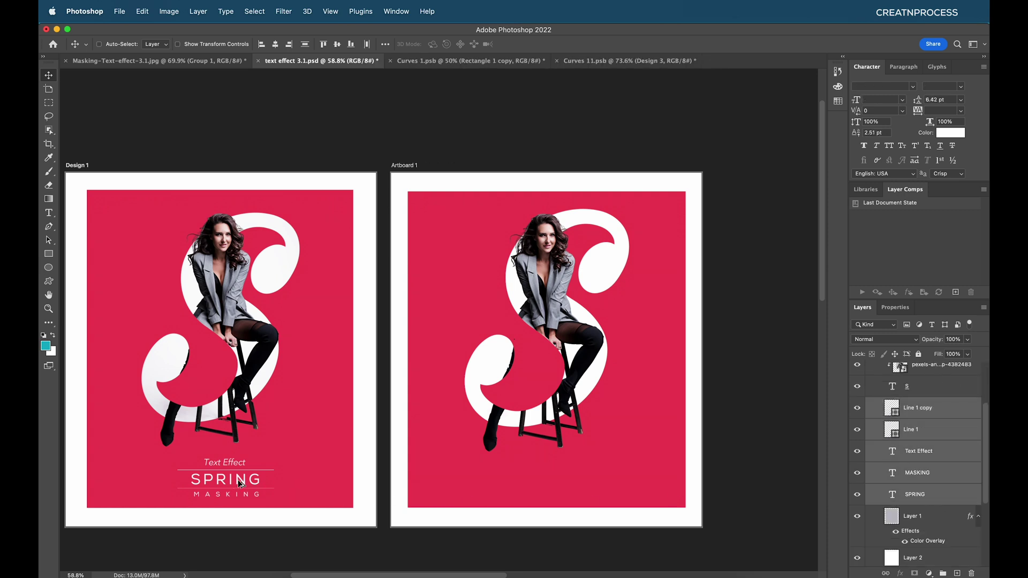
pyautogui.moveTo(240, 482); pyautogui.dragTo(564, 492)
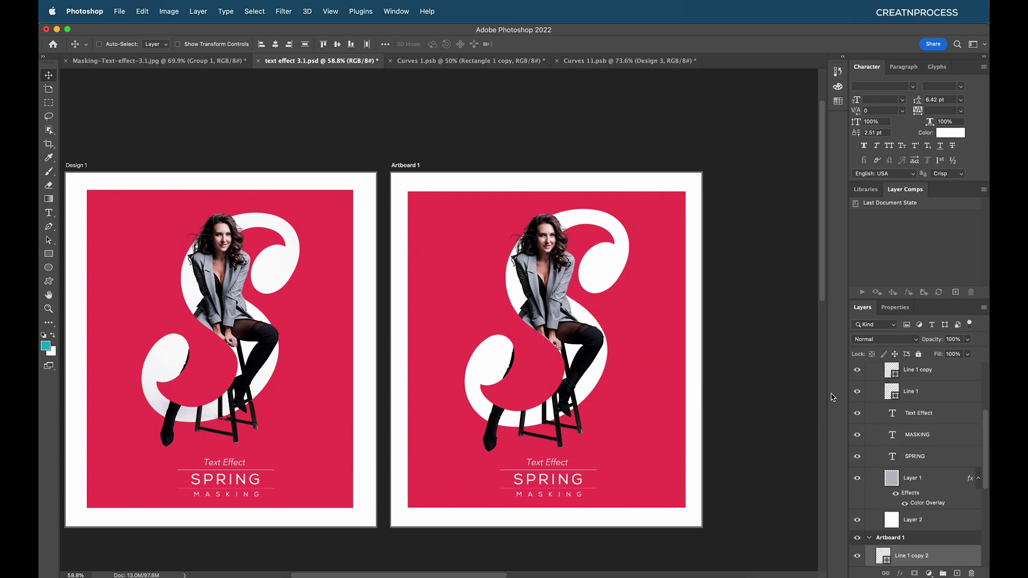
# - Collapse Group 1 of Design 1 in the layer list
pyautogui.scroll(5, 873, 369)
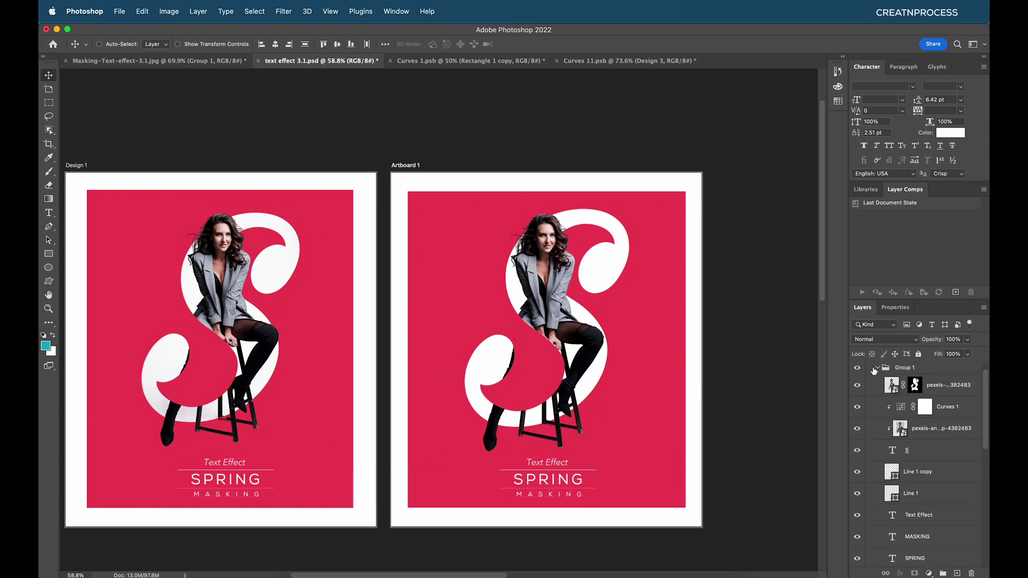
pyautogui.click(872, 369)
pyautogui.click(877, 369)
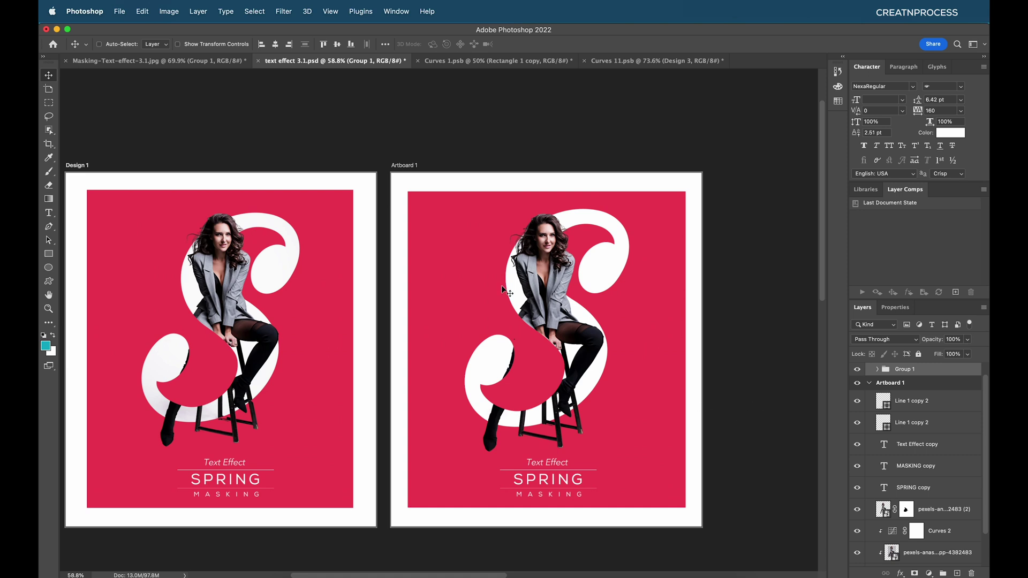
# - Switch to the Curves 1.psb document and add a blank white 88.12 × 61.13 cm artboard beside Design 2
pyautogui.click(445, 61)
pyautogui.moveTo(350, 289); pyautogui.dragTo(349, 303)
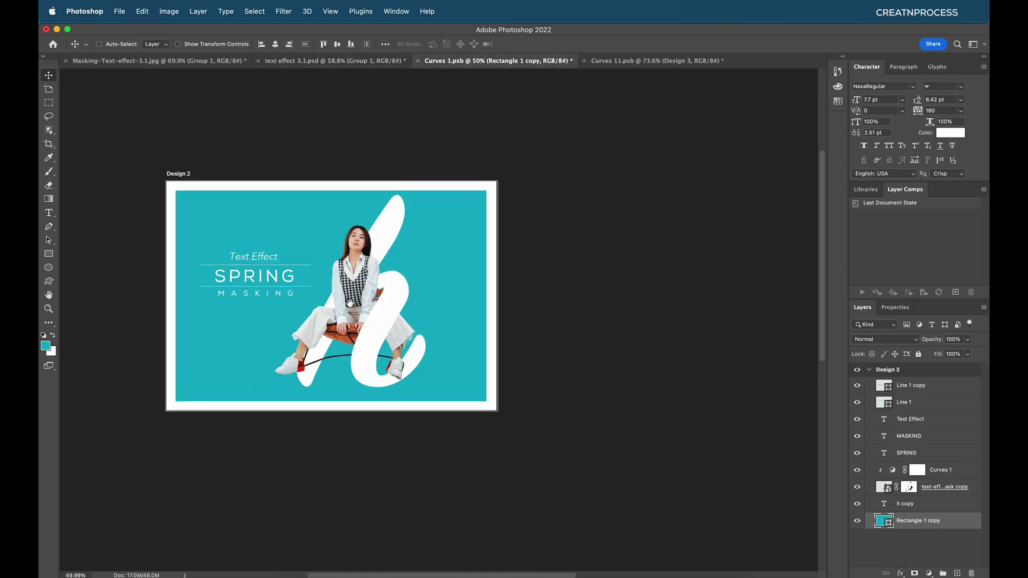
pyautogui.scroll(3, 349, 303)
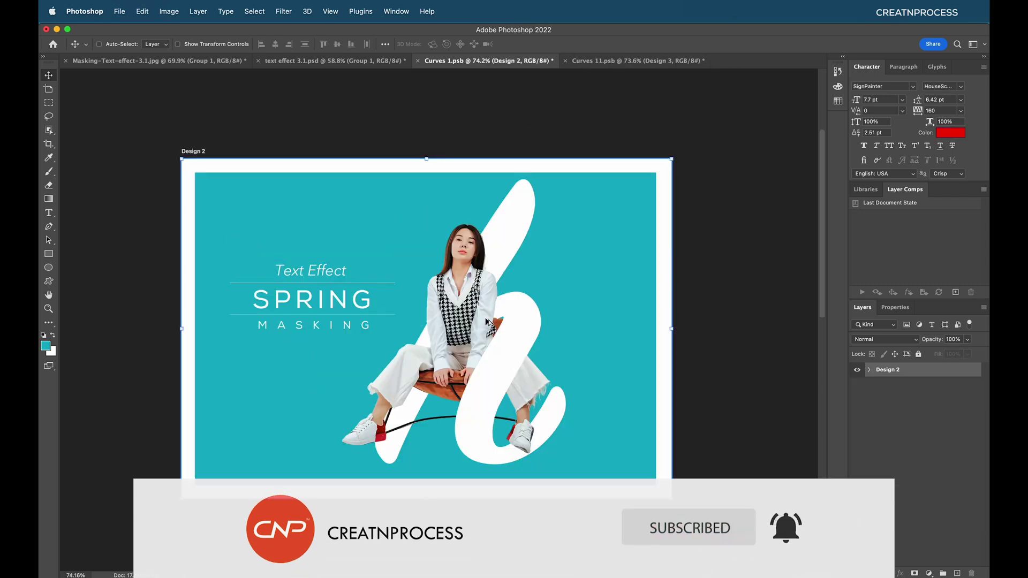
pyautogui.scroll(-3, 487, 321)
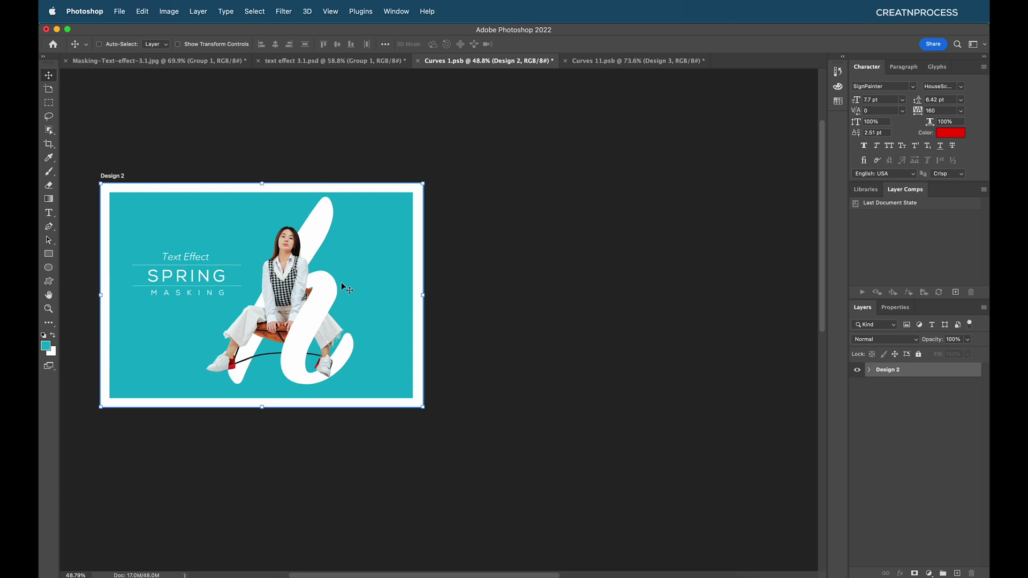
pyautogui.click(49, 90)
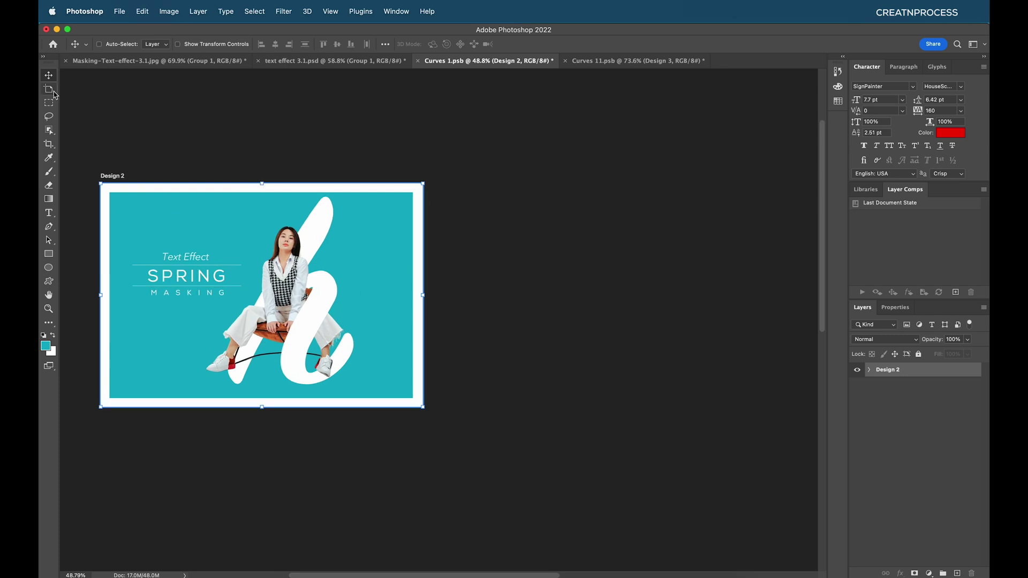
pyautogui.click(447, 295)
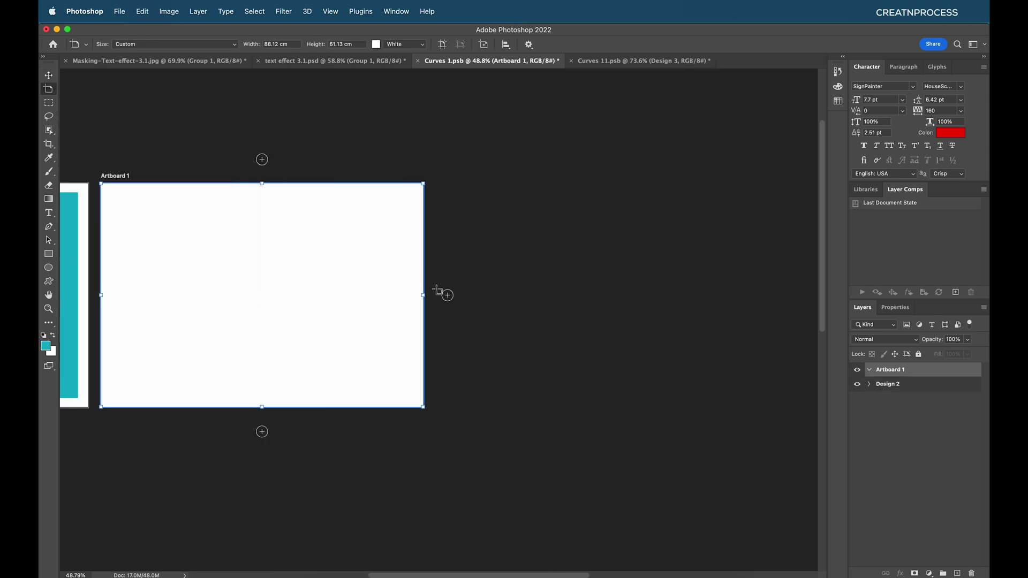
pyautogui.hscroll(-10, 462, 273)
pyautogui.hscroll(1, 487, 280)
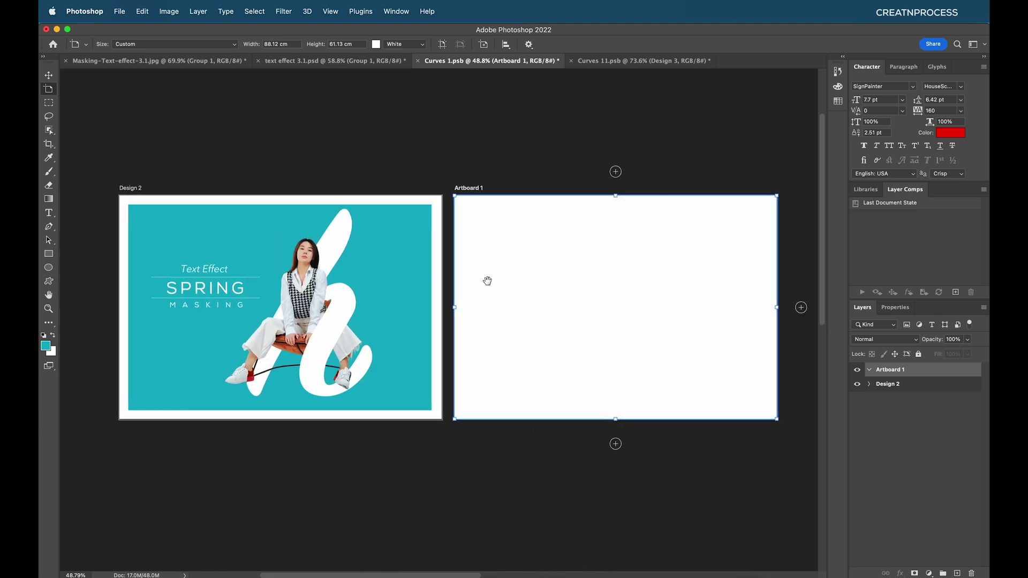
pyautogui.press('v')
# - Switch to Finder and preview text-effect-mask.jpg in the Images folder
pyautogui.press('super+Tab')
pyautogui.moveTo(412, 301); pyautogui.dragTo(416, 295)
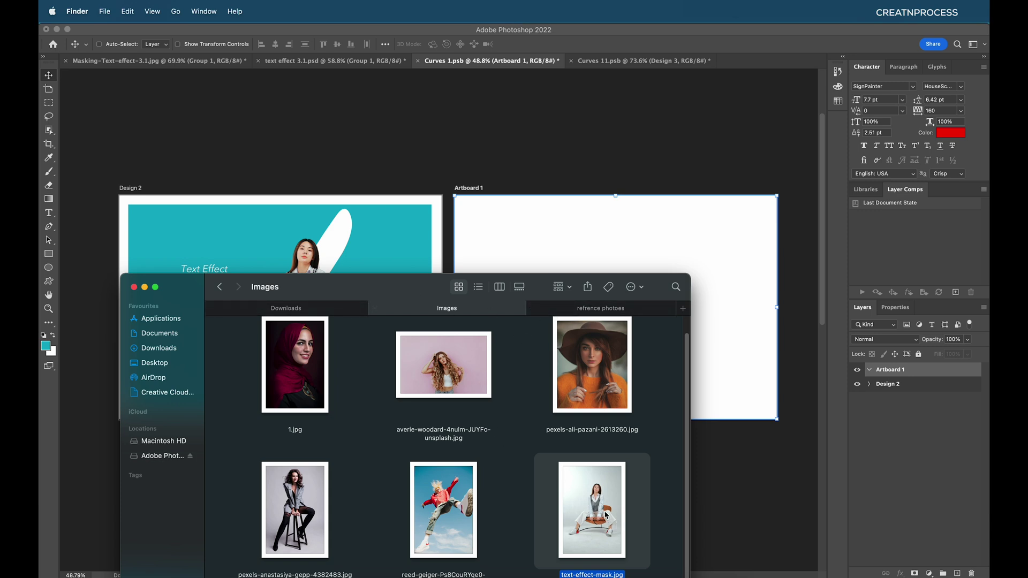
pyautogui.press('space')
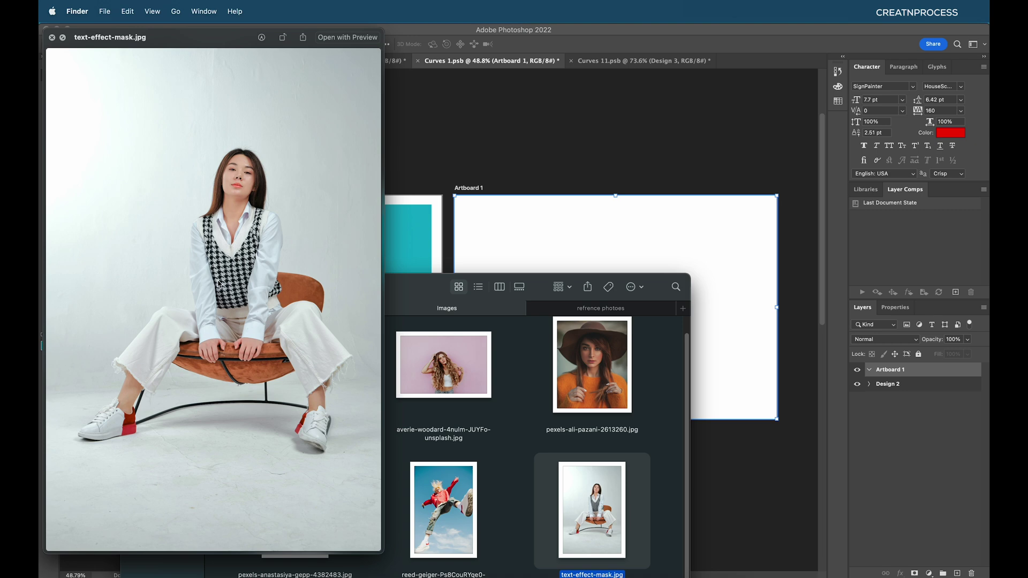
# - Close the image preview, switch to Clipdrop in Chrome and remove the background of text-effect-mask.jpg
pyautogui.press('space')
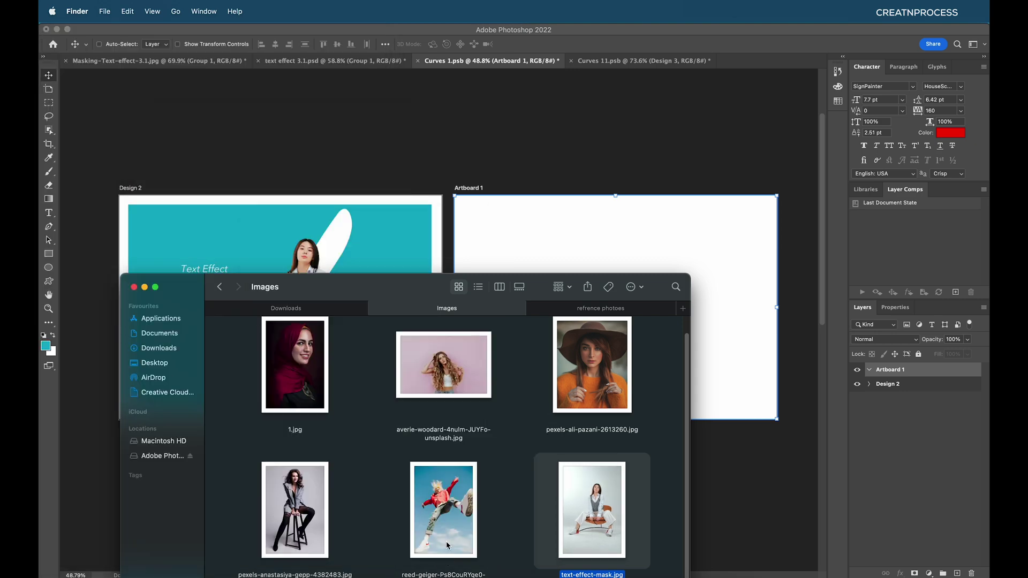
pyautogui.click(530, 575)
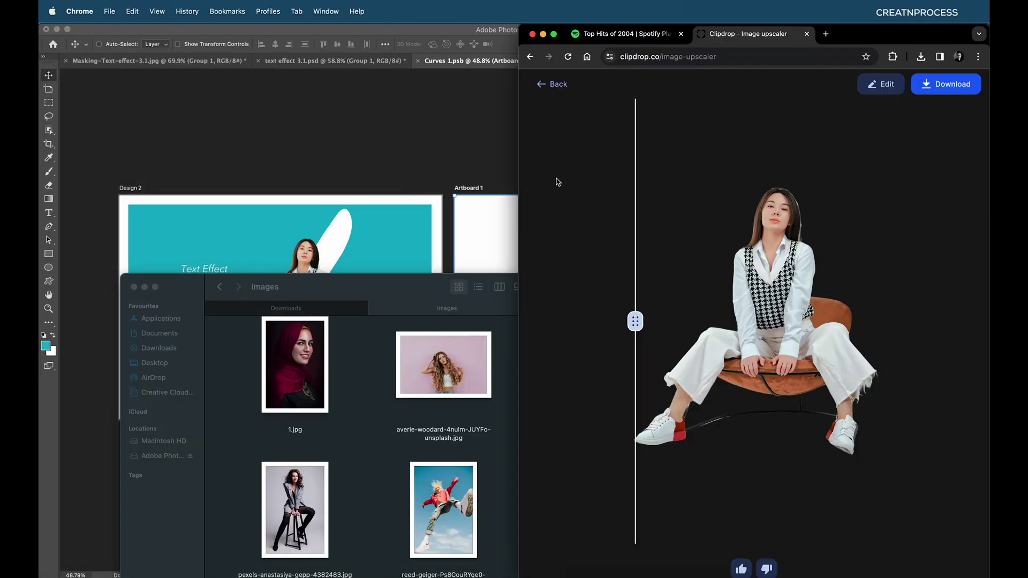
pyautogui.click(554, 84)
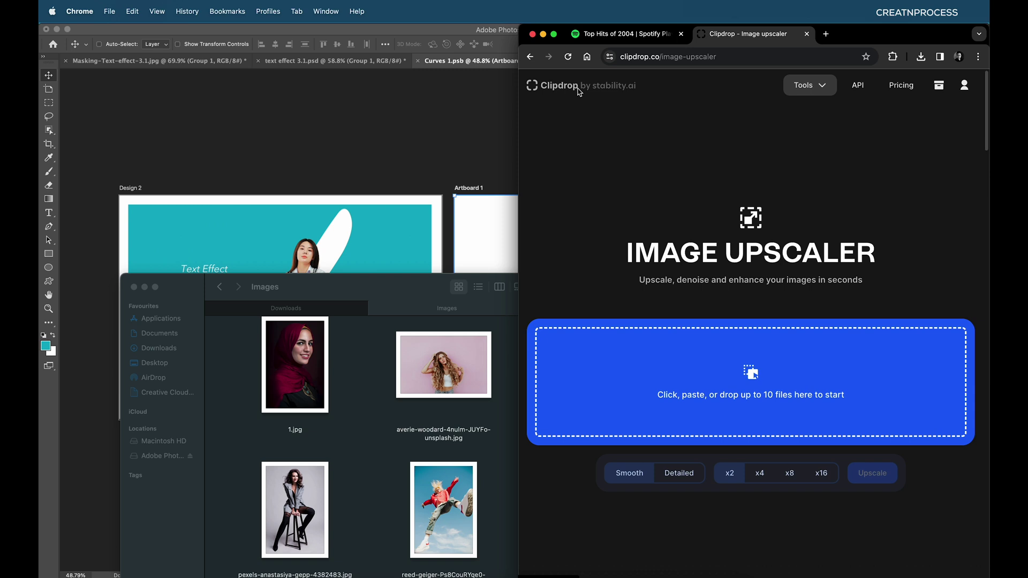
pyautogui.click(808, 91)
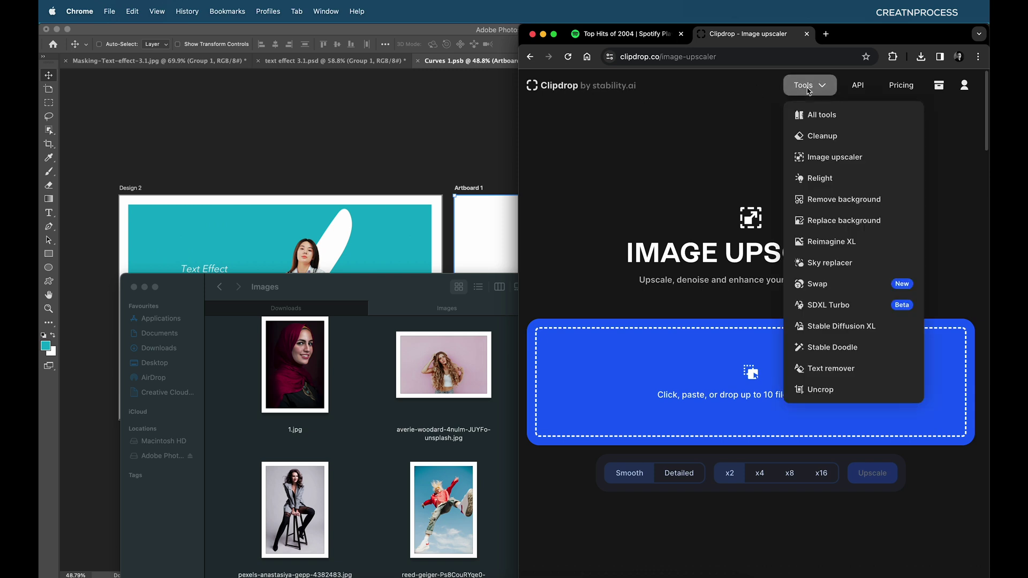
pyautogui.click(827, 200)
pyautogui.click(494, 479)
pyautogui.moveTo(588, 500); pyautogui.dragTo(759, 411)
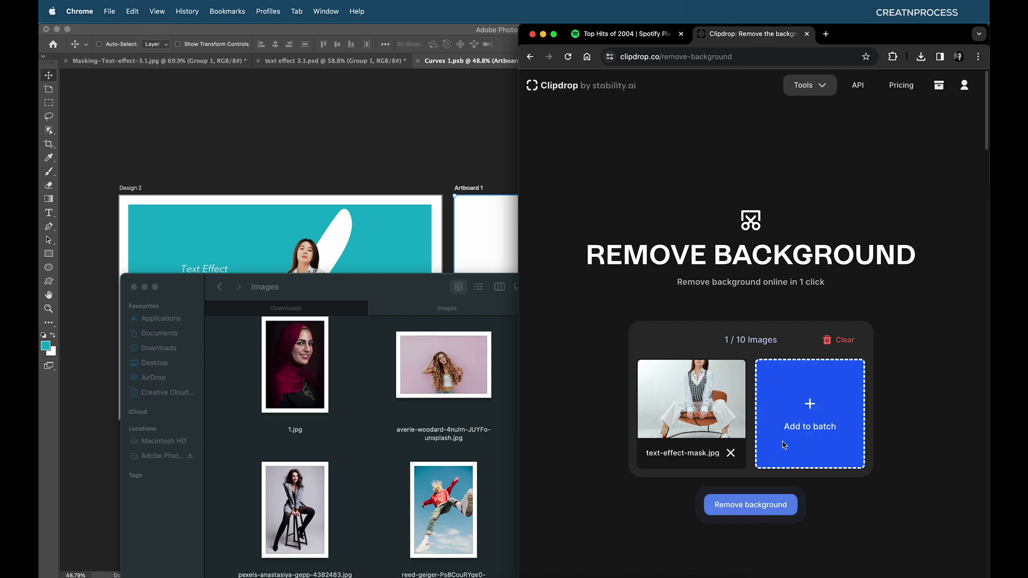
pyautogui.click(759, 505)
pyautogui.click(712, 448)
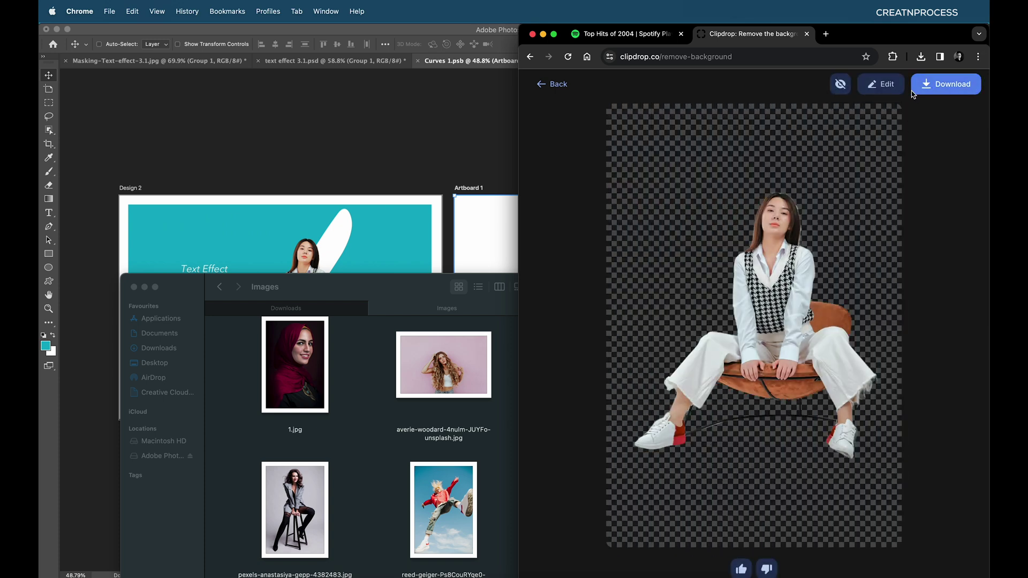
# - Send the cutout to the Image upscaler, upscale it x2 and download the result
pyautogui.click(882, 87)
pyautogui.click(827, 156)
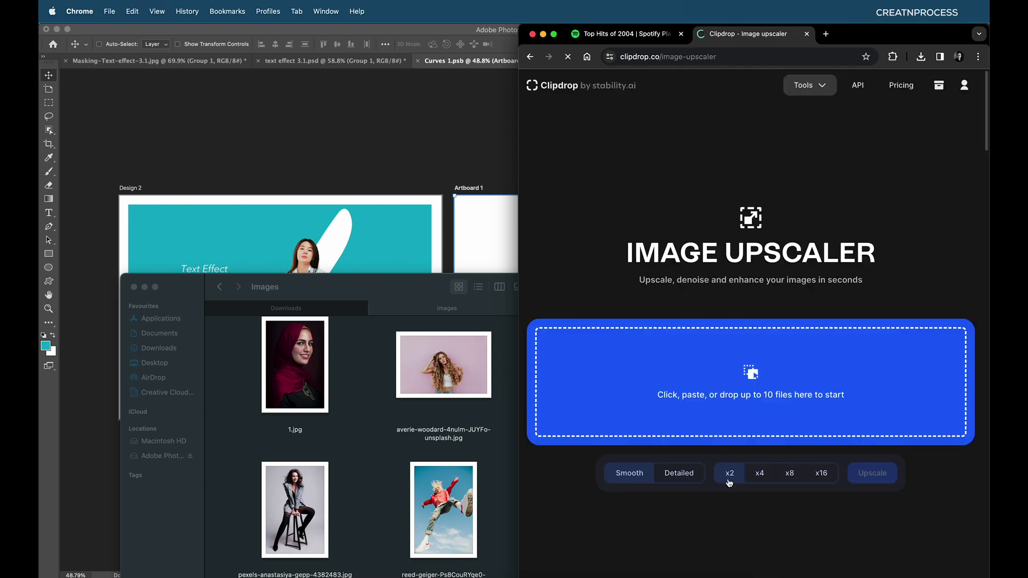
pyautogui.click(878, 474)
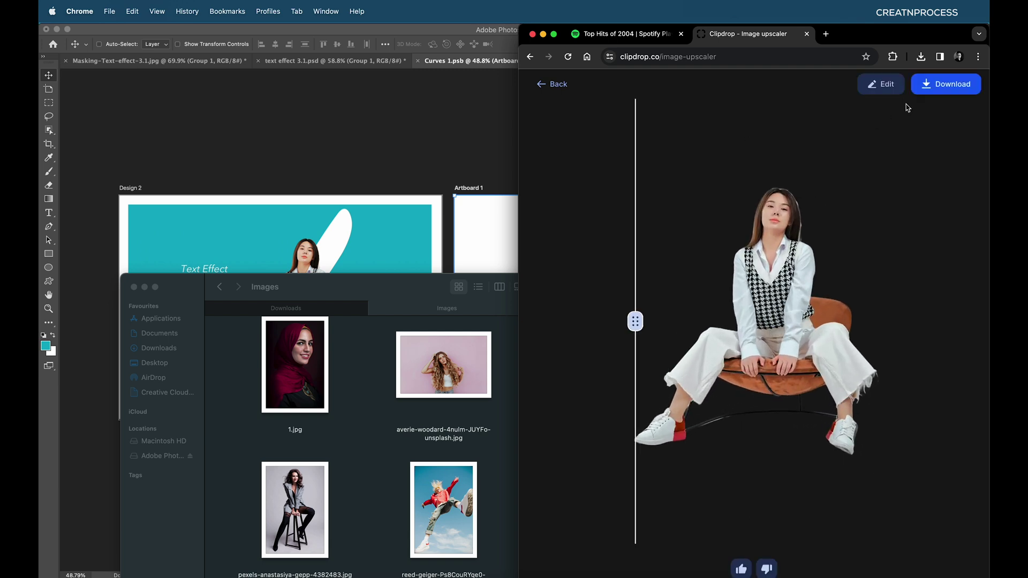
pyautogui.click(945, 84)
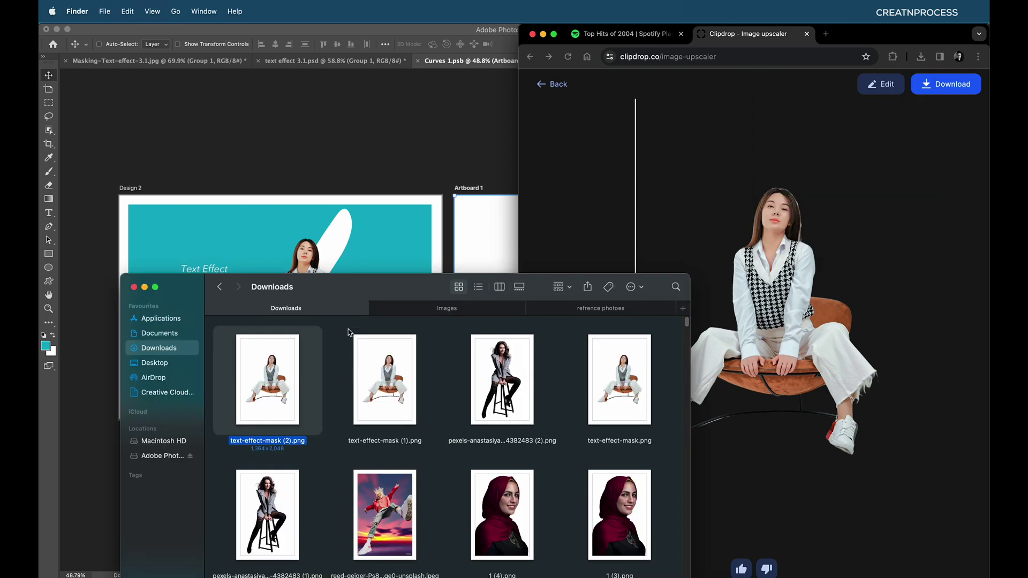
# - Switch to Photoshop and place text-effect-mask (2).png on Artboard 1, enlarging the seated woman slightly and centring her
pyautogui.click(458, 251)
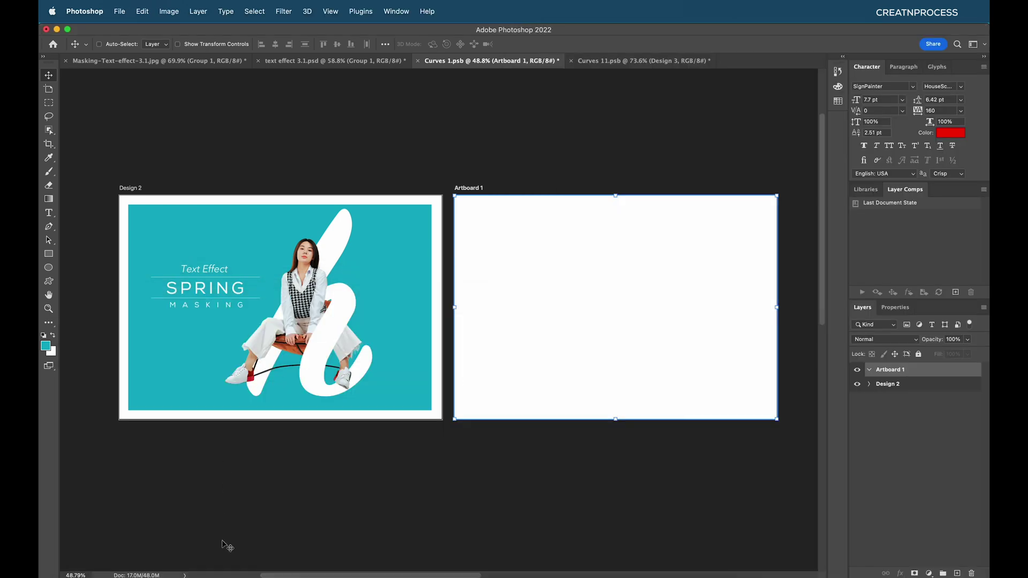
pyautogui.click(297, 573)
pyautogui.moveTo(235, 399); pyautogui.dragTo(625, 311)
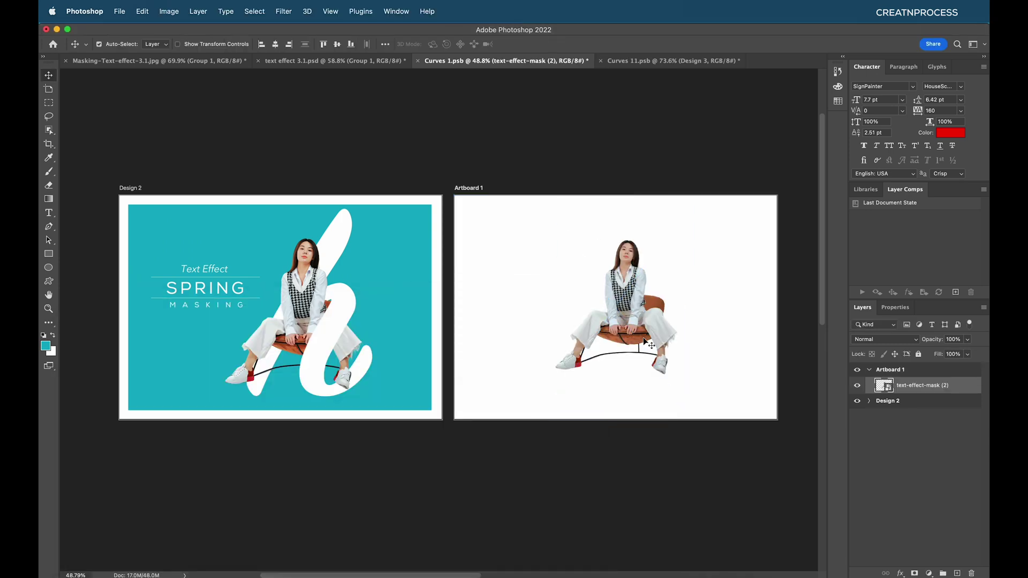
pyautogui.moveTo(690, 420); pyautogui.dragTo(715, 455)
pyautogui.moveTo(665, 357); pyautogui.dragTo(603, 337)
pyautogui.moveTo(632, 336); pyautogui.dragTo(639, 338)
pyautogui.press('Return')
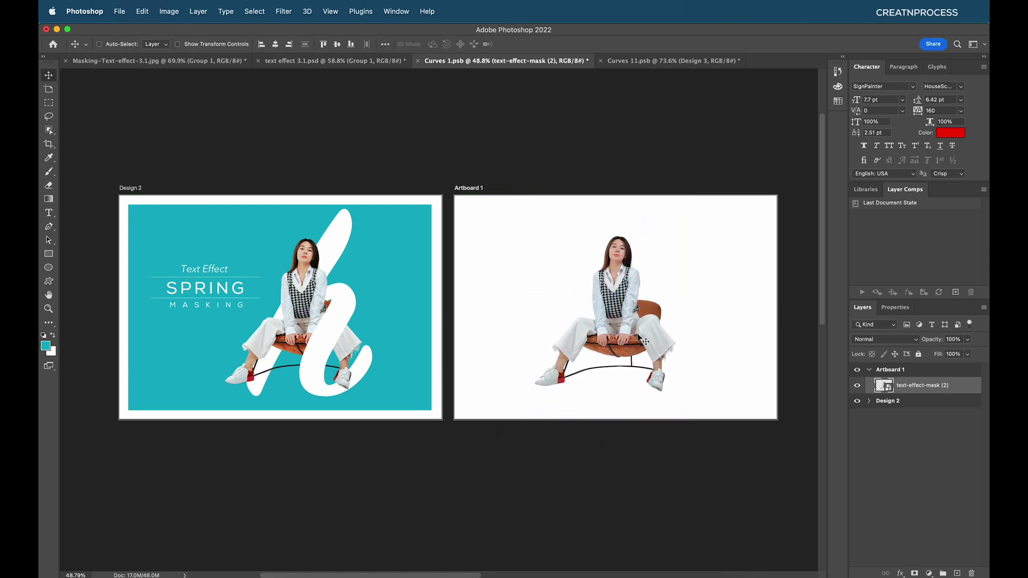
# - Collapse Artboard 1, toggle both artboards' visibility to identify them, and move Artboard 1 below Design 2 in the layer order
pyautogui.click(870, 373)
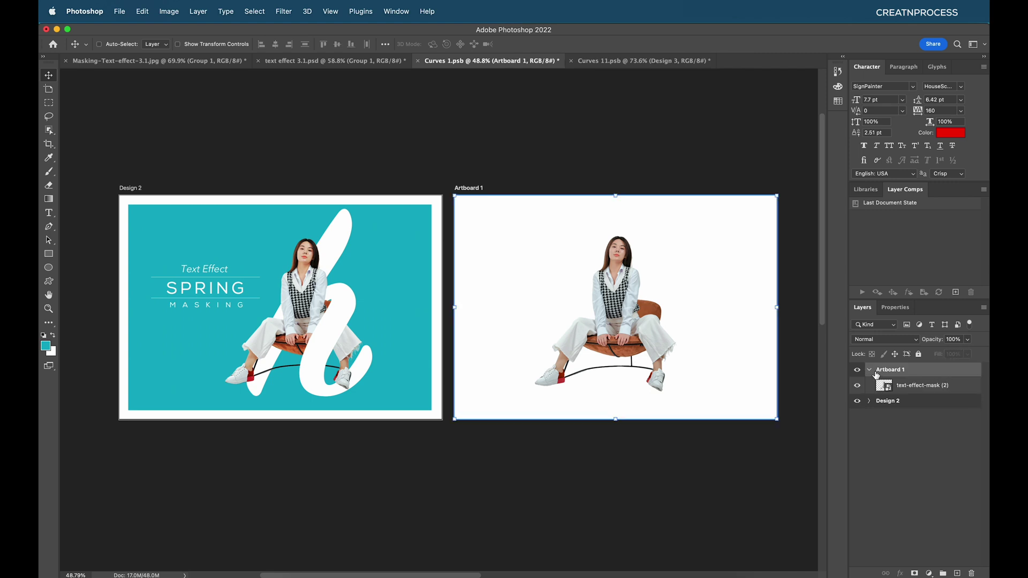
pyautogui.click(869, 370)
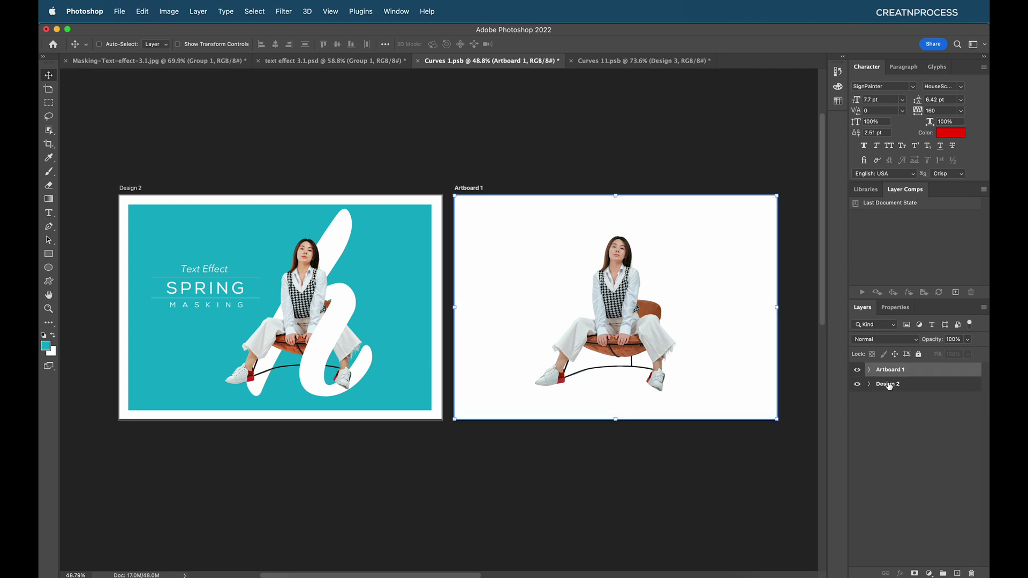
pyautogui.click(857, 385)
pyautogui.click(857, 385)
pyautogui.click(894, 385)
pyautogui.click(857, 371)
pyautogui.click(857, 371)
pyautogui.click(906, 374)
pyautogui.moveTo(914, 374); pyautogui.dragTo(917, 394)
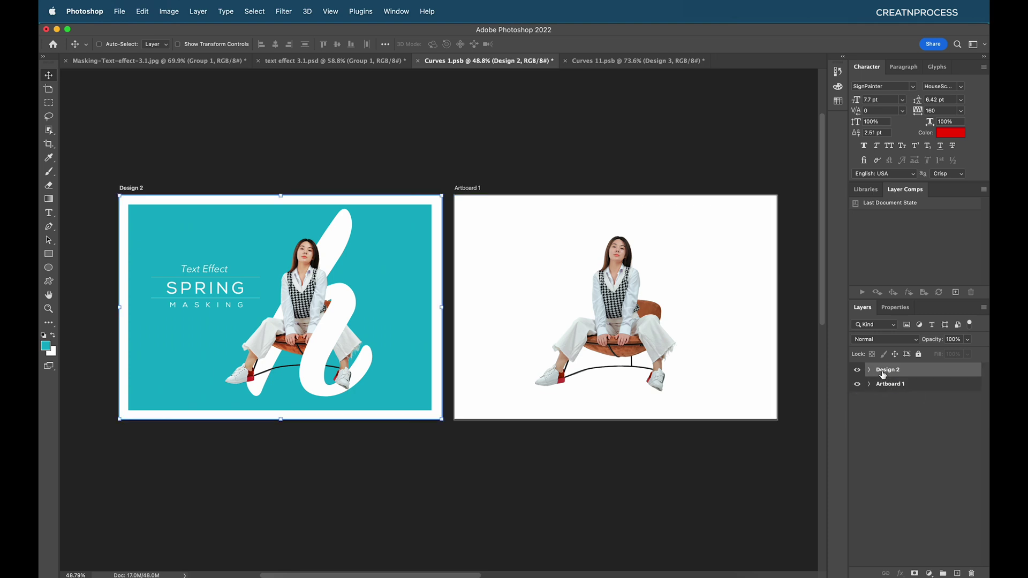
# - Add a red letter h in SignPainter HouseScript Semibold on Artboard 1, enlarged to about 1744 pt over the woman
pyautogui.click(868, 384)
pyautogui.click(888, 400)
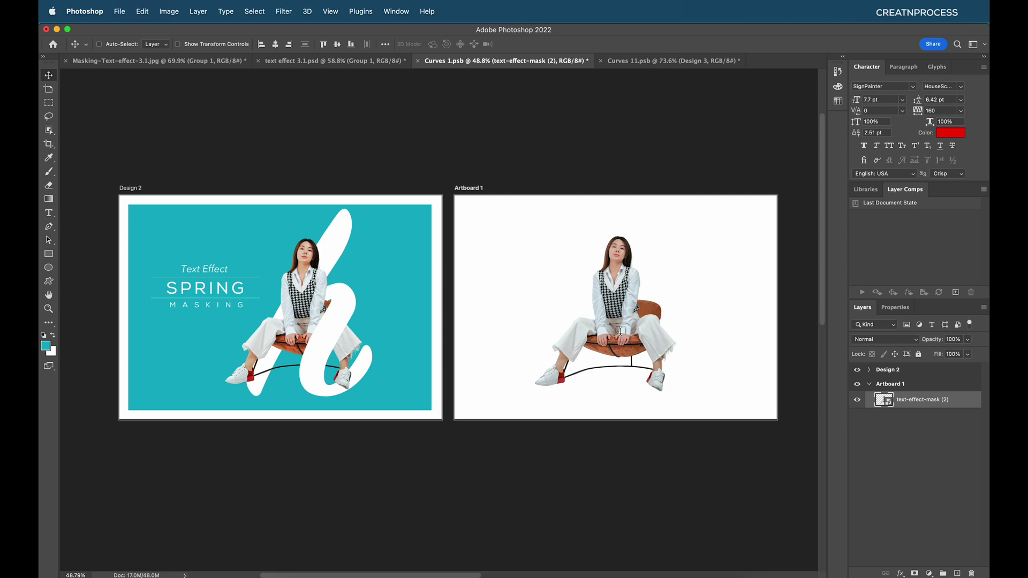
pyautogui.press('t')
pyautogui.click(526, 251)
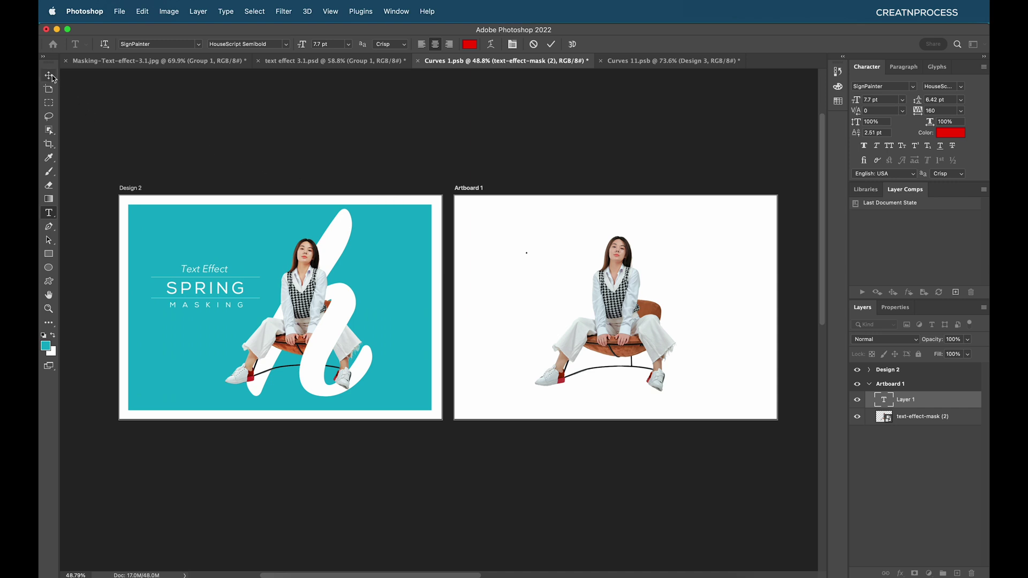
pyautogui.write('h')
pyautogui.hotkey('ctrl', 't')
pyautogui.moveTo(526, 252); pyautogui.dragTo(784, 509)
pyautogui.press('Return')
pyautogui.moveTo(624, 390); pyautogui.dragTo(624, 329)
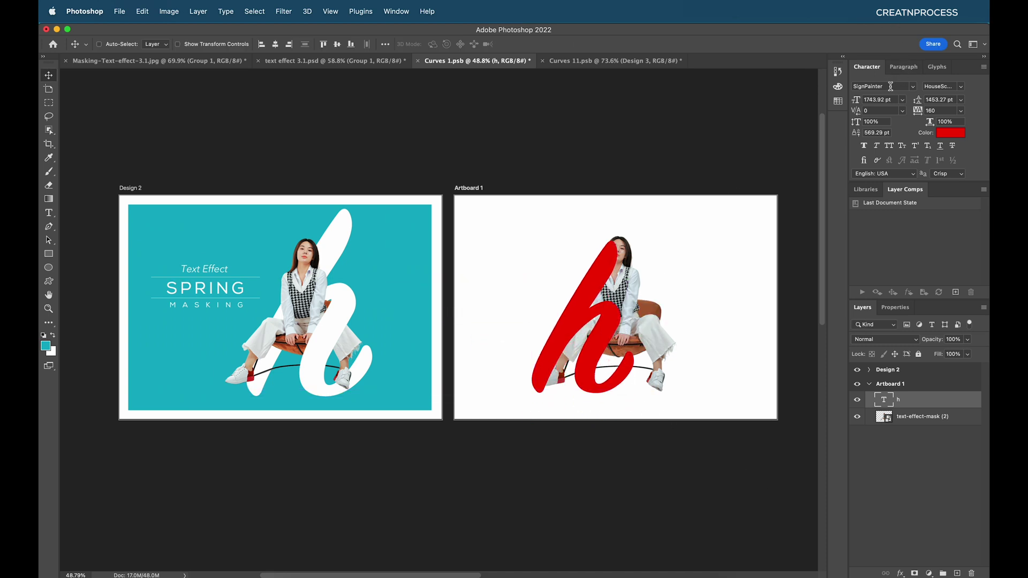
# - Scale the letter h up to about 2339 pt and shift it so its stems overlap the woman and chair
pyautogui.moveTo(890, 87); pyautogui.dragTo(856, 98)
pyautogui.press('super')
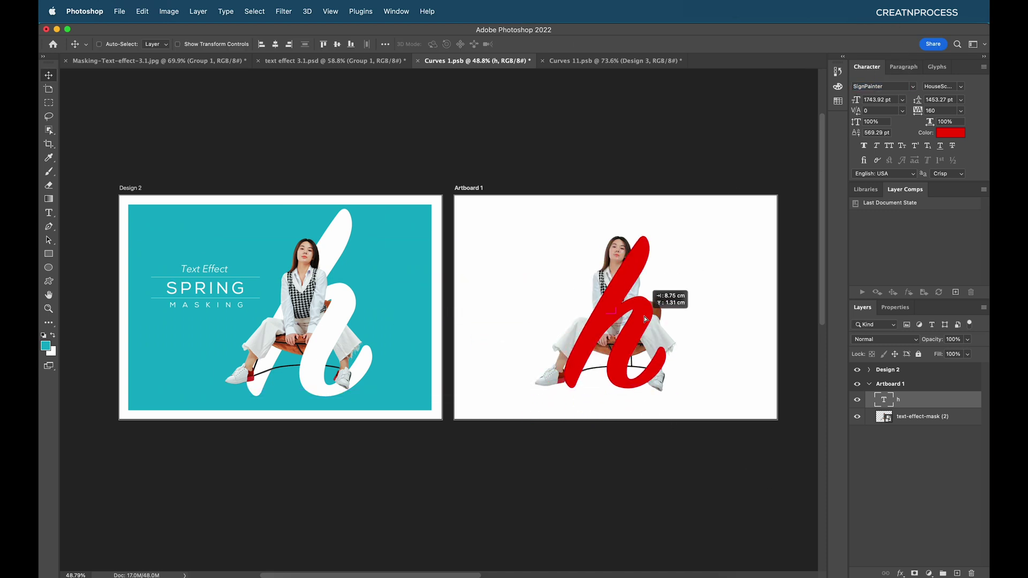
pyautogui.hotkey('ctrl', 't')
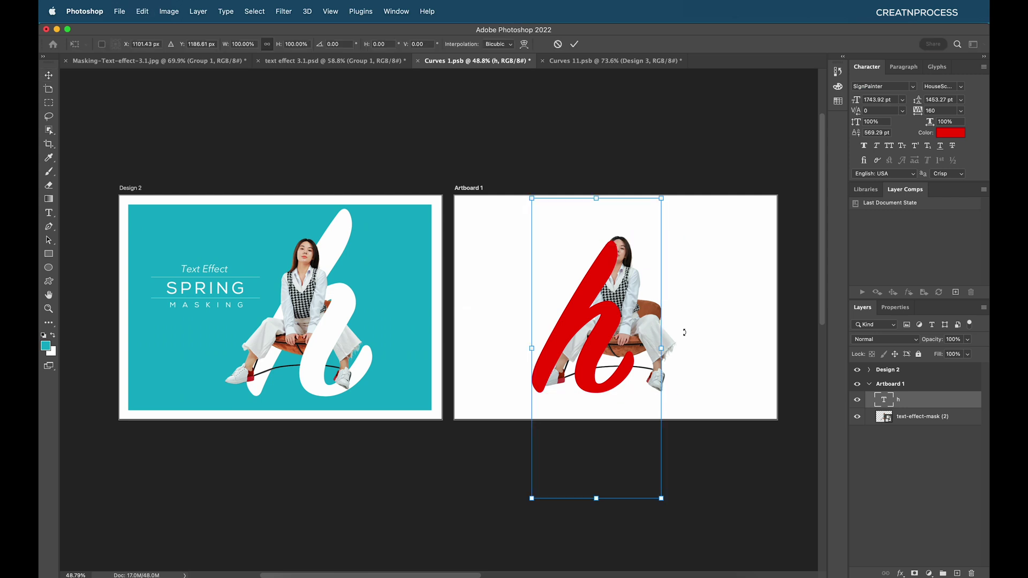
pyautogui.moveTo(663, 348); pyautogui.dragTo(689, 348)
pyautogui.moveTo(600, 347); pyautogui.dragTo(643, 341)
pyautogui.moveTo(574, 340); pyautogui.dragTo(558, 342)
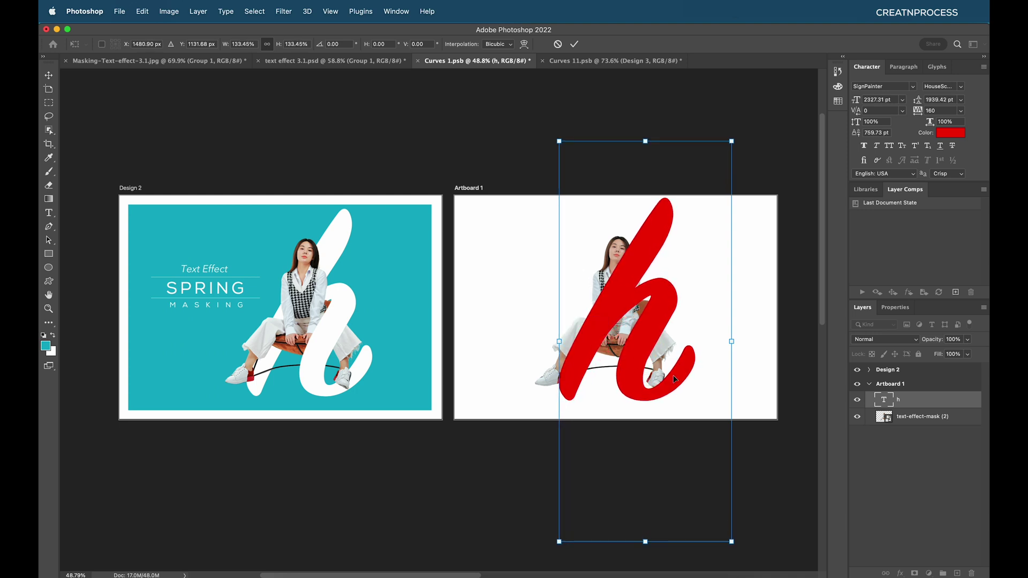
pyautogui.moveTo(676, 374); pyautogui.dragTo(678, 374)
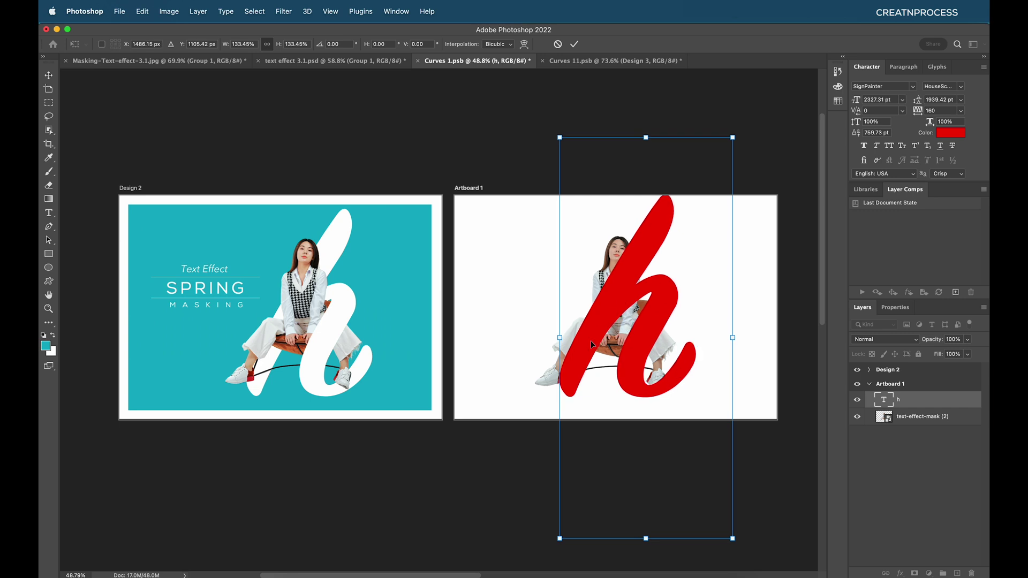
pyautogui.press('Return')
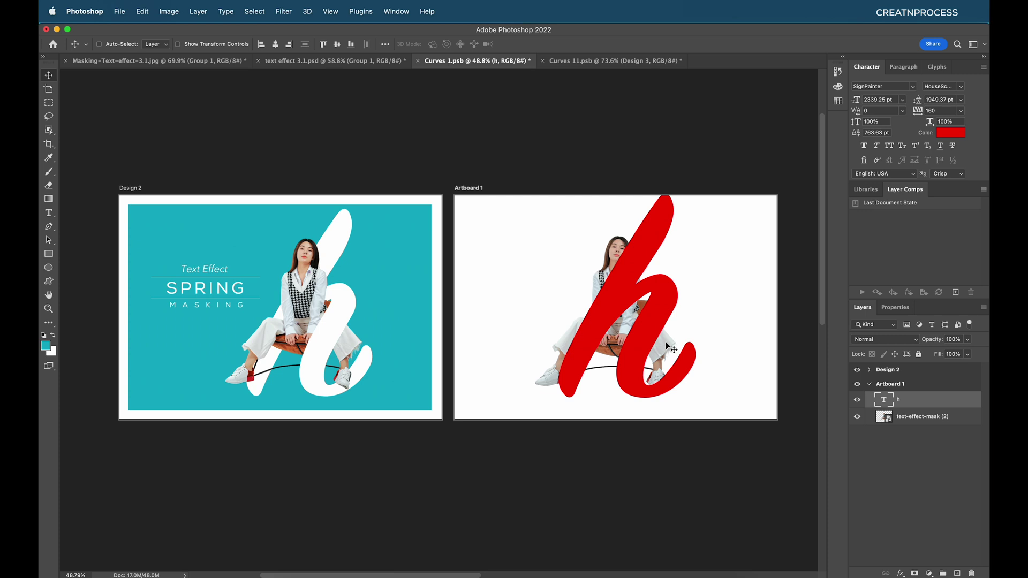
# - Reduce the letter h to about 2271 pt and nudge it slightly upward on Artboard 1
pyautogui.press('super+t')
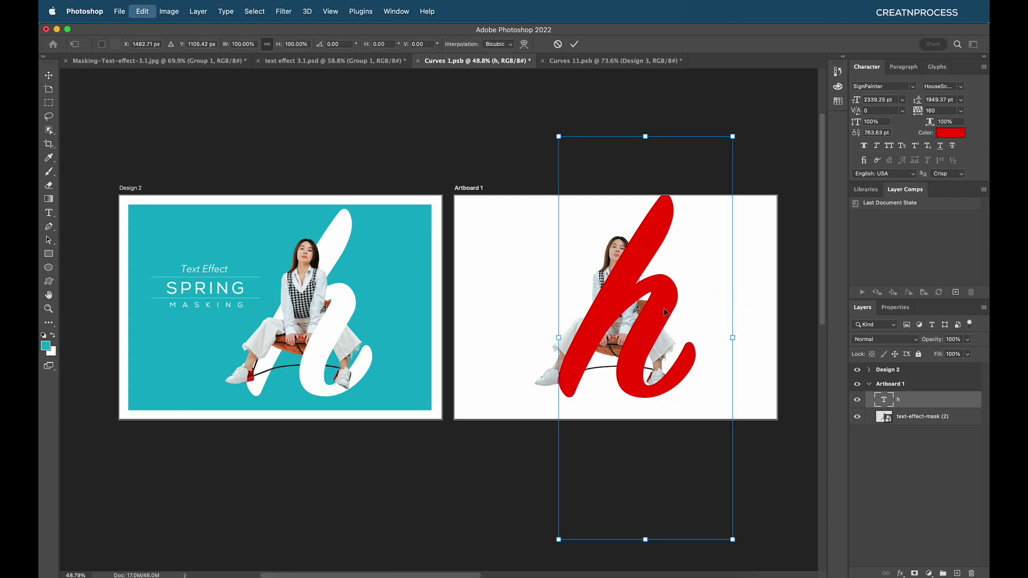
pyautogui.moveTo(645, 134); pyautogui.dragTo(642, 149)
pyautogui.press('Return')
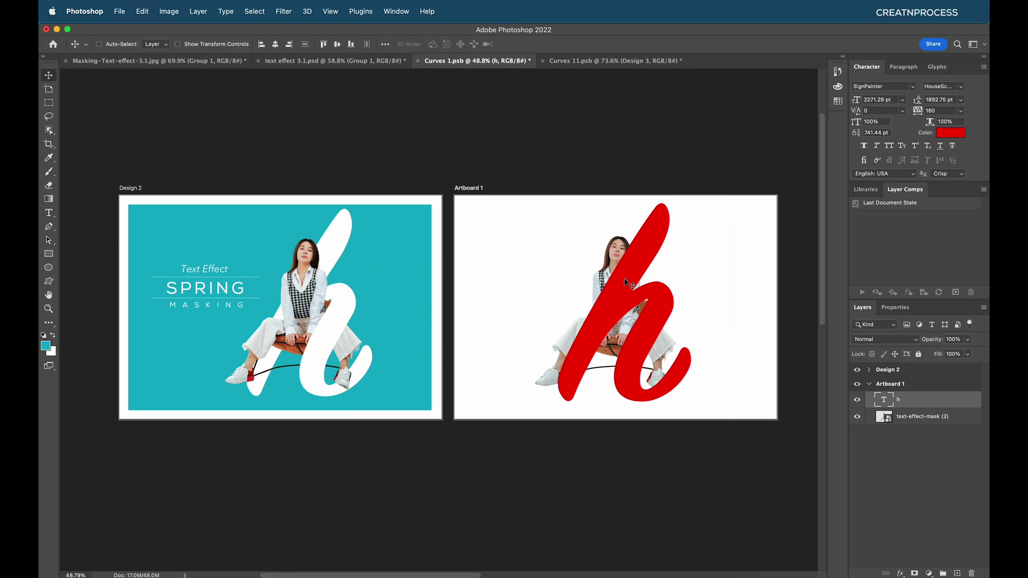
pyautogui.moveTo(625, 281); pyautogui.dragTo(625, 279)
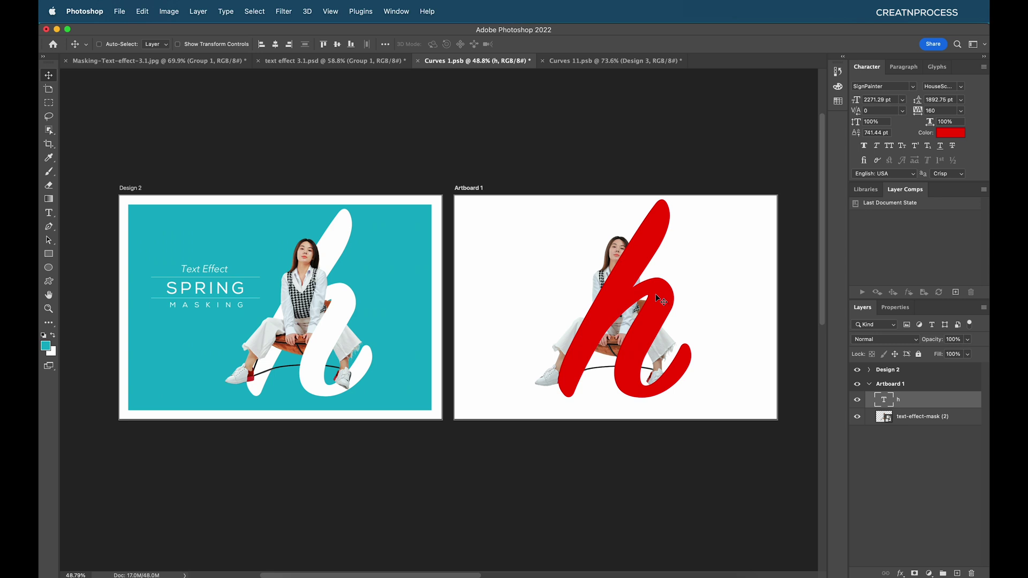
# - Nudge the h and the woman together slightly, and move the text-effect-mask (2) layer above the h layer
pyautogui.keyDown('shift'); pyautogui.click(913, 418); pyautogui.keyUp('shift')
pyautogui.moveTo(654, 327); pyautogui.dragTo(652, 327)
pyautogui.moveTo(934, 418); pyautogui.dragTo(923, 397)
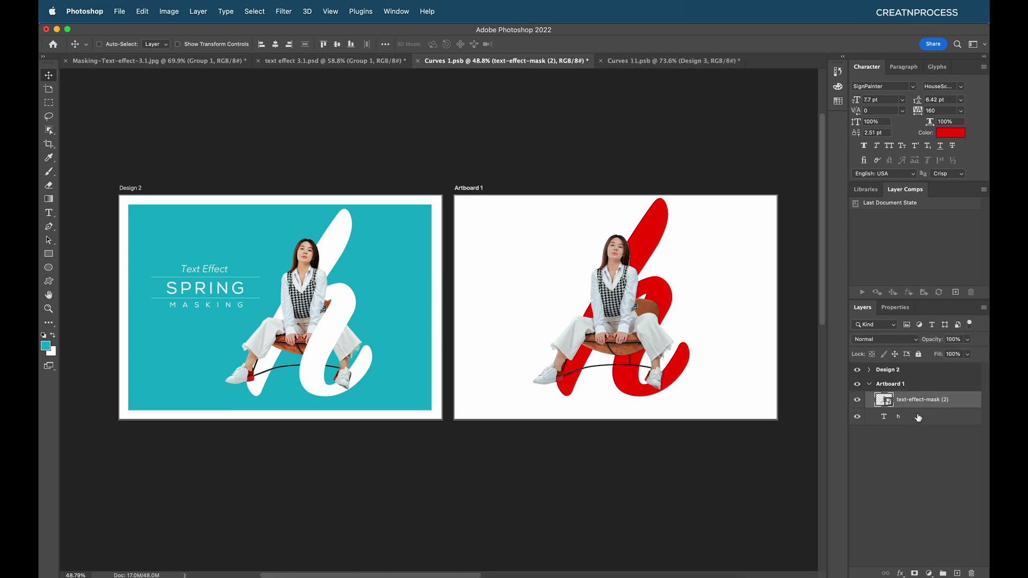
# - Add a layer mask to text-effect-mask (2) and load the letter h's outline as a selection
pyautogui.press('super+0')
pyautogui.click(914, 573)
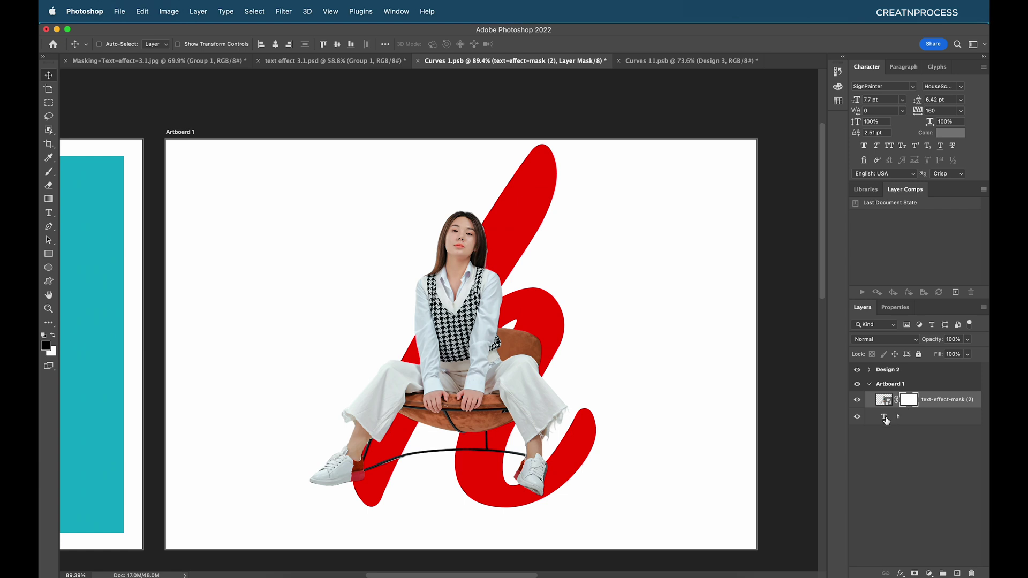
pyautogui.press('super')
pyautogui.keyDown('super'); pyautogui.click(883, 417); pyautogui.keyUp('super')
# - Brush black on the mask inside the h's second stem to hide the leg and chair there, and deselect
pyautogui.press('b')
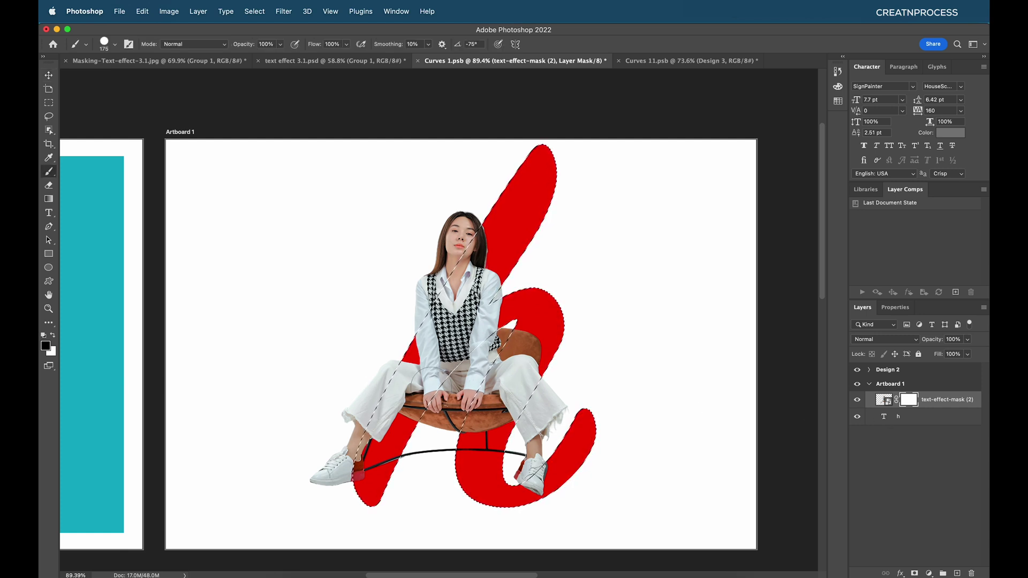
pyautogui.click(540, 353)
pyautogui.moveTo(541, 353)
pyautogui.mouseDown()
pyautogui.moveTo(517, 375)
pyautogui.moveTo(487, 450)
pyautogui.moveTo(460, 447)
pyautogui.moveTo(506, 338)
pyautogui.moveTo(527, 330)
pyautogui.moveTo(532, 342)
pyautogui.moveTo(478, 434)
pyautogui.mouseUp()
pyautogui.press('super+z')
pyautogui.hscroll(-10, 328, 420)
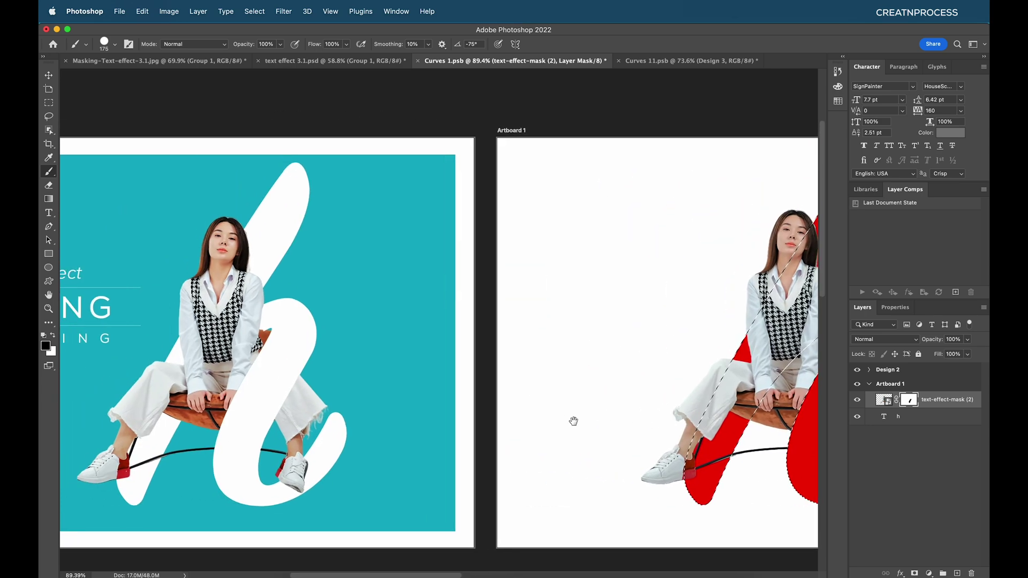
pyautogui.hscroll(10, 498, 385)
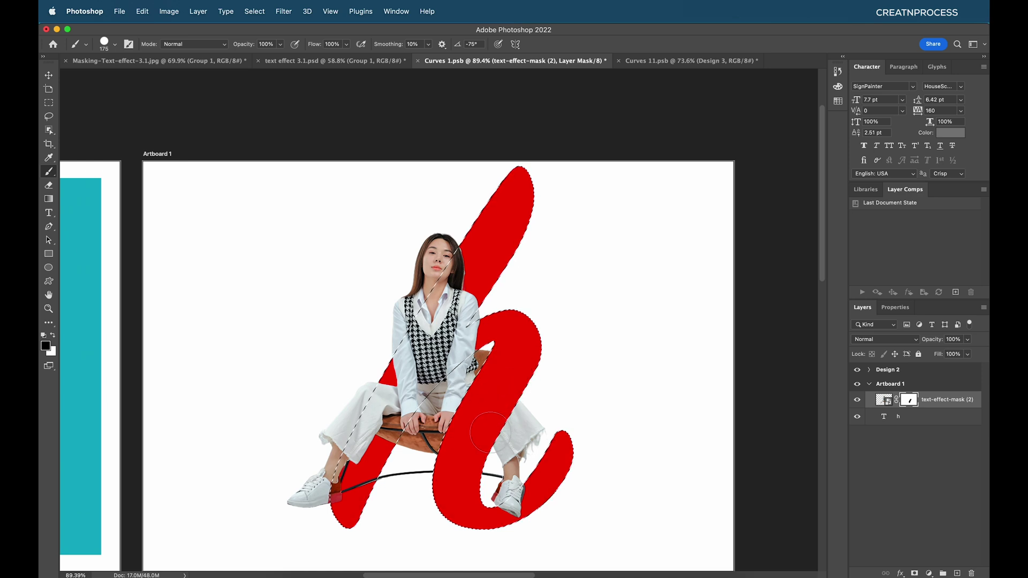
pyautogui.scroll(-2, 475, 464)
pyautogui.hotkey('ctrl', 'd')
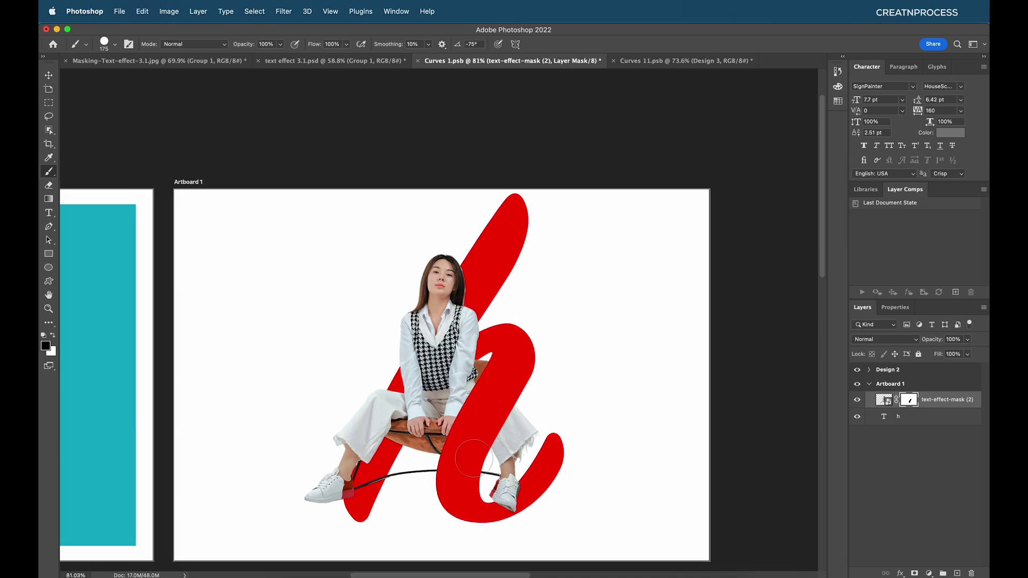
# - Draw a rectangle about 2373 × 1591 px directly above the h layer, leaving an even margin inside Artboard 1
pyautogui.hscroll(-2, 472, 459)
pyautogui.scroll(-2, 535, 450)
pyautogui.hscroll(-2, 640, 432)
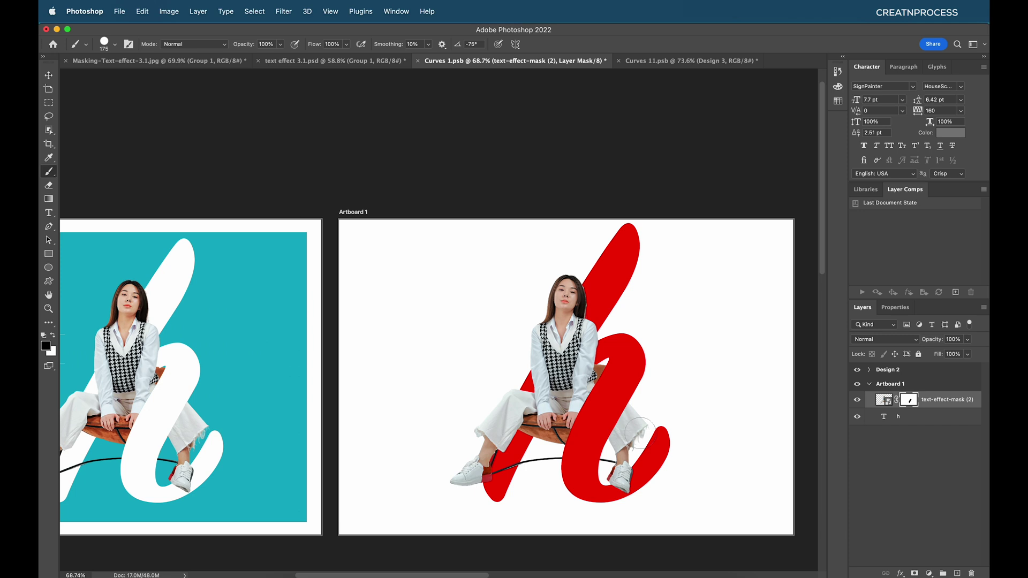
pyautogui.click(951, 423)
pyautogui.scroll(-4, 624, 424)
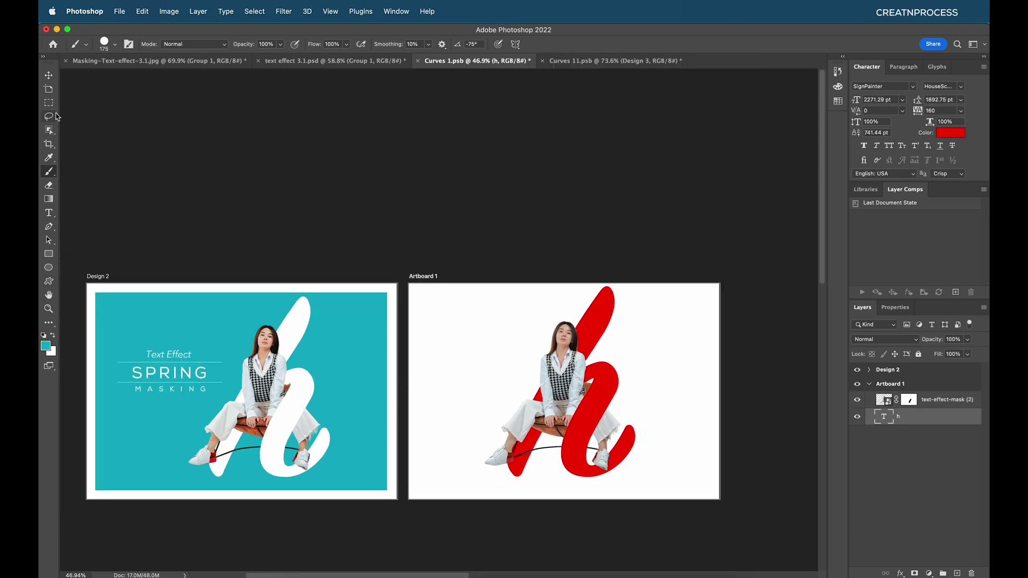
pyautogui.click(49, 255)
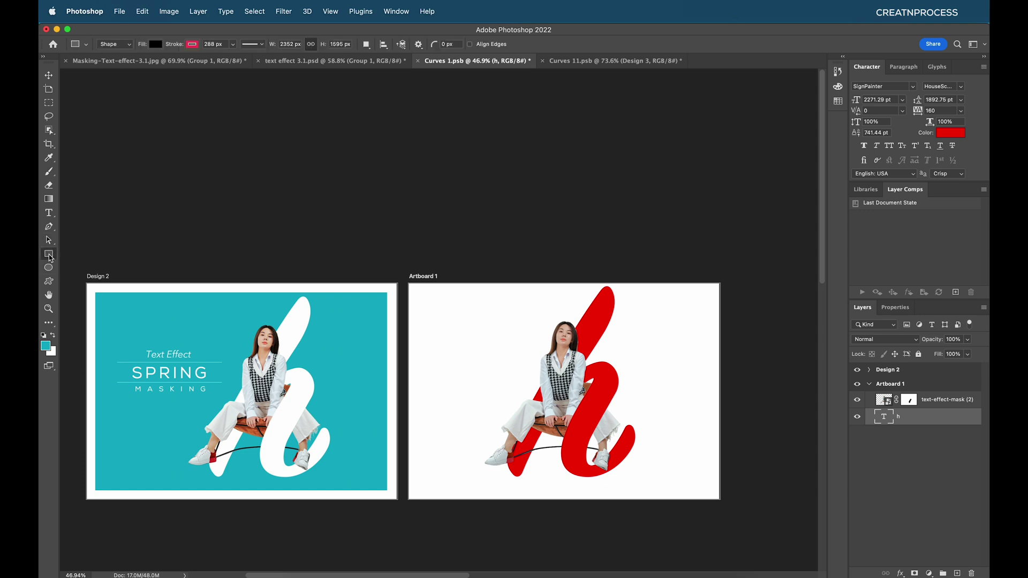
pyautogui.moveTo(417, 294)
pyautogui.mouseDown()
pyautogui.moveTo(564, 362)
pyautogui.moveTo(685, 456)
pyautogui.moveTo(711, 490)
pyautogui.mouseUp()
# - Fill the rectangle with teal #12afc6 sampled from Design 2's background and remove its stroke
pyautogui.click(154, 44)
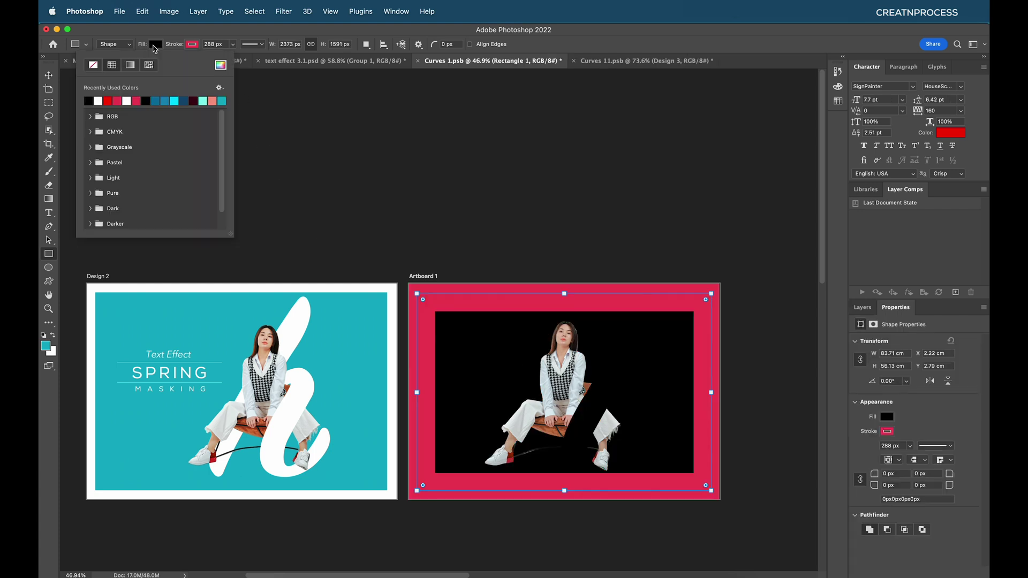
pyautogui.click(220, 65)
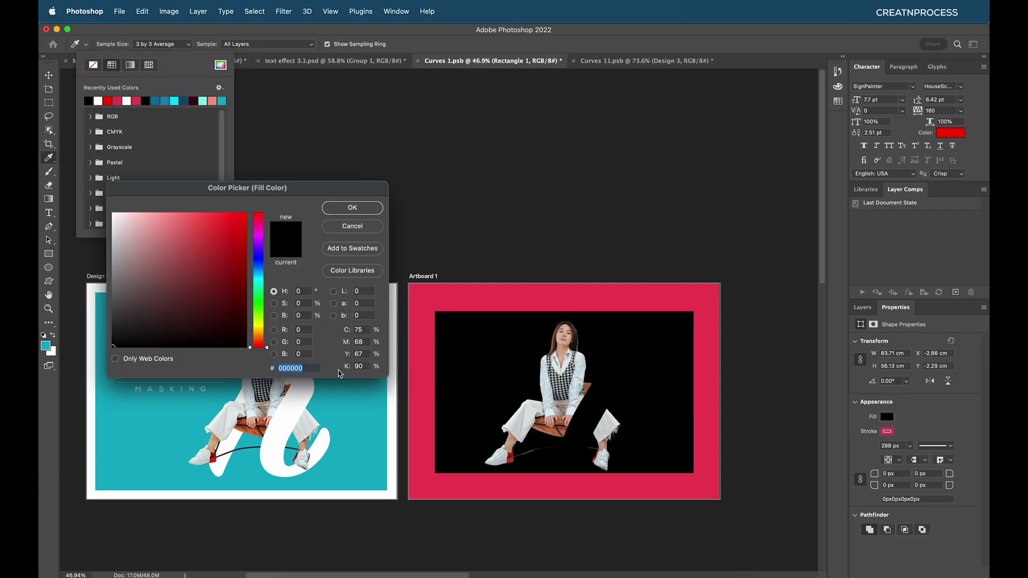
pyautogui.click(373, 407)
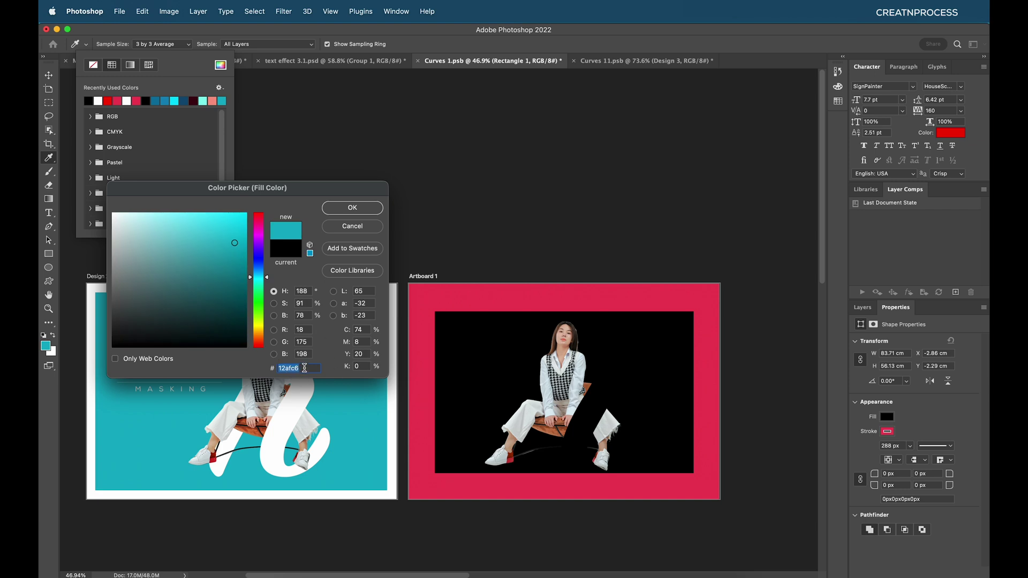
pyautogui.click(336, 213)
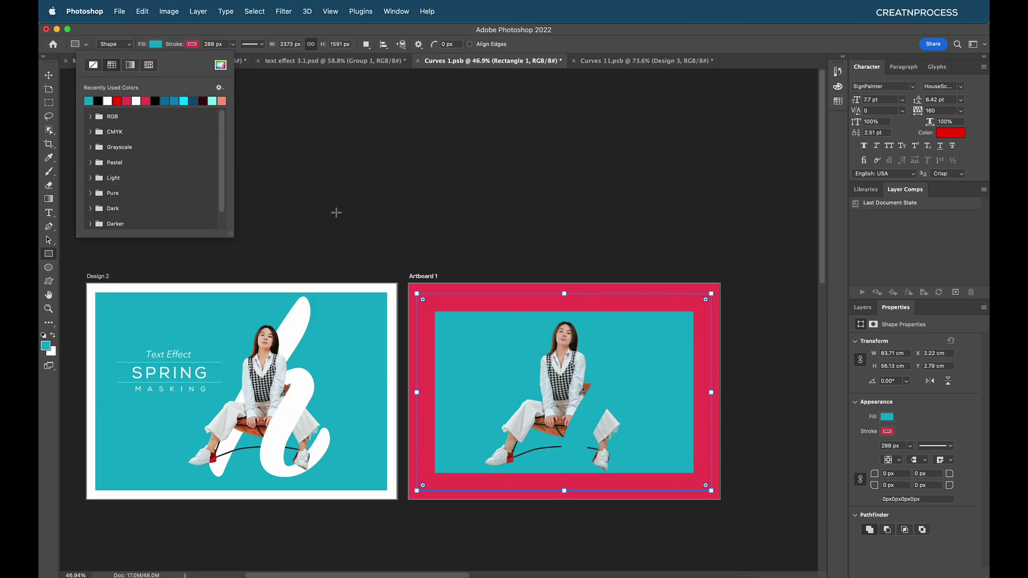
pyautogui.click(194, 45)
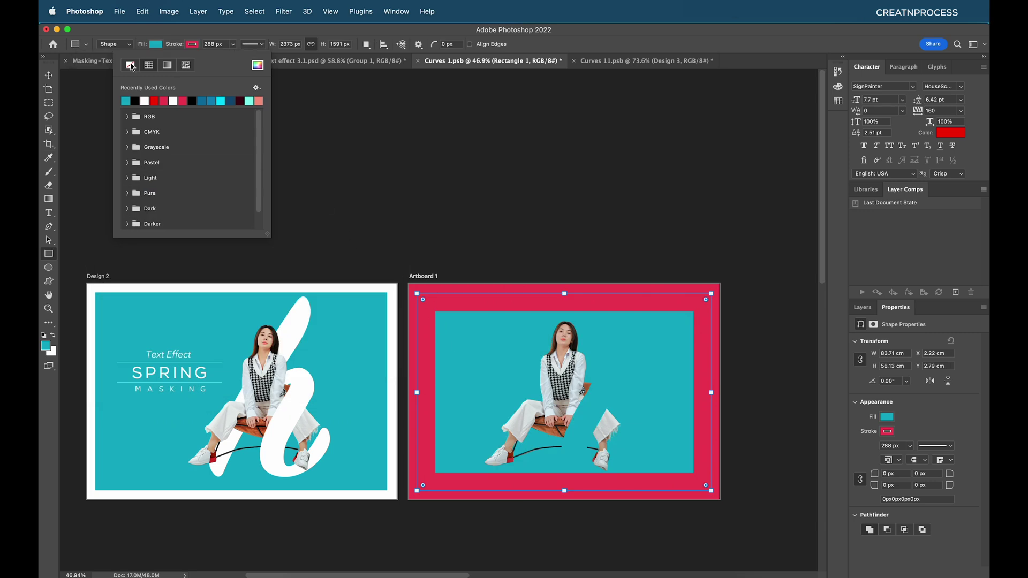
pyautogui.click(130, 65)
pyautogui.click(48, 75)
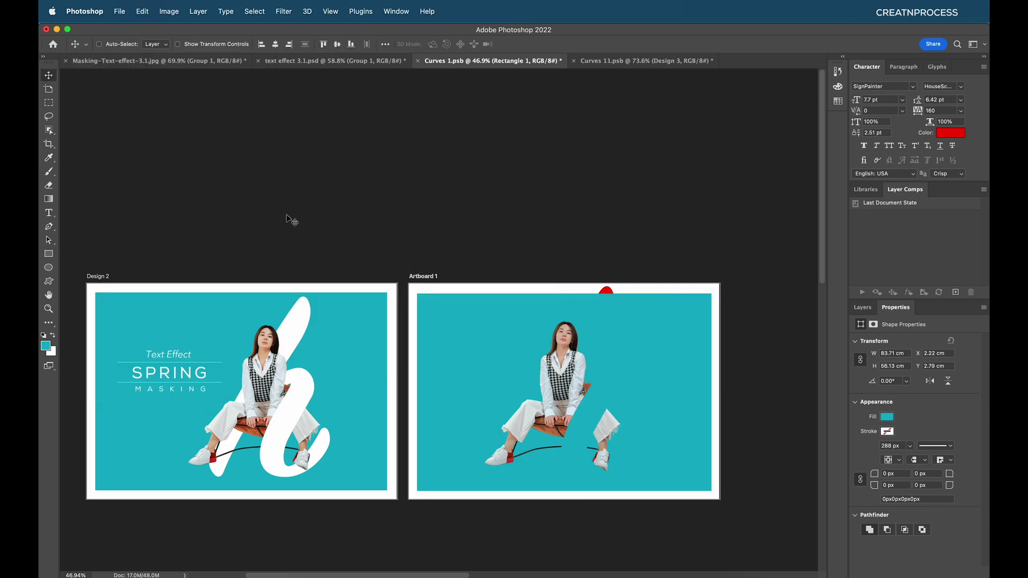
# - Move the Rectangle 1 layer beneath the h layer and set the letter h's colour to white (#ffffff)
pyautogui.click(862, 307)
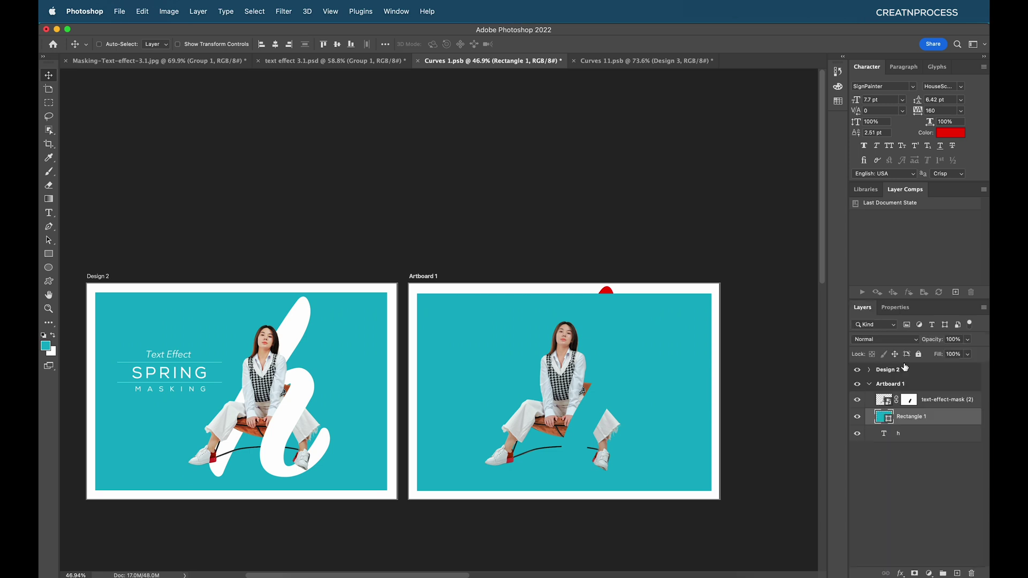
pyautogui.moveTo(926, 419); pyautogui.dragTo(928, 440)
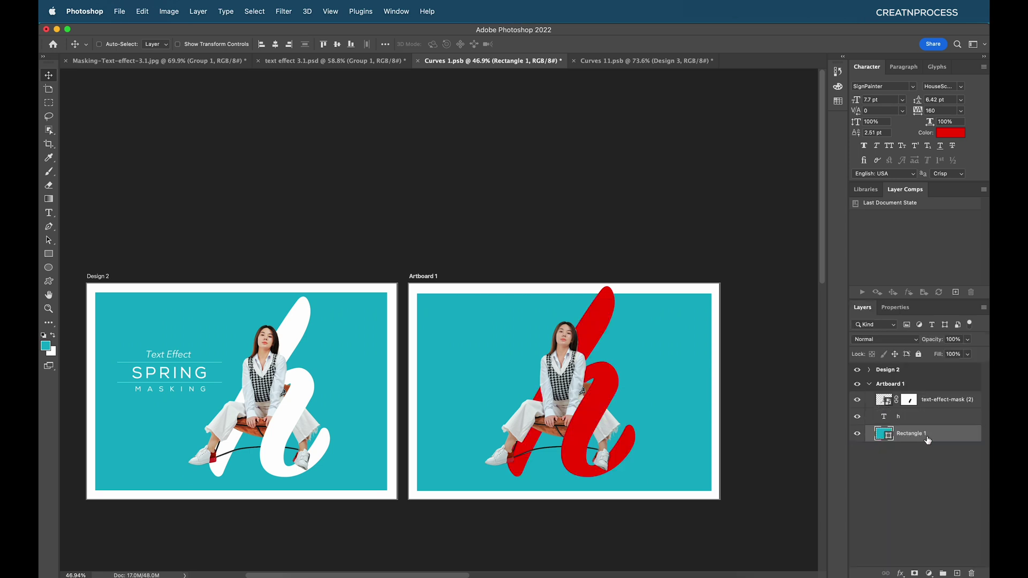
pyautogui.click(886, 418)
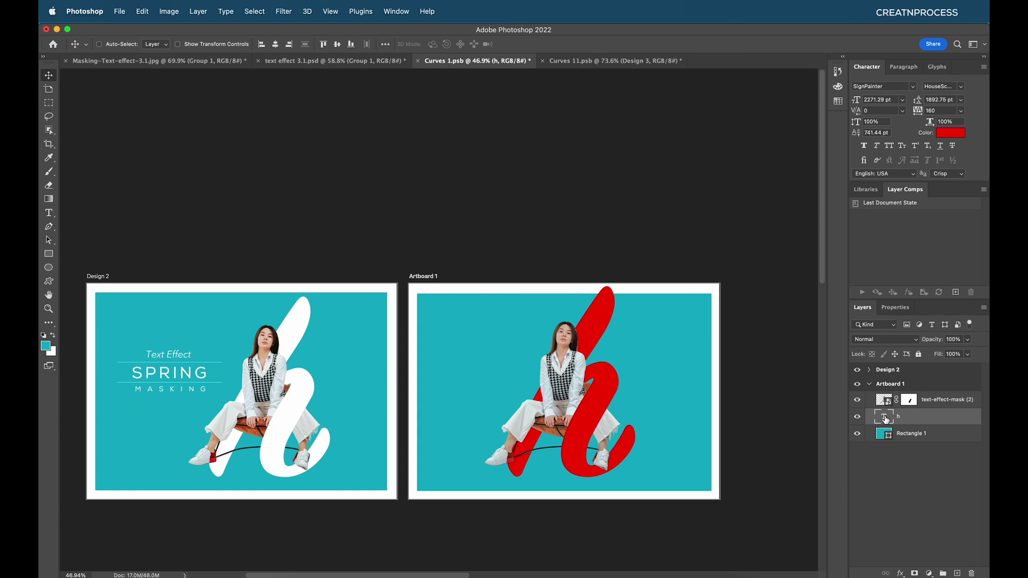
pyautogui.click(951, 133)
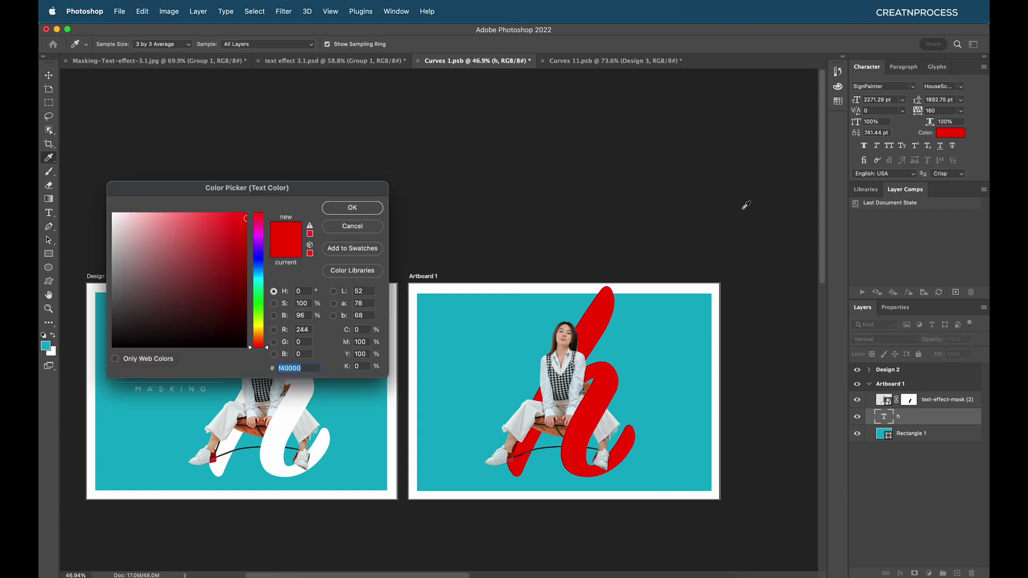
pyautogui.write('ffffff')
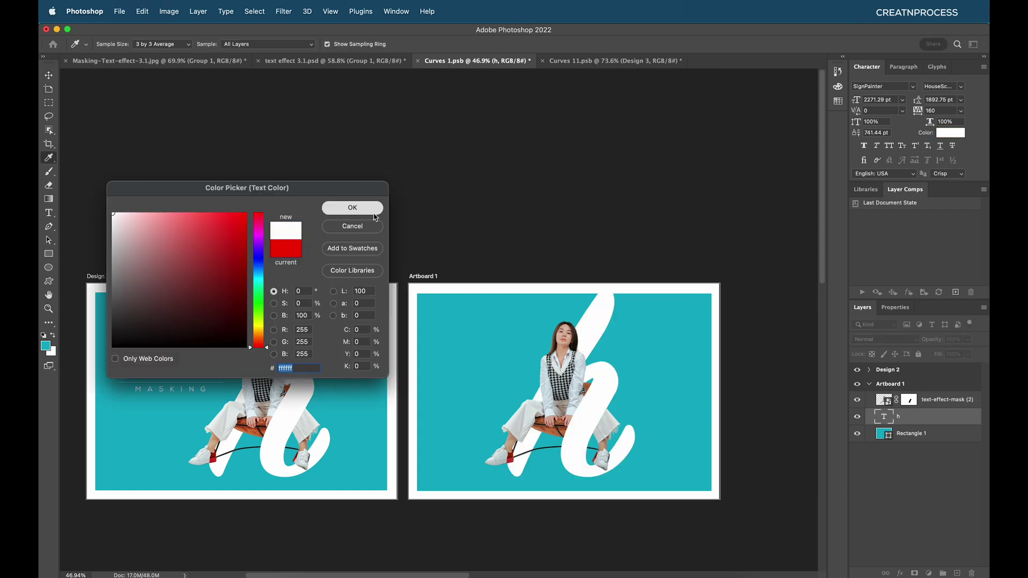
pyautogui.click(352, 208)
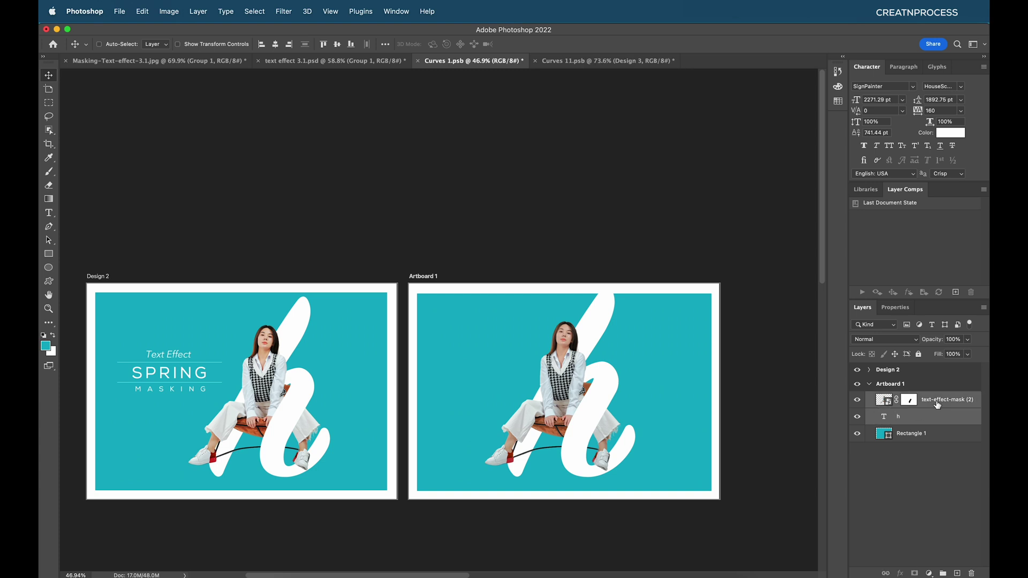
# - Scale the h and the woman down together to a text size of about 2179 pt and shift them toward Artboard 1's right side
pyautogui.press('super+t')
pyautogui.moveTo(559, 291); pyautogui.dragTo(559, 300)
pyautogui.moveTo(561, 340); pyautogui.dragTo(604, 362)
pyautogui.press('Return')
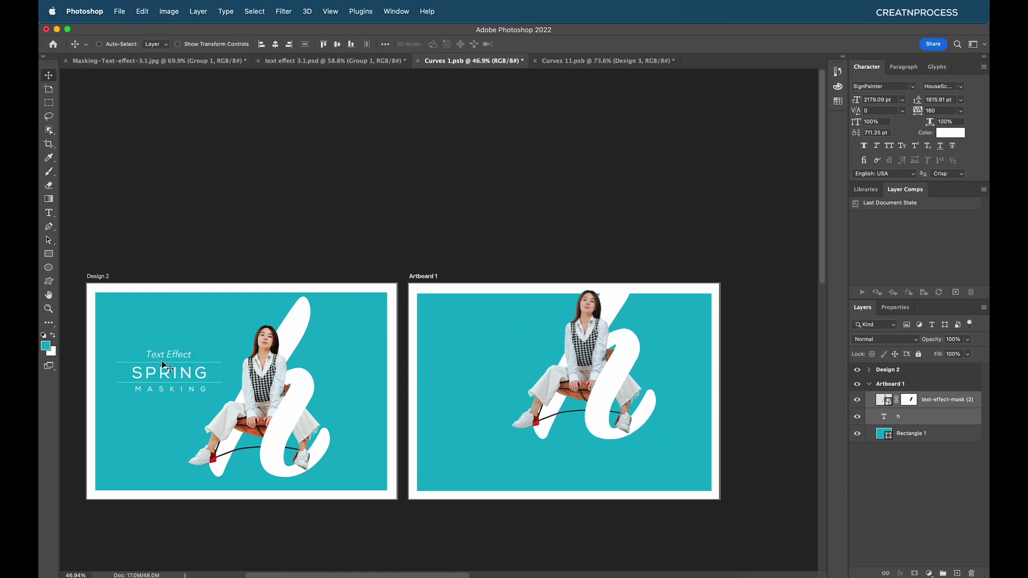
# - Copy Design 2's Text Effect, SPRING and MASKING texts with both lines onto Artboard 1, beside the woman
pyautogui.click(869, 369)
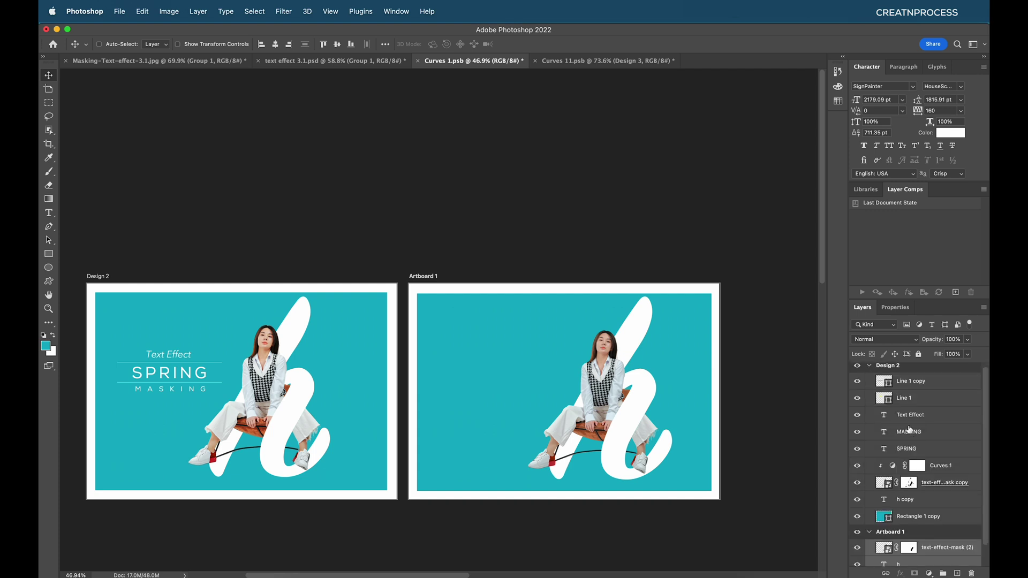
pyautogui.click(915, 382)
pyautogui.keyDown('shift'); pyautogui.click(925, 448); pyautogui.keyUp('shift')
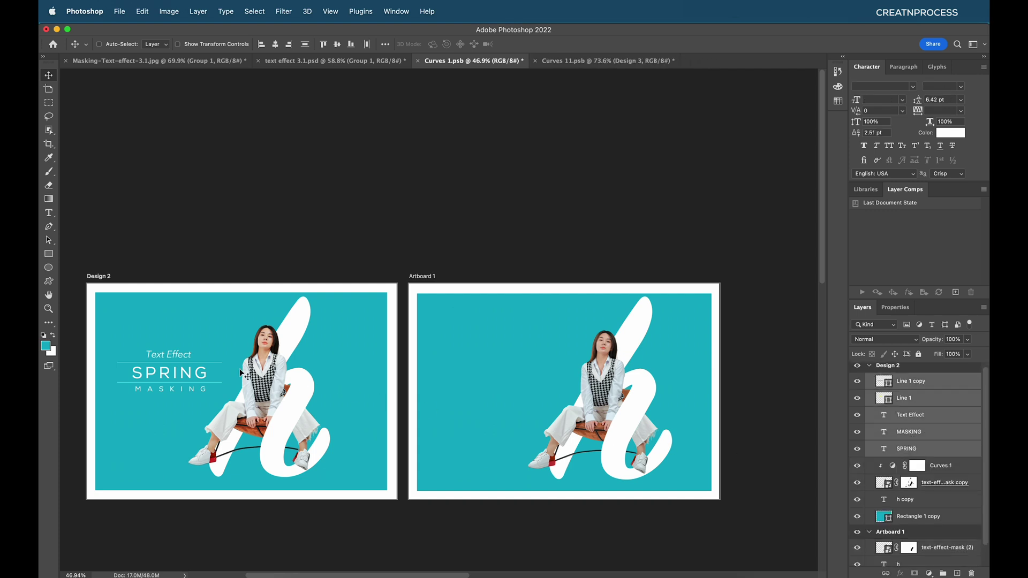
pyautogui.moveTo(179, 374); pyautogui.dragTo(503, 391)
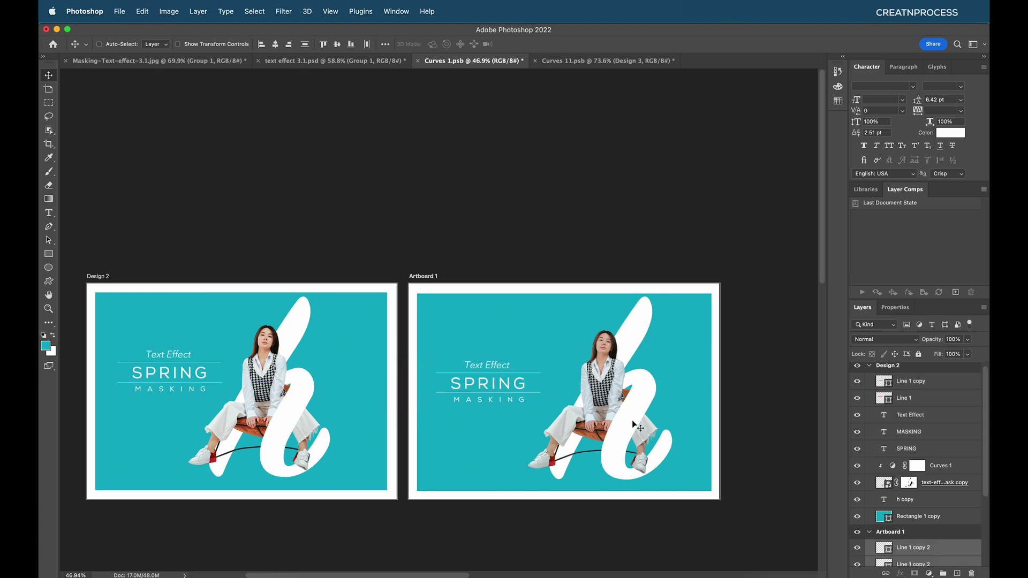
# - Check the masked h up close on Artboard 1 and add a Curves adjustment layer for text-effect-mask (2)
pyautogui.scroll(5, 637, 425)
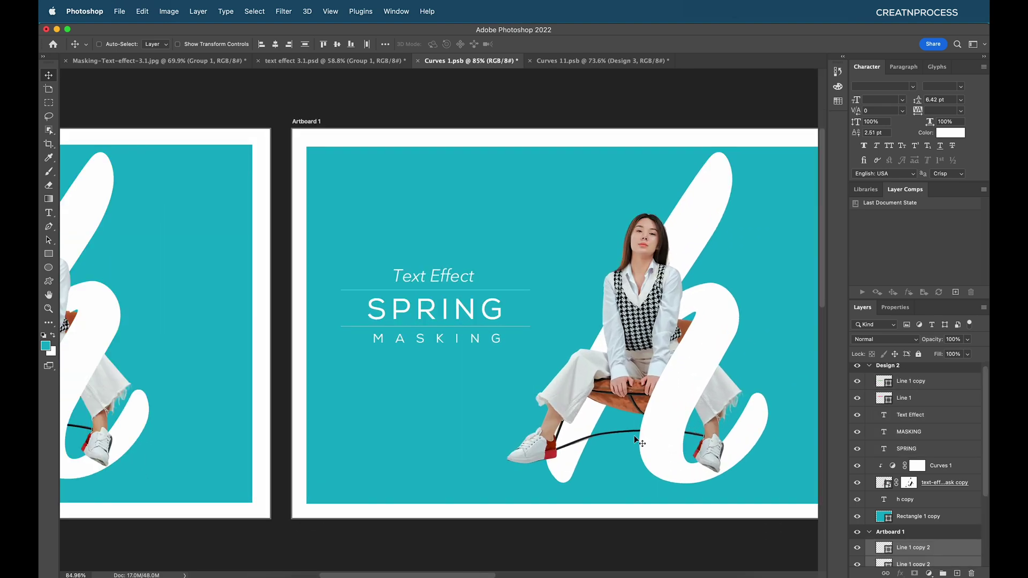
pyautogui.scroll(5, 637, 442)
pyautogui.moveTo(620, 425); pyautogui.dragTo(599, 340)
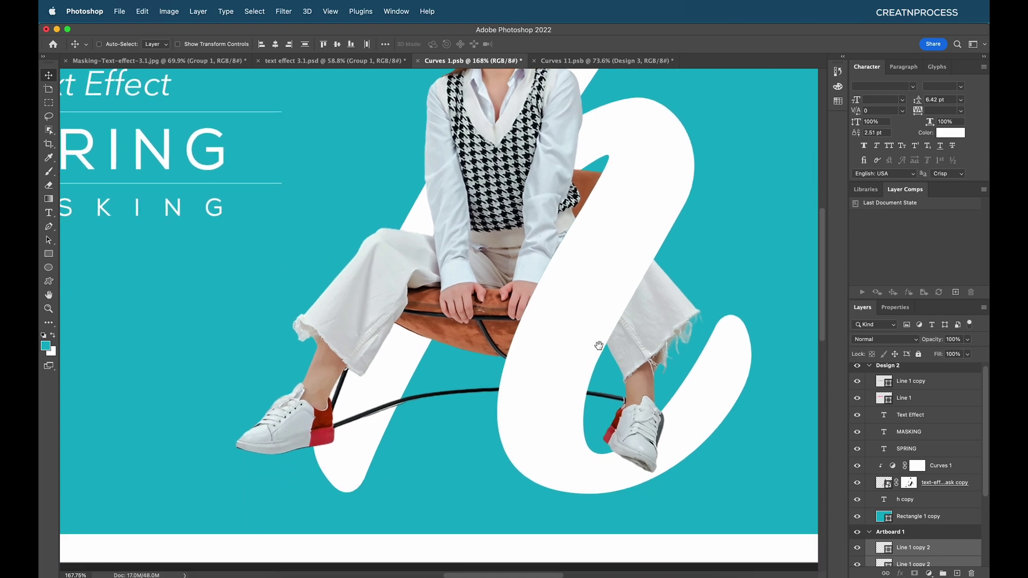
pyautogui.scroll(-2, 578, 421)
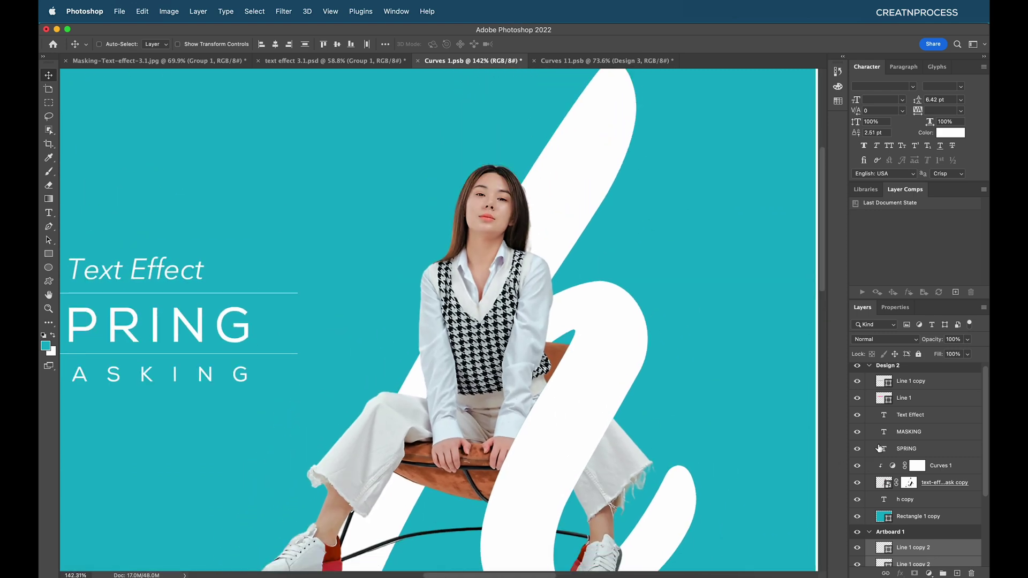
pyautogui.scroll(1, 888, 455)
pyautogui.click(869, 369)
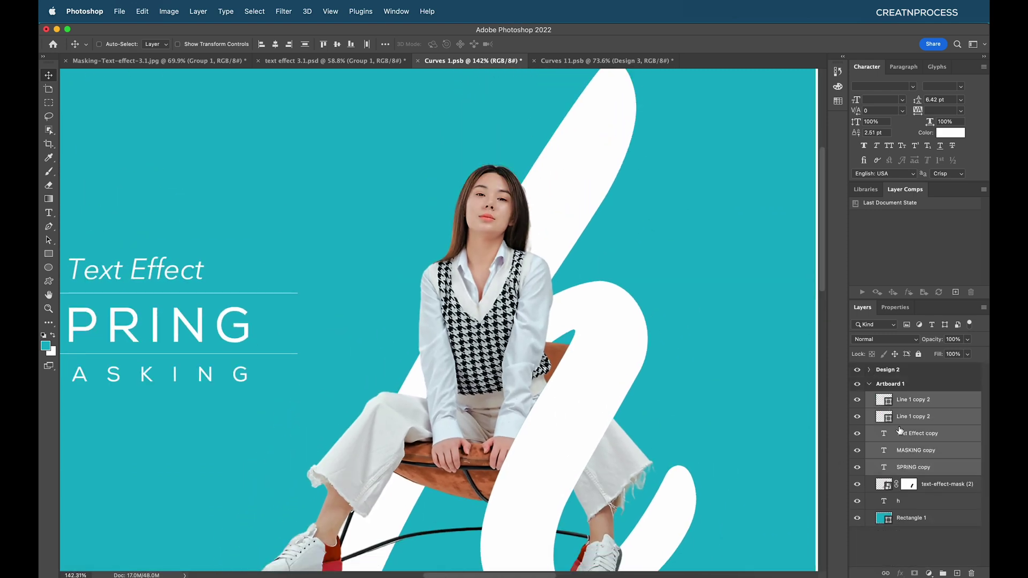
pyautogui.click(947, 487)
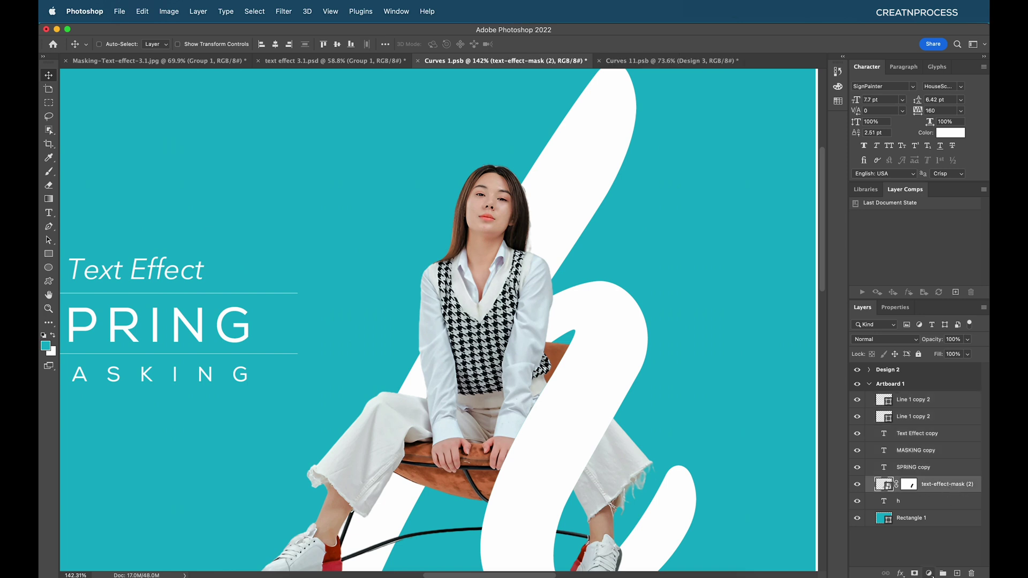
pyautogui.rightClick(911, 469)
pyautogui.press('Escape')
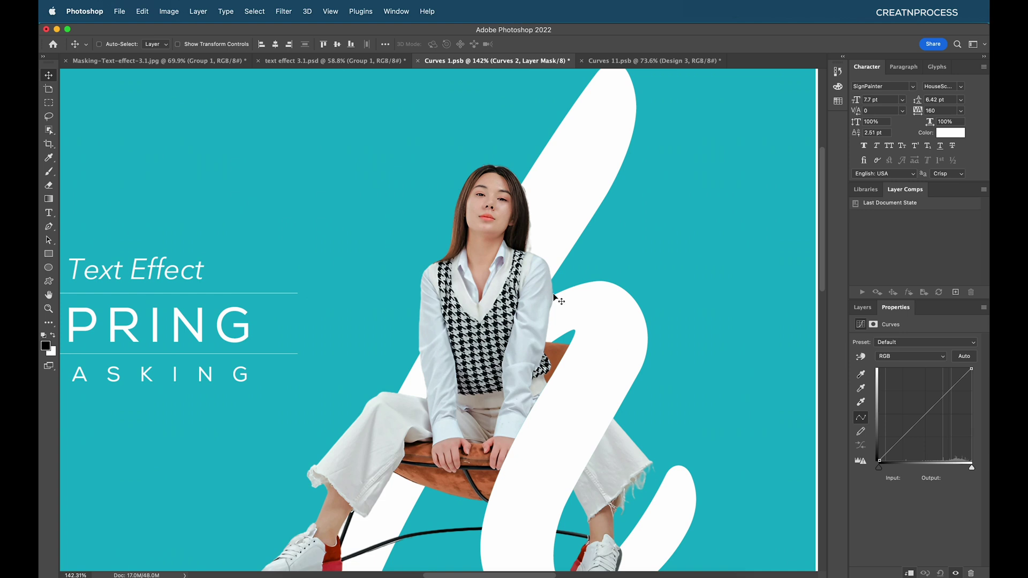
# - Shape a slight S-curve by lowering the shadows and adding an upper point at input 179, output 180, and compare both designs
pyautogui.moveTo(916, 423); pyautogui.dragTo(906, 439)
pyautogui.click(943, 395)
pyautogui.scroll(-6, 711, 377)
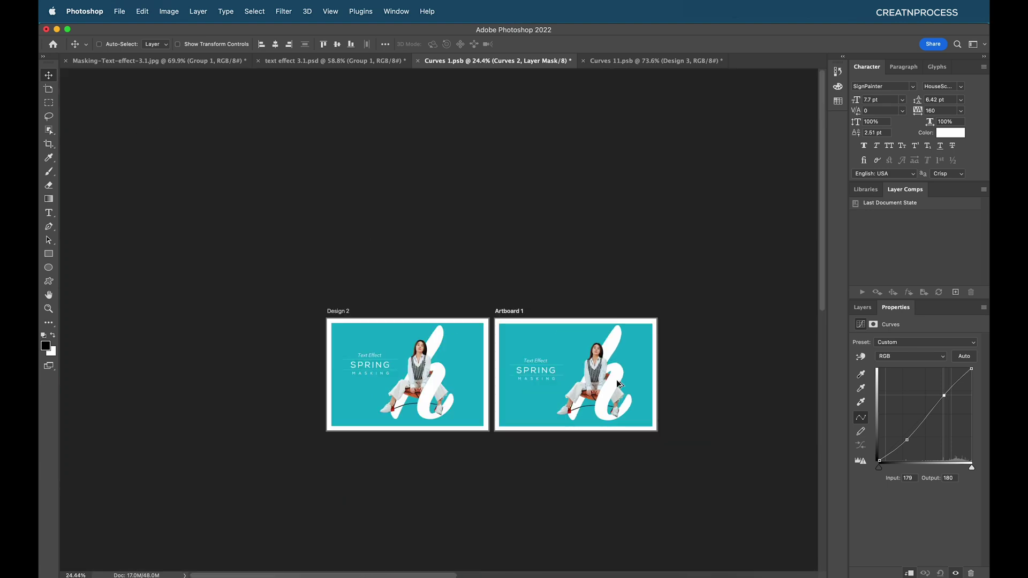
pyautogui.scroll(2, 597, 382)
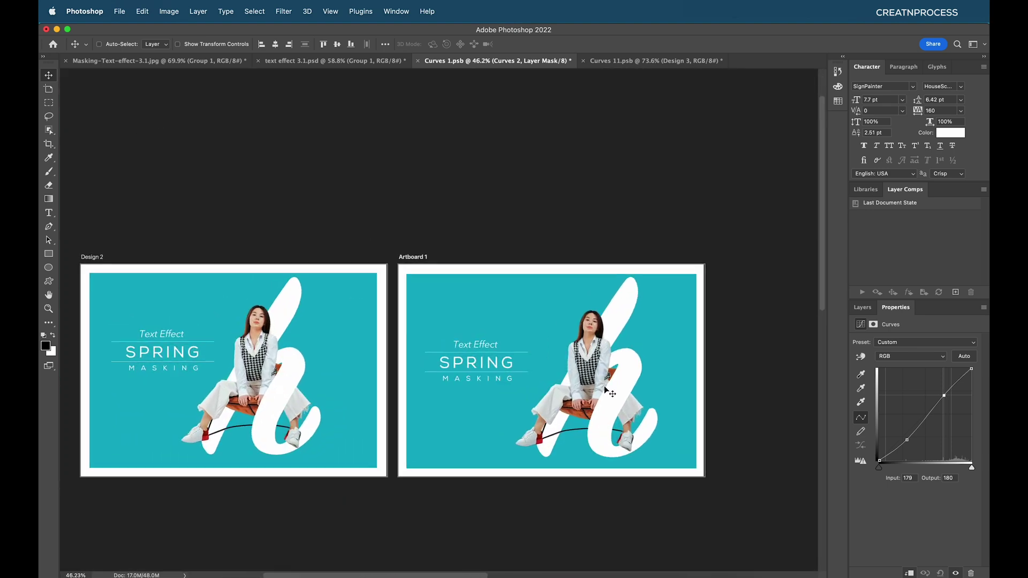
pyautogui.hscroll(-3, 399, 314)
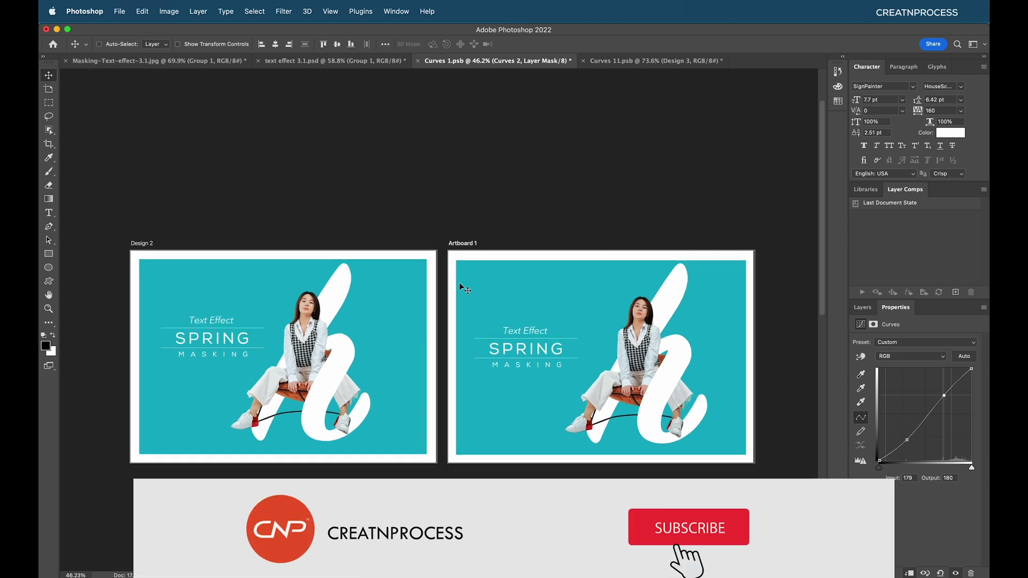
# - Switch to the Curves 11.psb document and add a new blank artboard of the same size to the right of Design 3
pyautogui.click(618, 61)
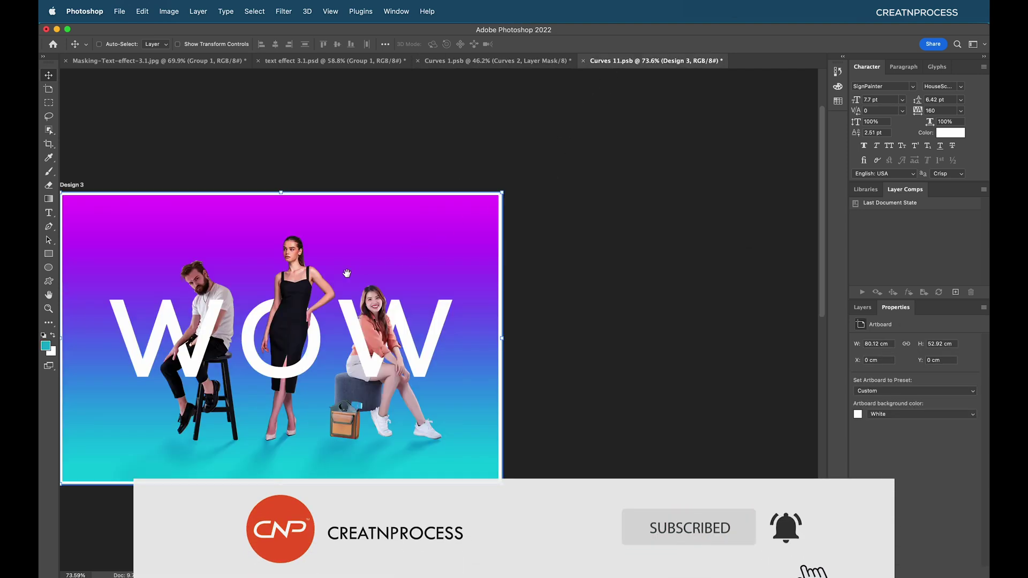
pyautogui.hscroll(-3, 368, 264)
pyautogui.scroll(-2, 431, 265)
pyautogui.scroll(2, 431, 265)
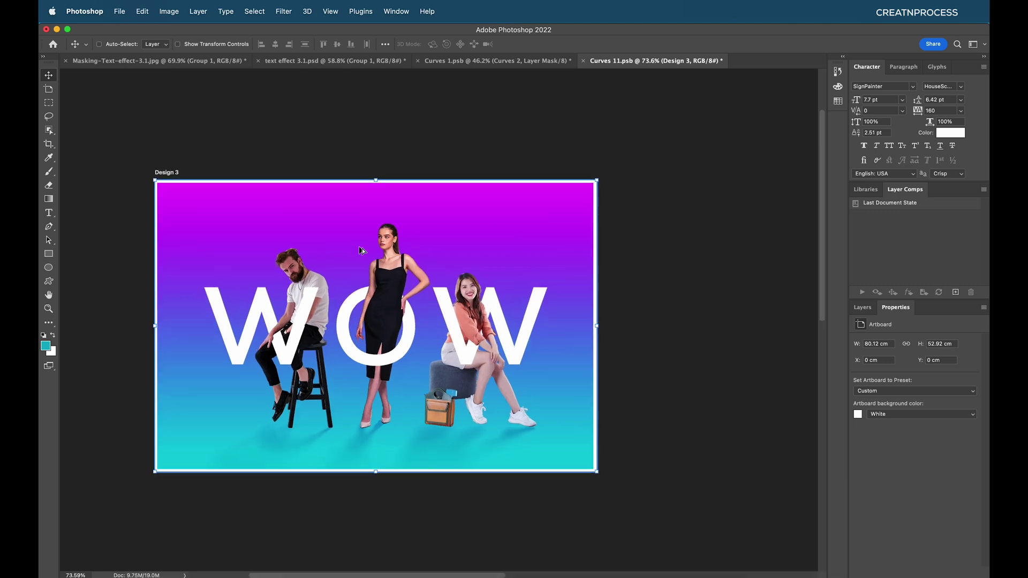
pyautogui.click(49, 89)
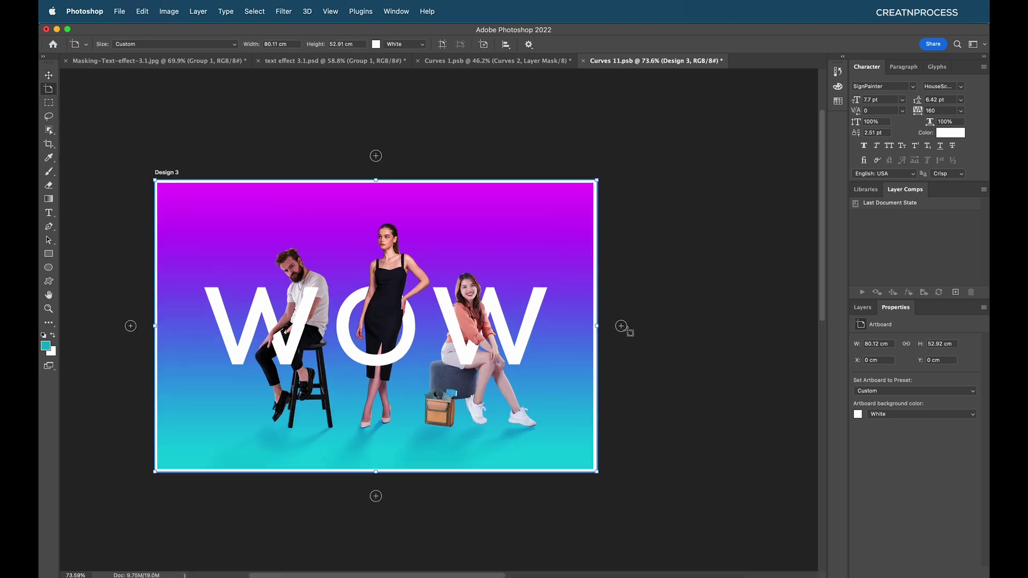
pyautogui.click(620, 325)
pyautogui.scroll(-3, 474, 303)
pyautogui.hscroll(-4, 473, 284)
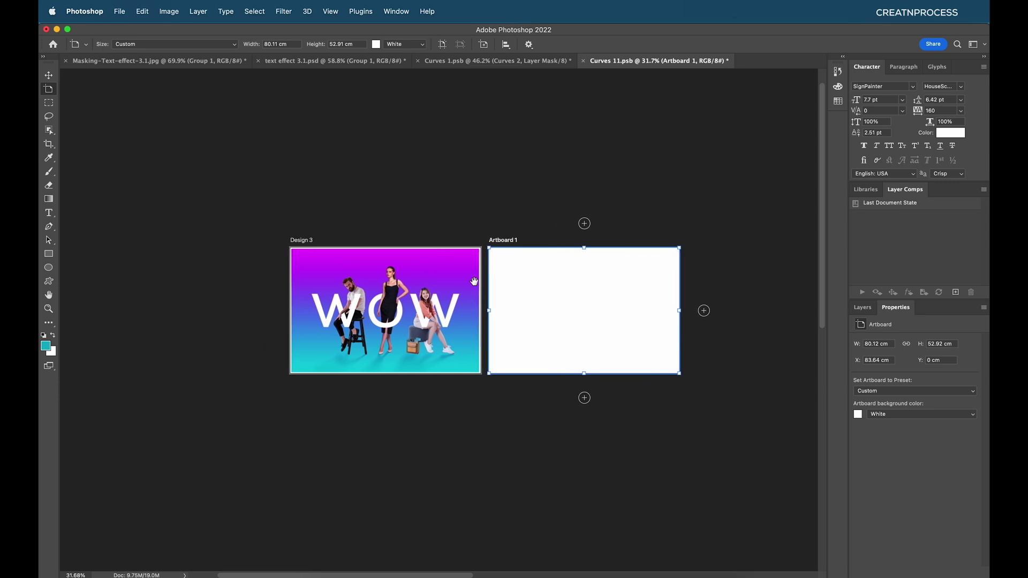
pyautogui.scroll(3, 473, 284)
pyautogui.scroll(-1, 493, 298)
pyautogui.hscroll(4, 494, 299)
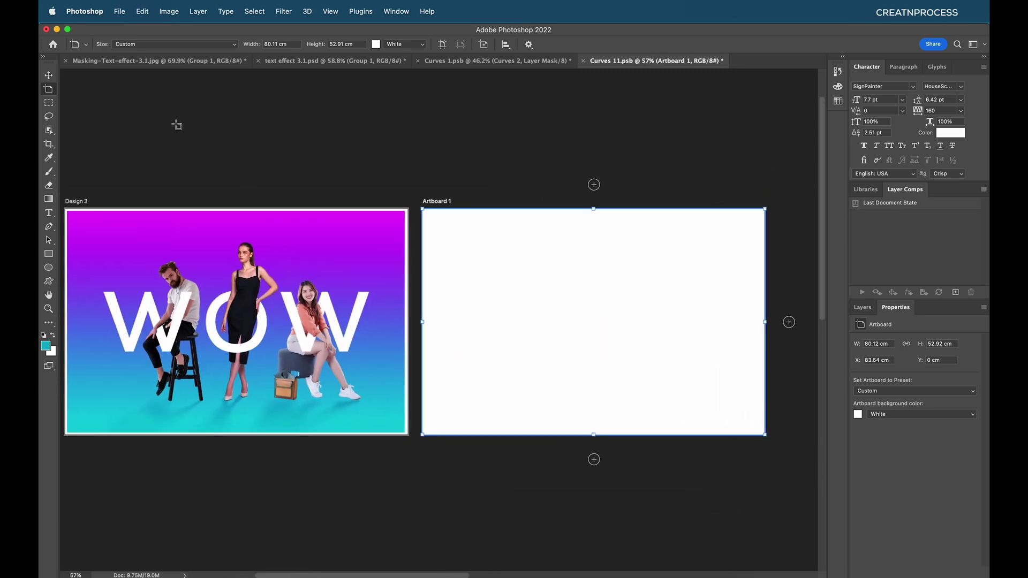
# - Place the image of the standing woman in the black dress from the Downloads folder onto Artboard 1
pyautogui.click(49, 75)
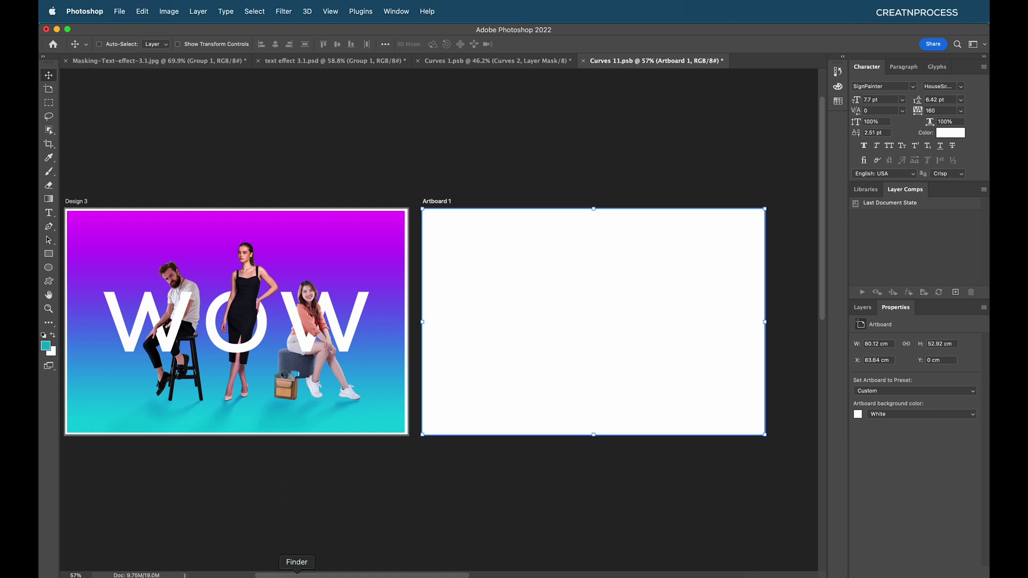
pyautogui.click(298, 574)
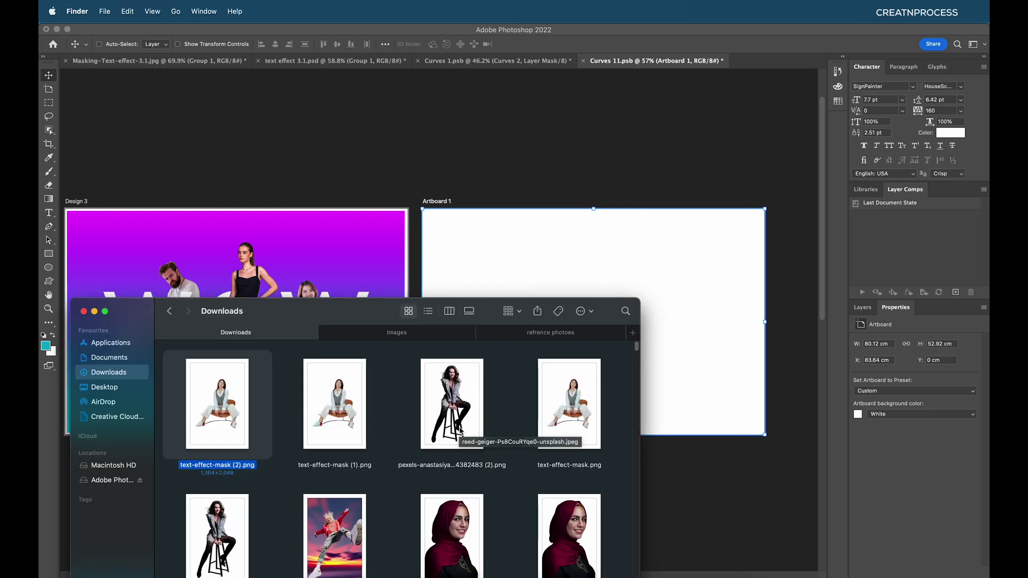
pyautogui.scroll(-5, 454, 433)
pyautogui.scroll(-8, 391, 466)
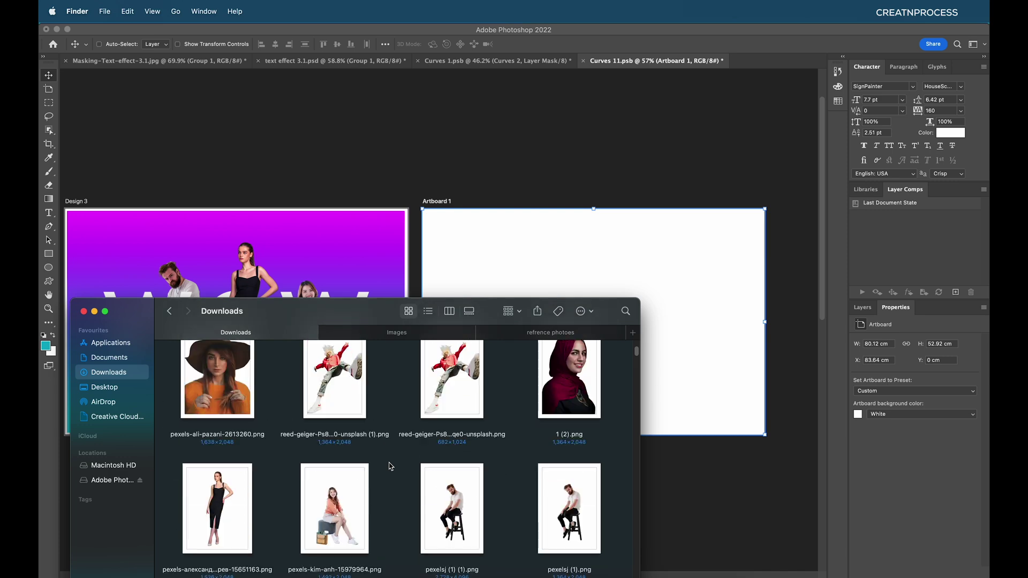
pyautogui.moveTo(217, 460); pyautogui.dragTo(574, 289)
pyautogui.press('Return')
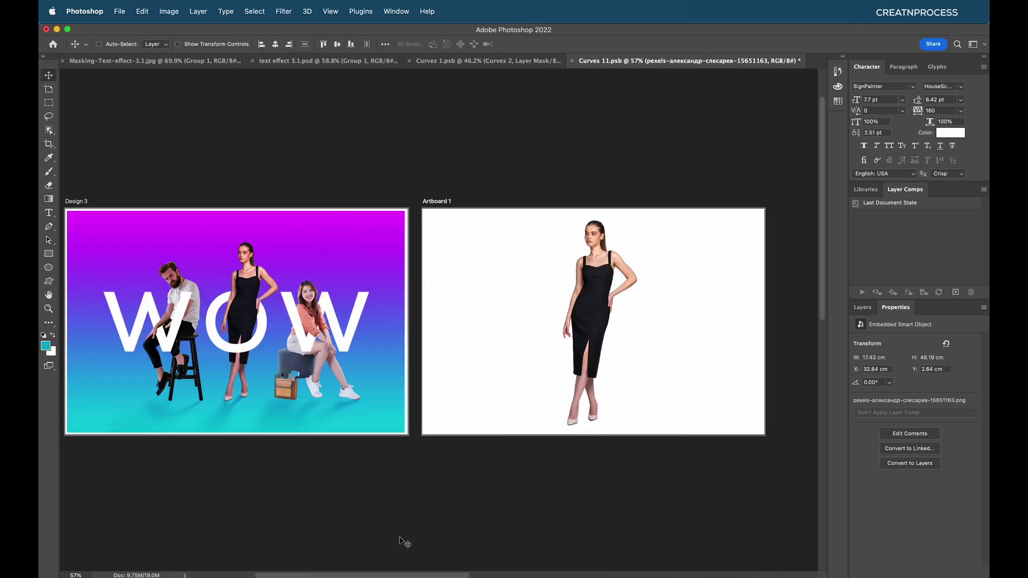
# - Place the cut-out images of the woman seated on the ottoman and the man on the stool from Downloads onto Artboard 1
pyautogui.click(290, 575)
pyautogui.scroll(-1, 334, 455)
pyautogui.moveTo(334, 434); pyautogui.dragTo(618, 268)
pyautogui.press('Return')
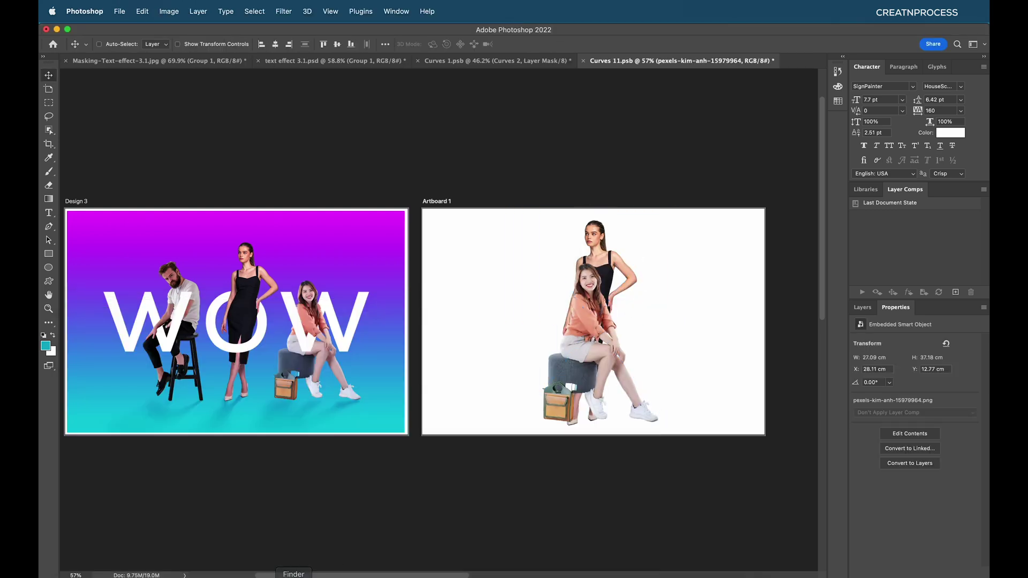
pyautogui.click(293, 575)
pyautogui.moveTo(444, 451); pyautogui.dragTo(605, 311)
pyautogui.press('Return')
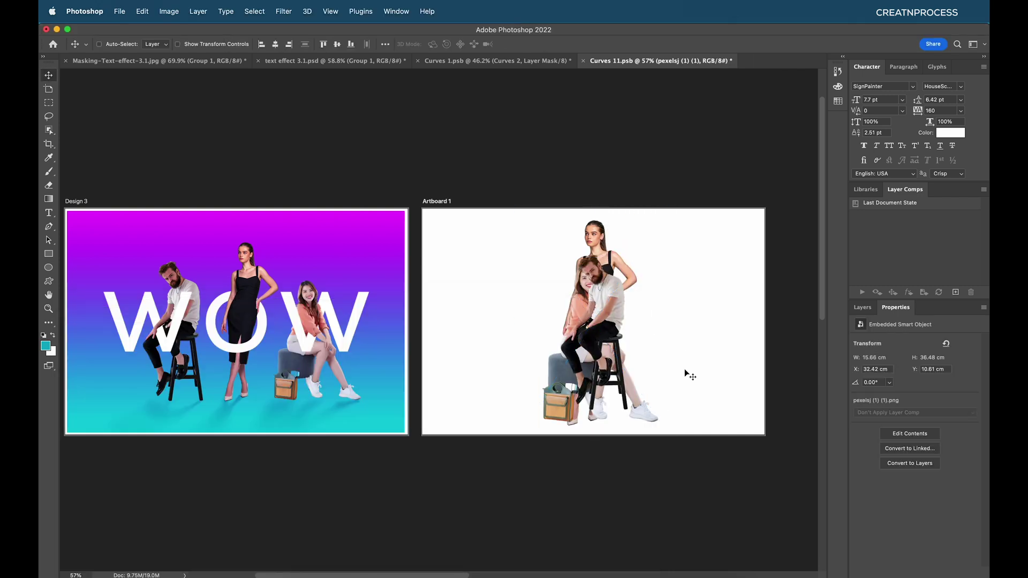
# - Reorder the layers so that Artboard 1 sits below Design 3, and expand Artboard 1's contents
pyautogui.click(861, 308)
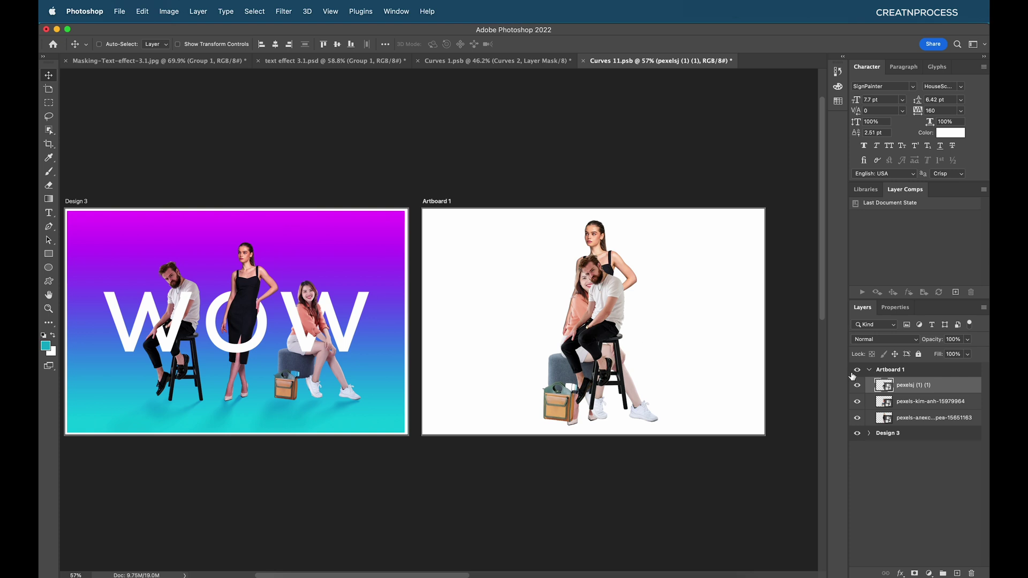
pyautogui.click(869, 370)
pyautogui.moveTo(895, 371); pyautogui.dragTo(898, 395)
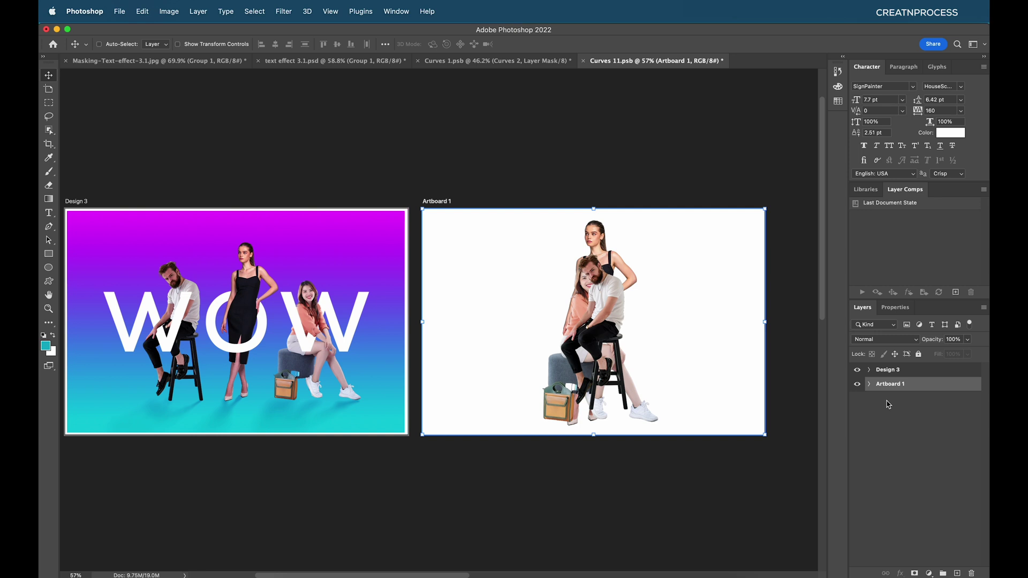
pyautogui.click(868, 384)
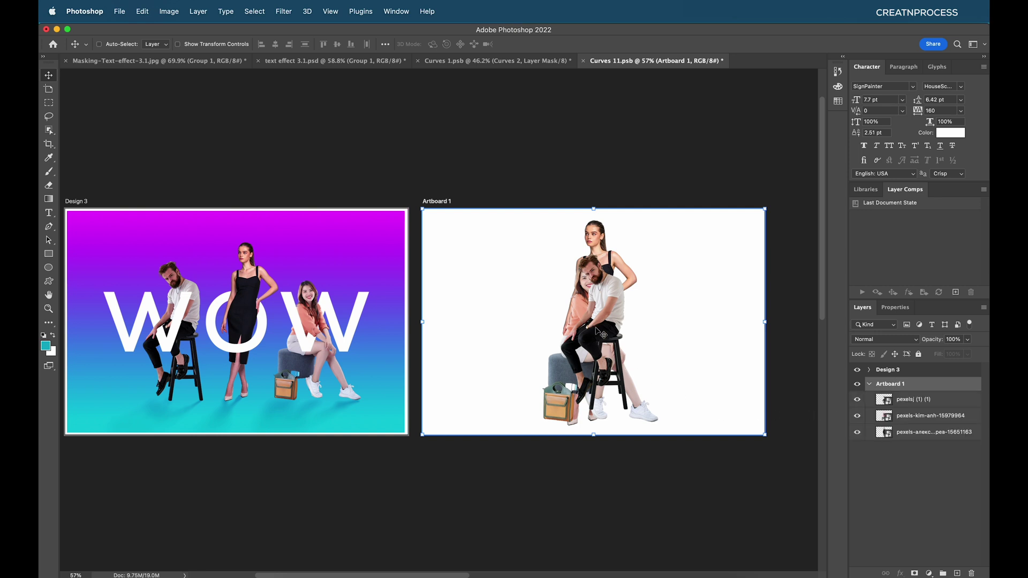
# - Spread the figures on Artboard 1, with the seated man to the left of the standing woman and the seated woman to her right
pyautogui.press('z')
pyautogui.click(49, 75)
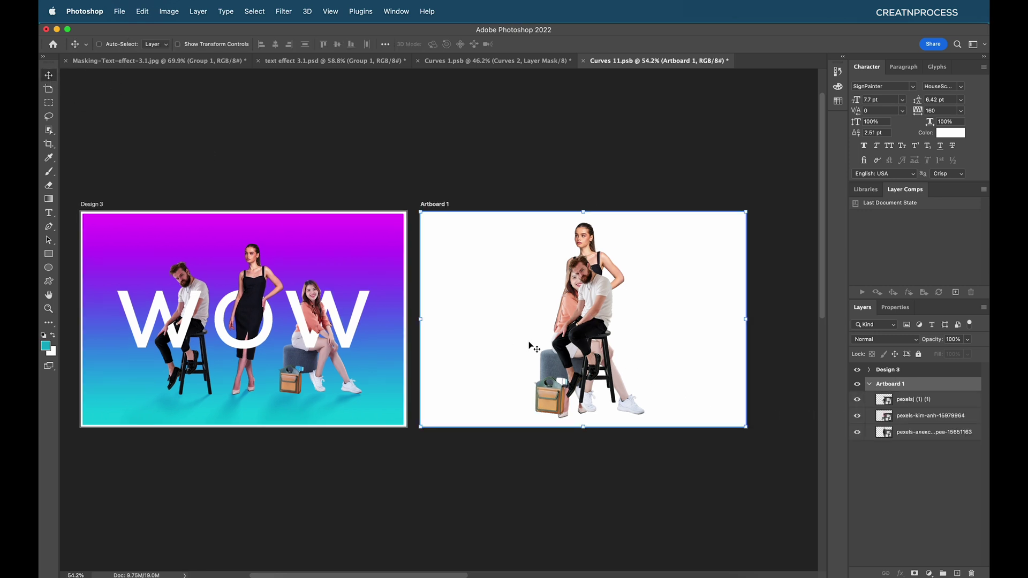
pyautogui.click(916, 400)
pyautogui.moveTo(605, 343); pyautogui.dragTo(520, 353)
pyautogui.moveTo(571, 327); pyautogui.dragTo(518, 330)
pyautogui.click(99, 44)
pyautogui.moveTo(581, 338); pyautogui.dragTo(661, 336)
# - Scale down the standing woman and shift her slightly left, closer to the seated man
pyautogui.click(592, 322)
pyautogui.press('super+t')
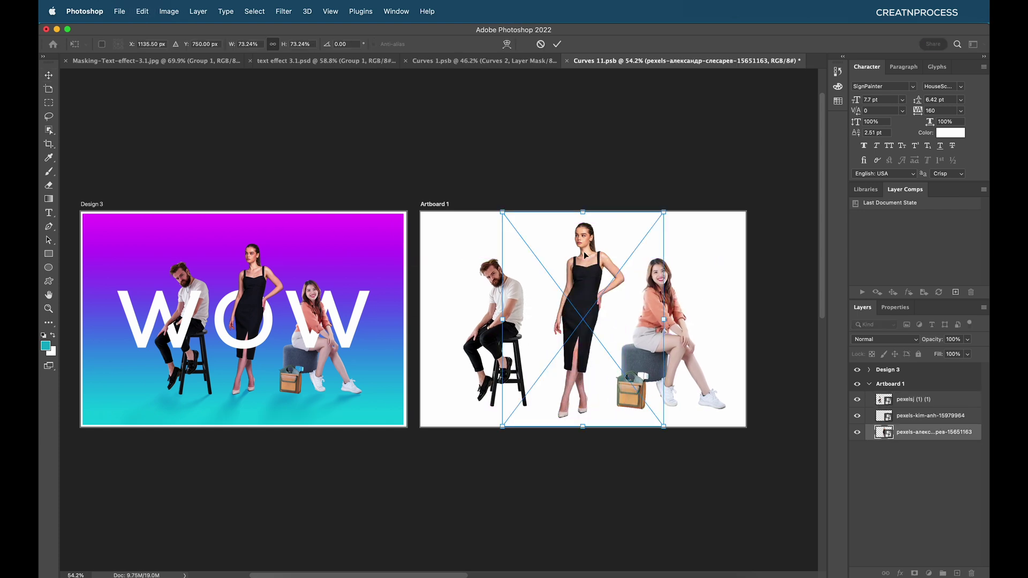
pyautogui.moveTo(586, 215); pyautogui.dragTo(586, 234)
pyautogui.moveTo(583, 313); pyautogui.dragTo(562, 318)
pyautogui.press('Return')
# - Move the seated woman closer to the standing woman and scale her down, and fine-tune the seated man's size to 36.19%
pyautogui.moveTo(657, 340); pyautogui.dragTo(631, 339)
pyautogui.press('super+t')
pyautogui.moveTo(718, 203); pyautogui.dragTo(700, 230)
pyautogui.press('Return')
pyautogui.click(508, 321)
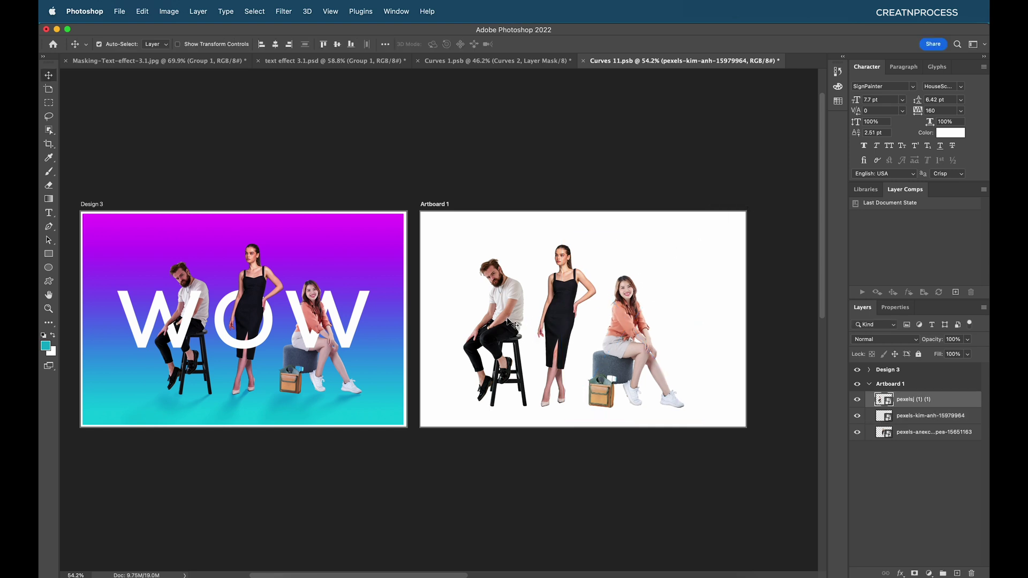
pyautogui.press('super+t')
pyautogui.click(498, 216)
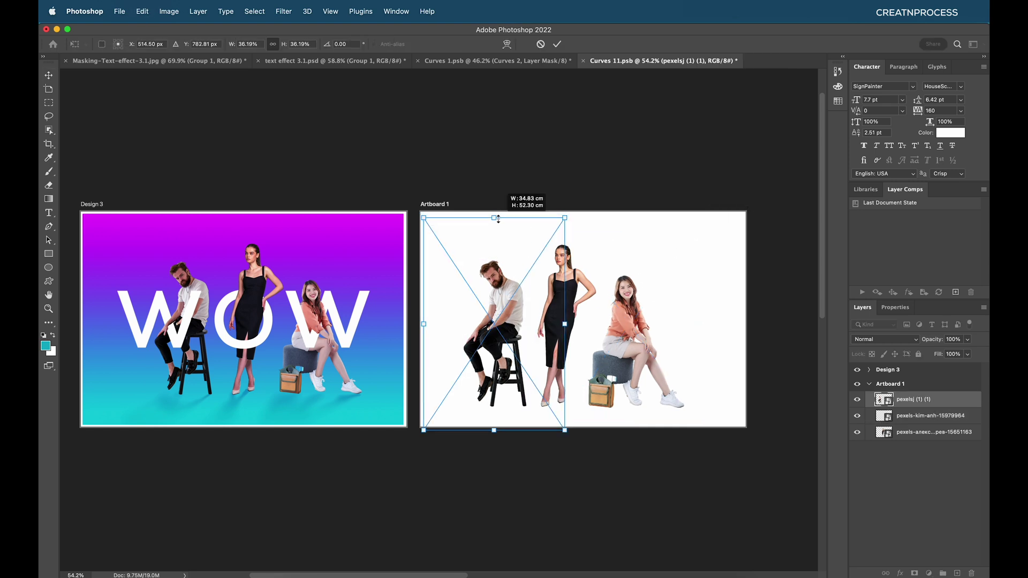
pyautogui.press('Return')
# - Select all three figures, move them together to the middle of Artboard 1 and scale them to about 97%
pyautogui.keyDown('shift'); pyautogui.click(906, 438); pyautogui.keyUp('shift')
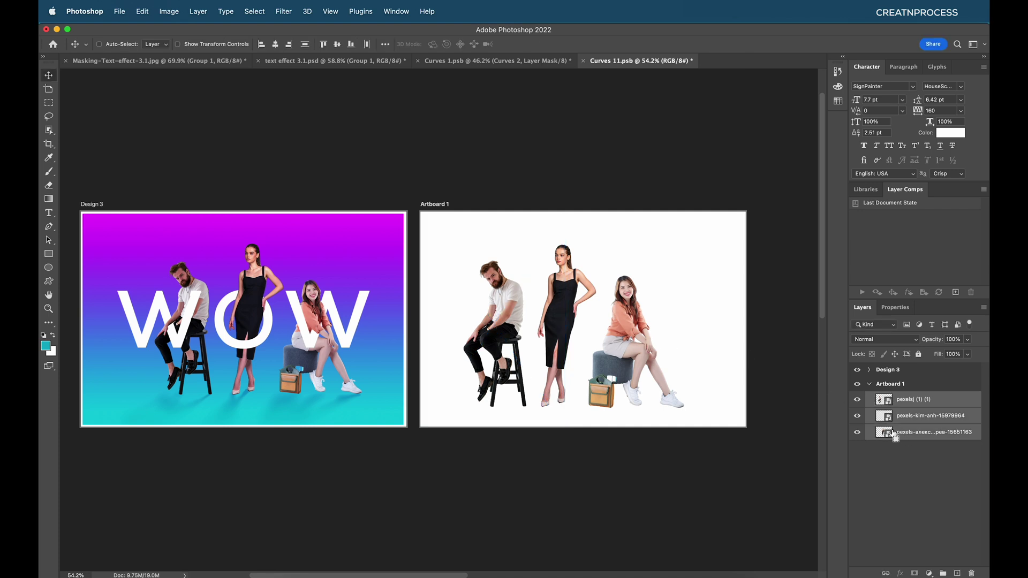
pyautogui.press('super+t')
pyautogui.moveTo(561, 302); pyautogui.dragTo(594, 275)
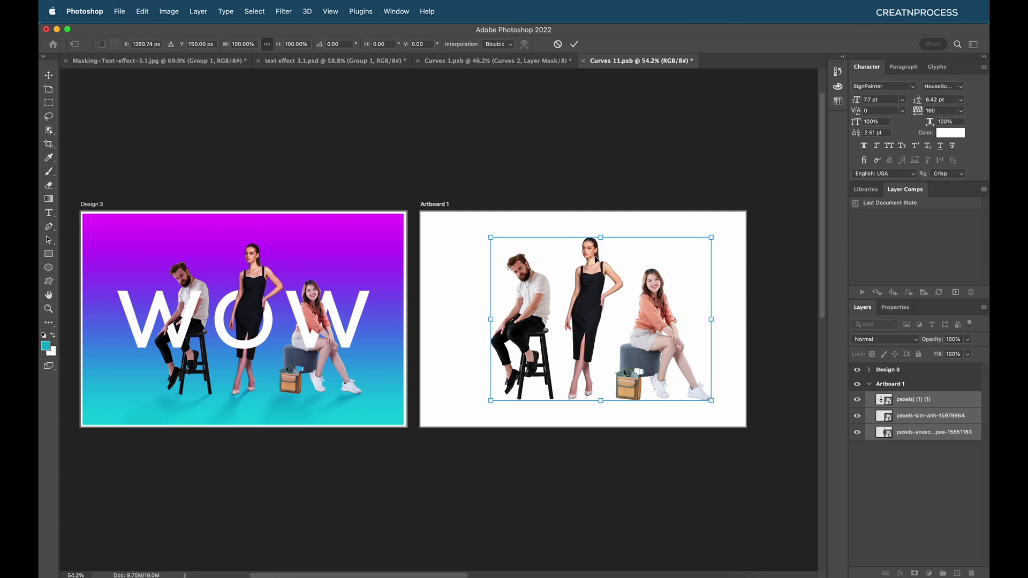
pyautogui.moveTo(600, 240); pyautogui.dragTo(600, 244)
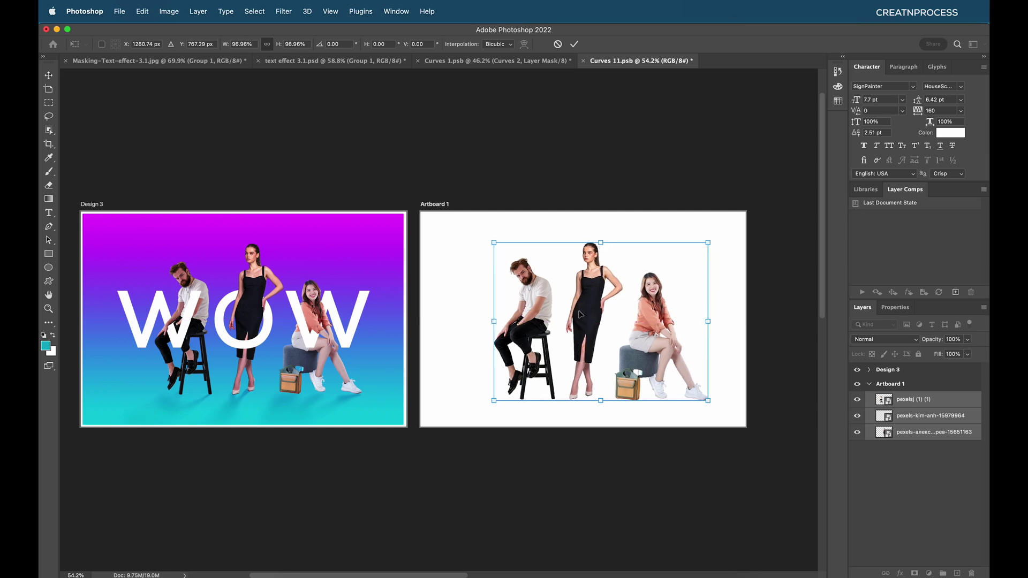
pyautogui.press('Return')
# - Widen the spacing by moving the seated man left and the seated woman slightly right of the standing woman
pyautogui.moveTo(534, 364); pyautogui.dragTo(524, 325)
pyautogui.click(545, 333)
pyautogui.moveTo(634, 350); pyautogui.dragTo(642, 350)
pyautogui.moveTo(537, 317); pyautogui.dragTo(533, 323)
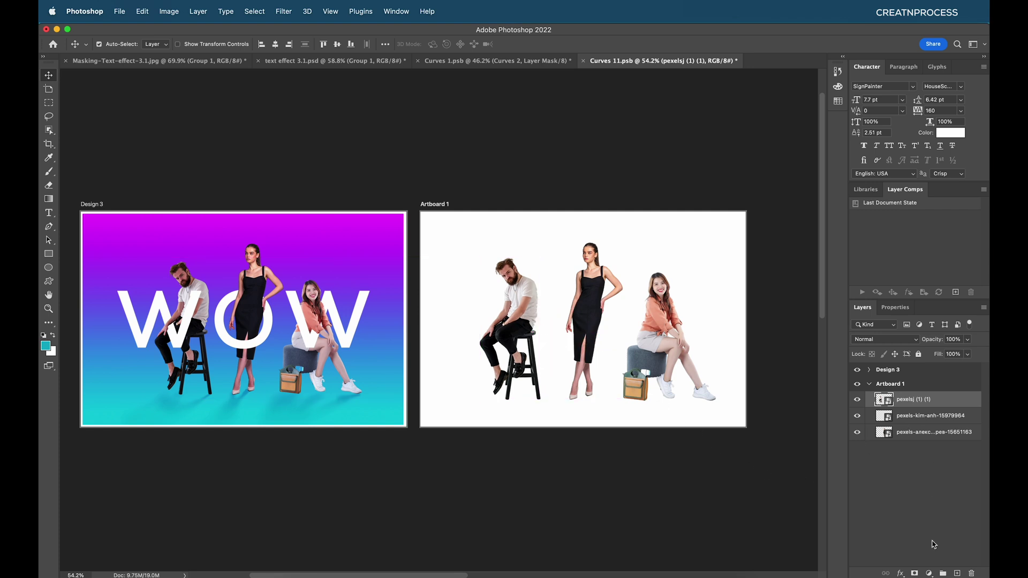
# - Add the text WOW on Artboard 1 and scale it up to about 801 pt so it spans the three figures
pyautogui.press('t')
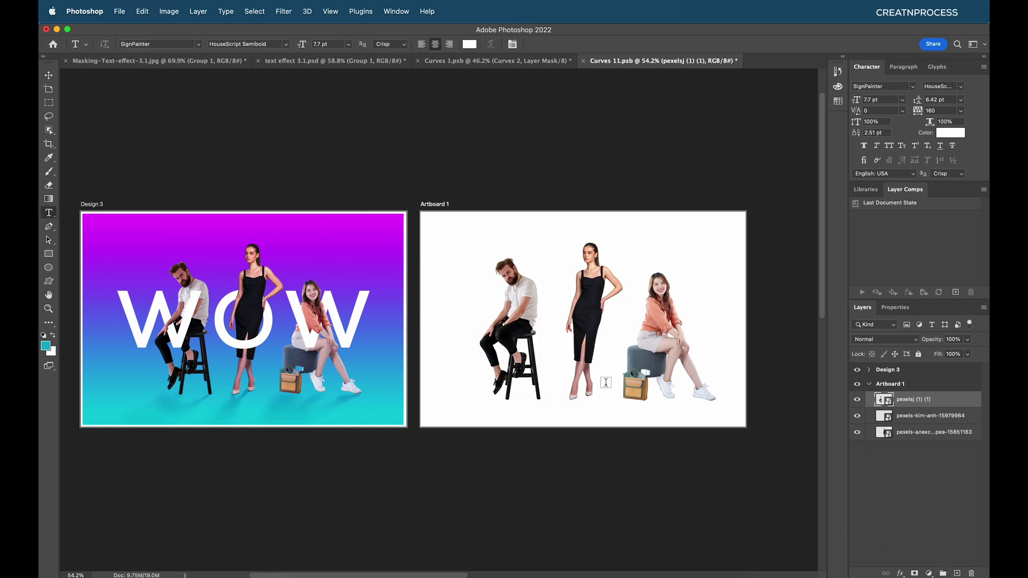
pyautogui.click(457, 259)
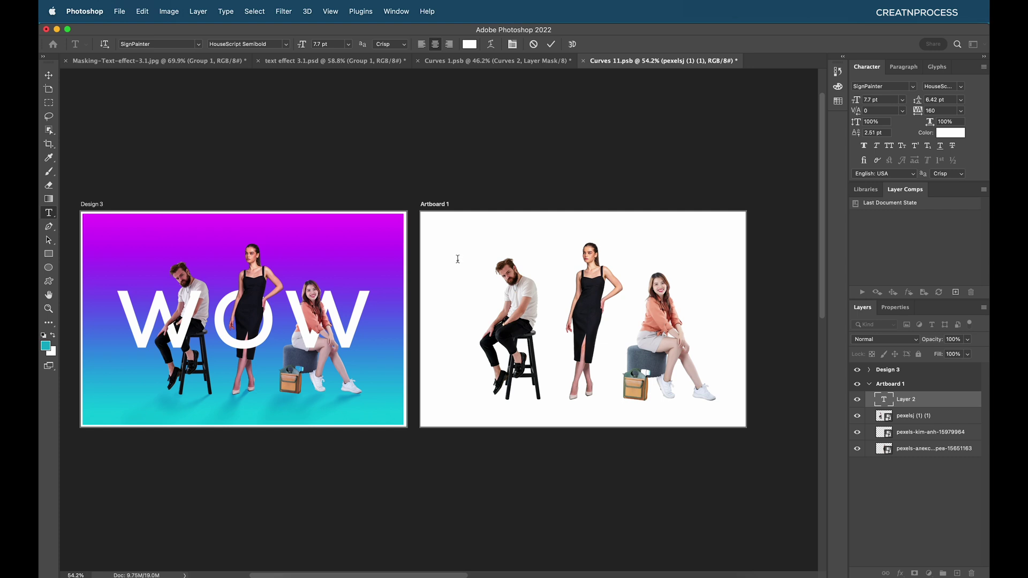
pyautogui.press('super+t')
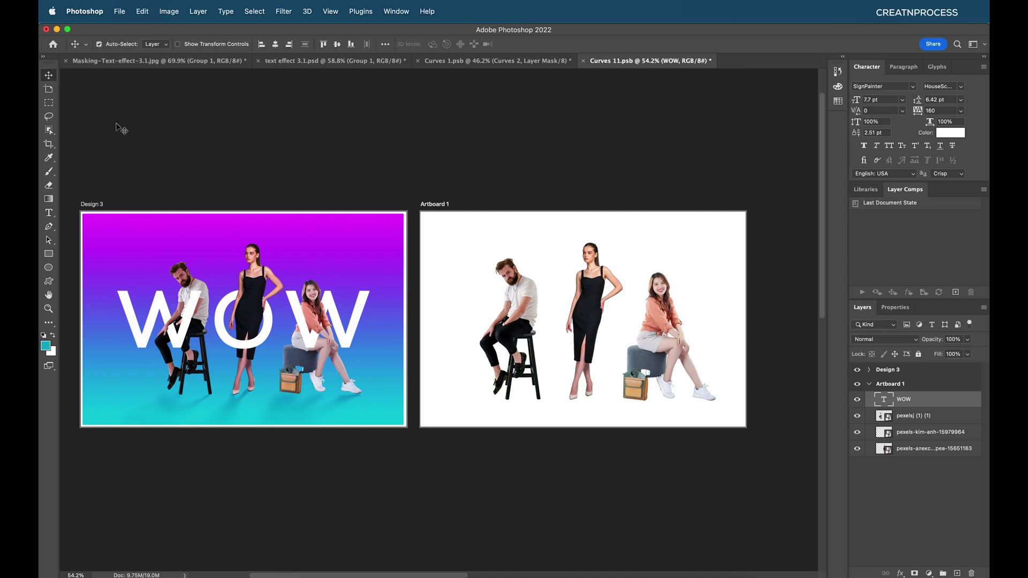
pyautogui.moveTo(460, 263); pyautogui.dragTo(725, 390)
pyautogui.press('Return')
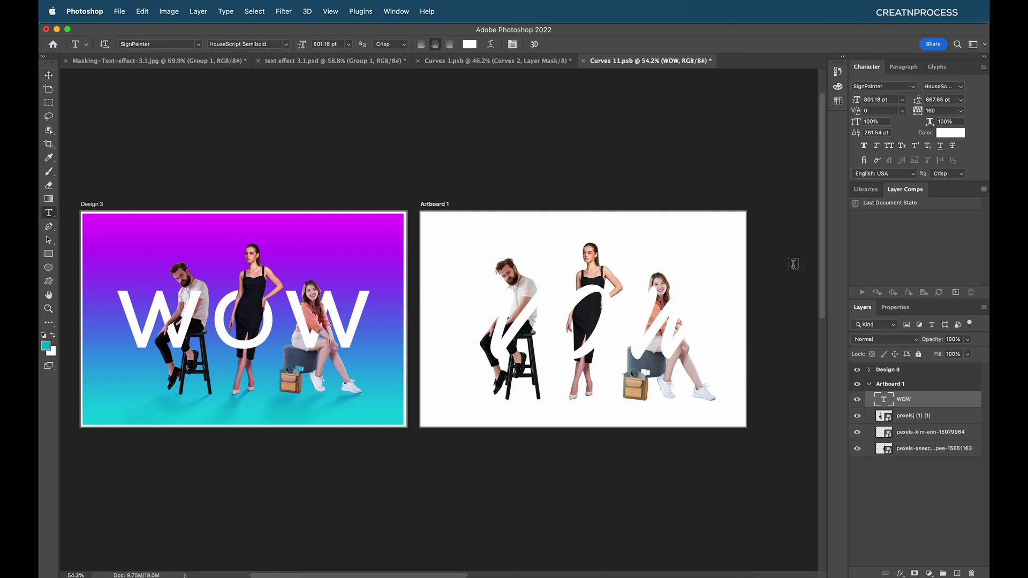
# - Set the WOW text's color to black (000000) and its font to Avenir Heavy
pyautogui.click(950, 132)
pyautogui.write('000000')
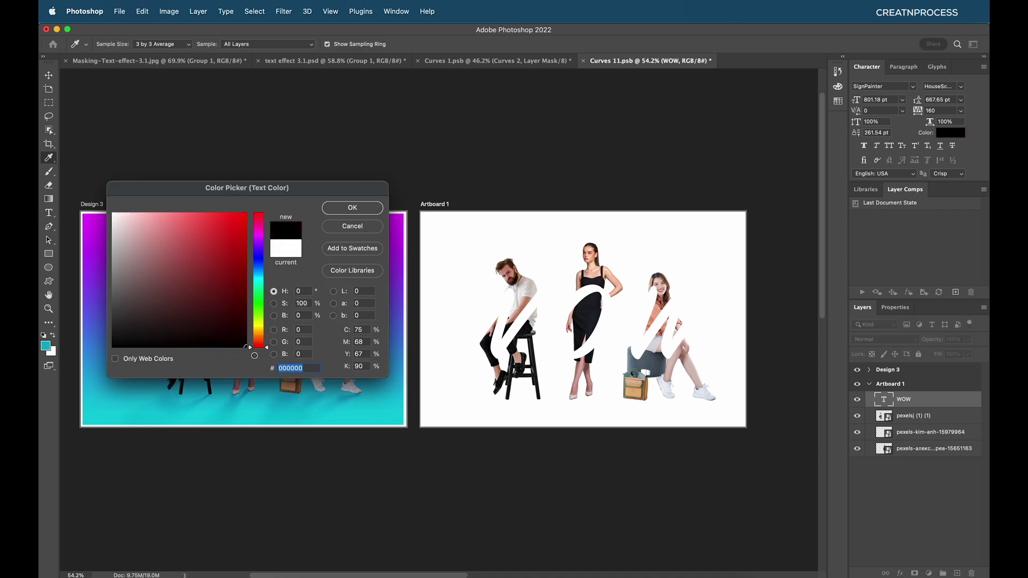
pyautogui.click(369, 209)
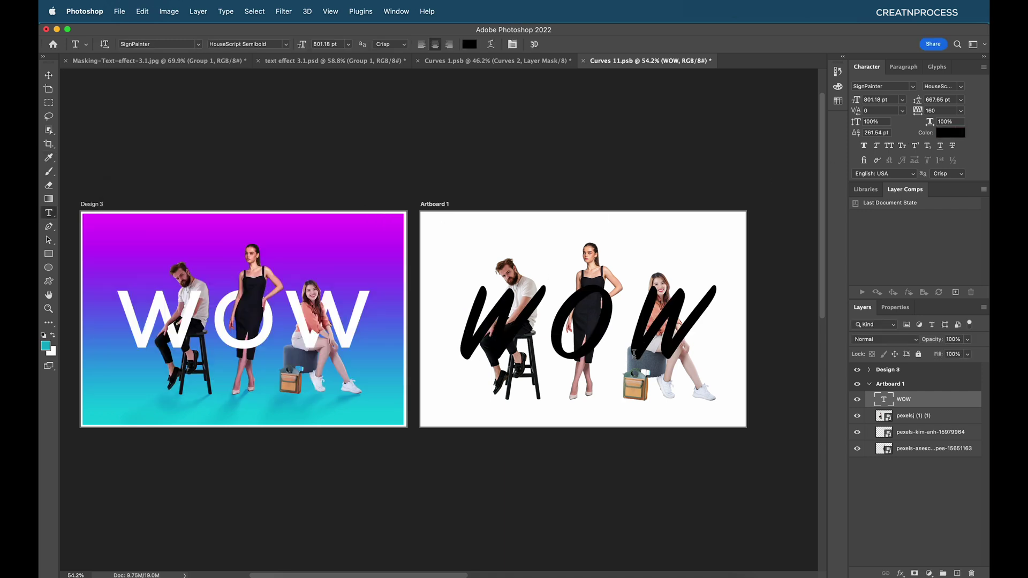
pyautogui.click(901, 84)
pyautogui.write('Avenir')
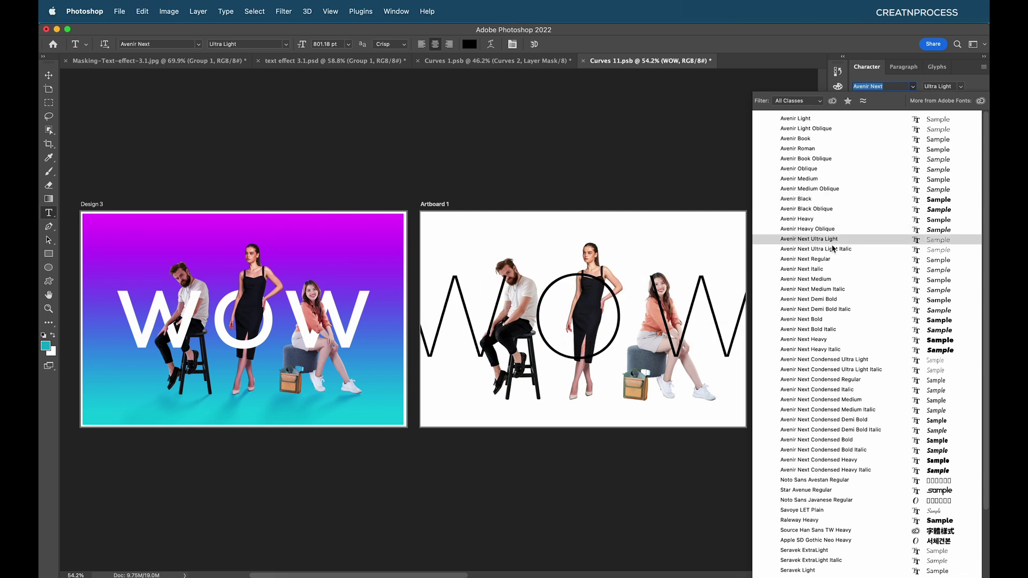
pyautogui.click(828, 220)
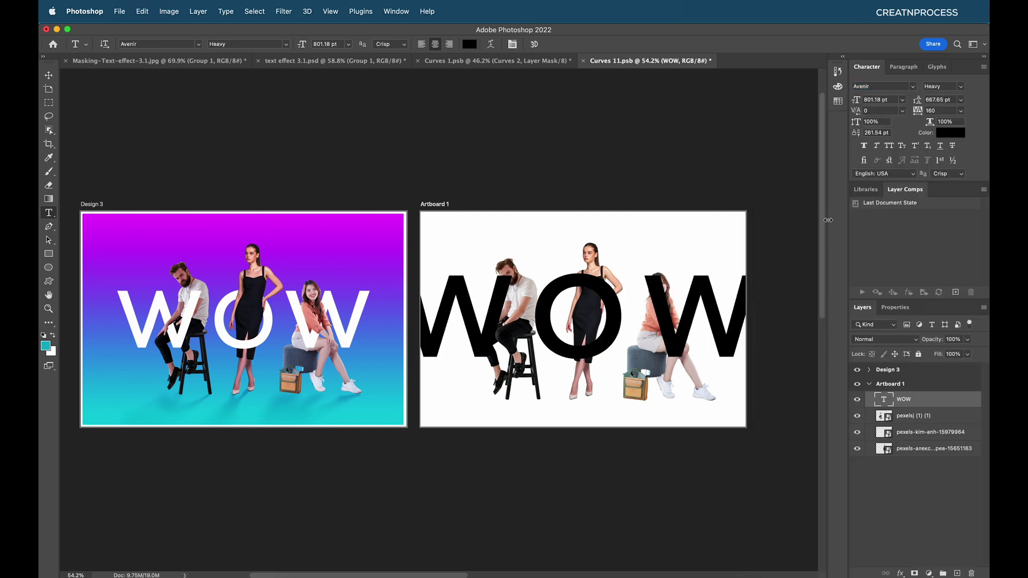
# - Scale the WOW text to about 73.6% and lower it so one letter crosses each of the three figures
pyautogui.click(49, 77)
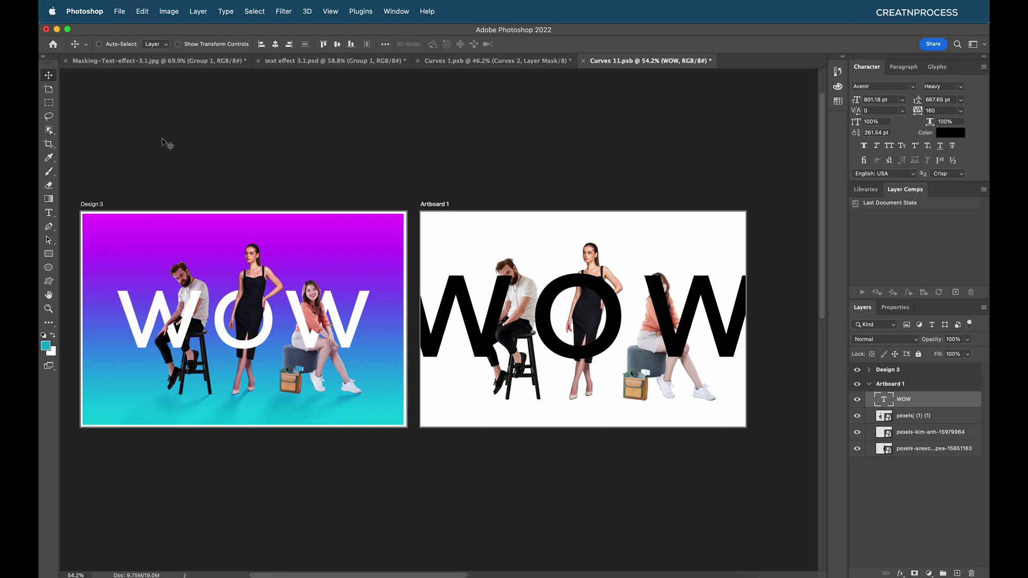
pyautogui.press('super+t')
pyautogui.moveTo(588, 397); pyautogui.dragTo(588, 358)
pyautogui.moveTo(606, 311); pyautogui.dragTo(608, 337)
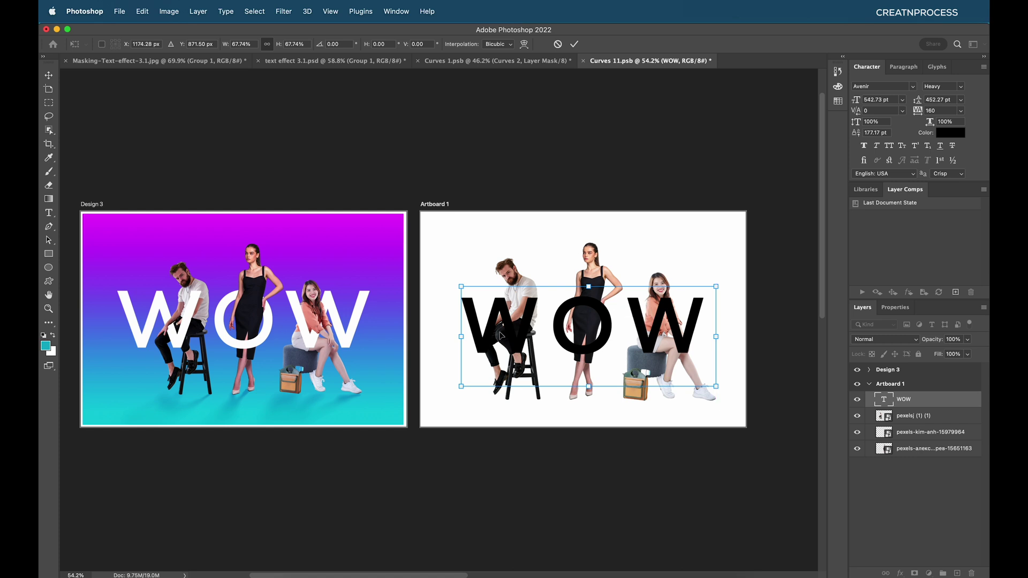
pyautogui.moveTo(461, 336); pyautogui.dragTo(457, 337)
pyautogui.moveTo(720, 338); pyautogui.dragTo(733, 337)
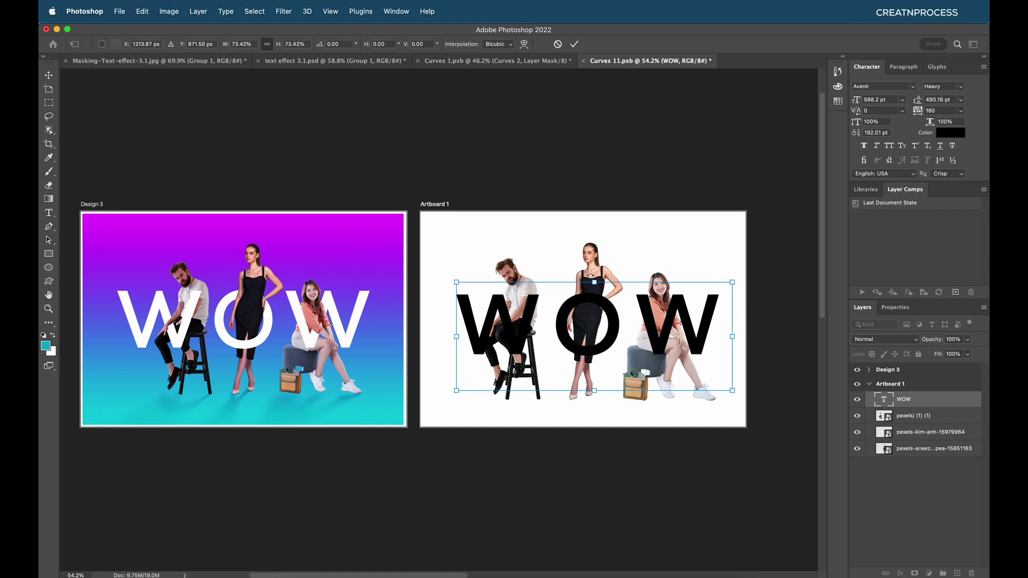
pyautogui.moveTo(605, 318); pyautogui.dragTo(609, 309)
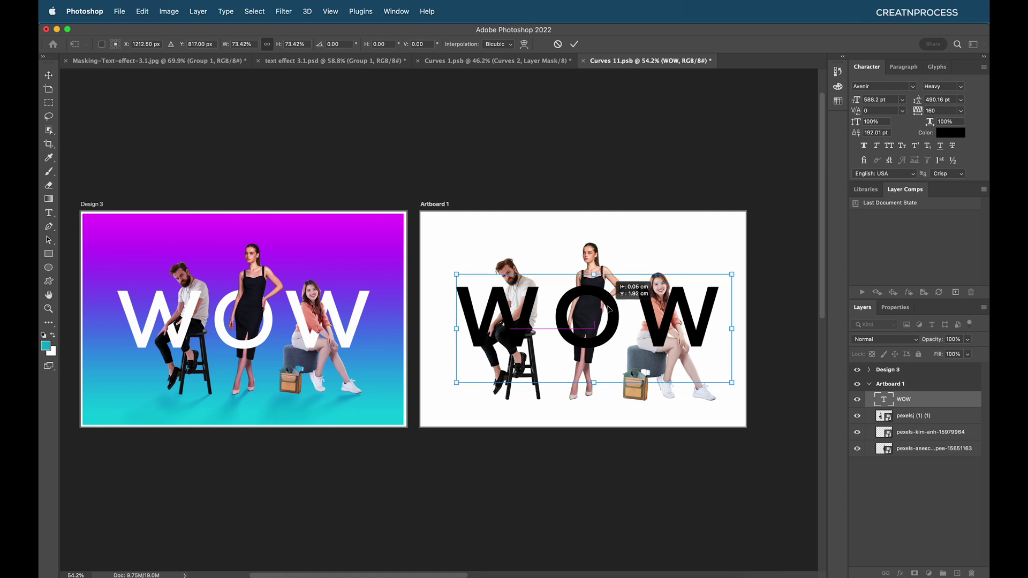
pyautogui.press('super+z')
pyautogui.scroll(3, 690, 332)
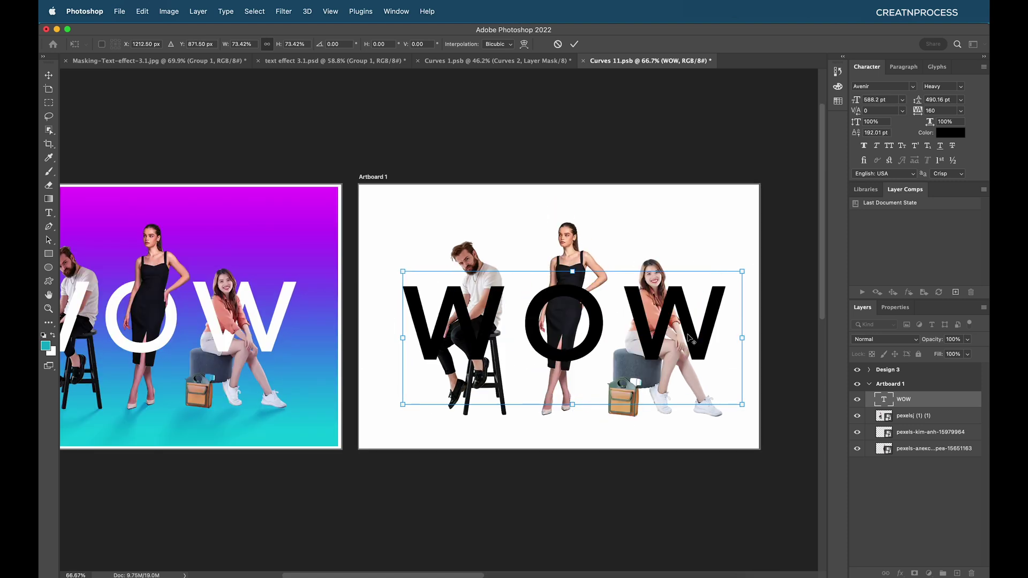
pyautogui.moveTo(742, 338); pyautogui.dragTo(742, 340)
pyautogui.hscroll(-5, 453, 320)
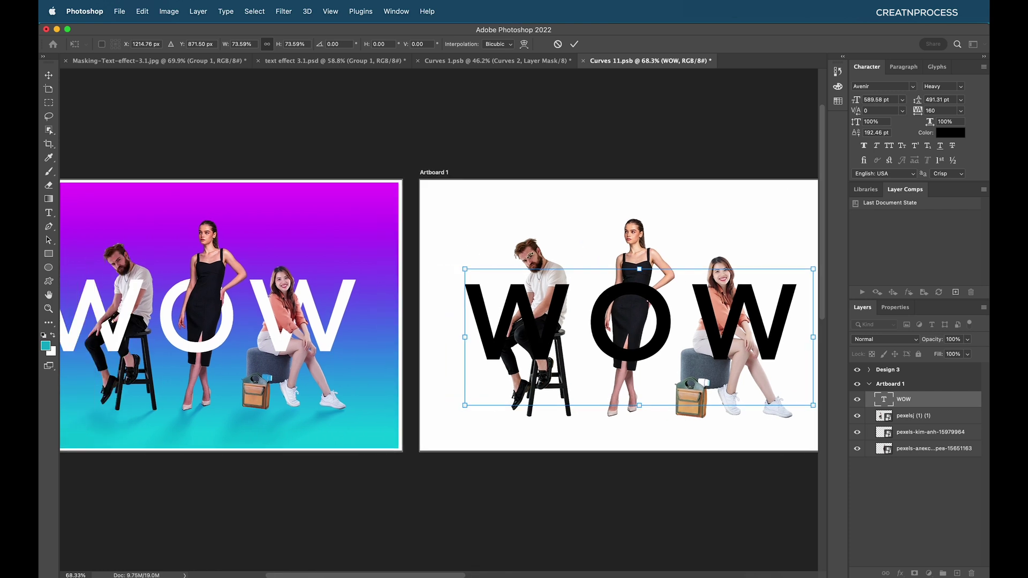
pyautogui.press('Return')
# - Nudge the seated man right so he sits over the right half of the first W
pyautogui.click(532, 265)
pyautogui.press('Right')
pyautogui.press('Right')
pyautogui.press('Right')
pyautogui.press('Right')
pyautogui.press('Right')
pyautogui.press('Right')
pyautogui.press('Right')
pyautogui.press('Right')
pyautogui.press('Right')
pyautogui.press('Right')
pyautogui.press('Right')
pyautogui.press('Right')
pyautogui.press('Right')
pyautogui.press('Right')
pyautogui.press('Right')
pyautogui.press('Right')
pyautogui.press('Right')
pyautogui.press('Right')
pyautogui.press('Right')
pyautogui.press('Right')
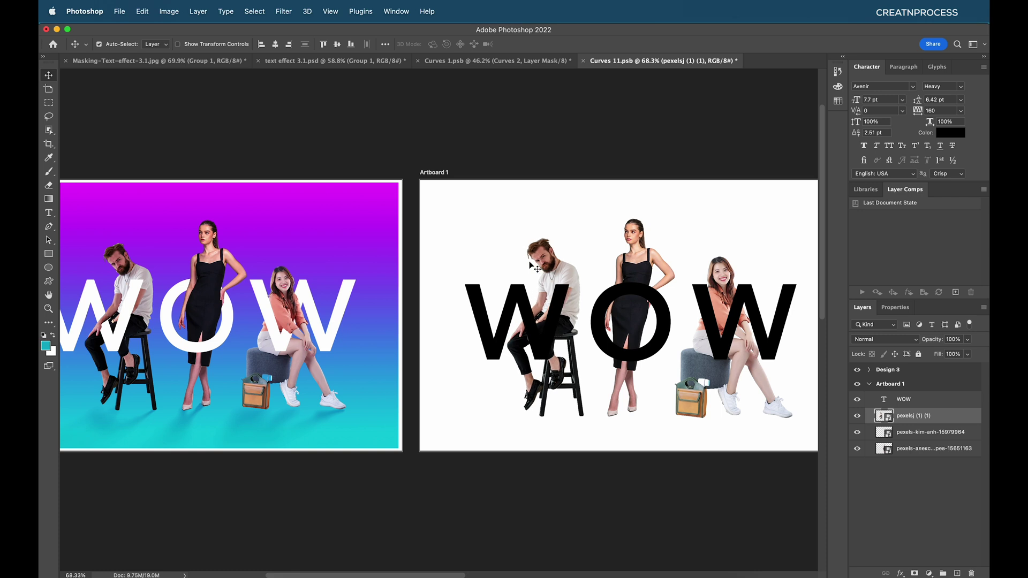
# - Nudge the standing woman right so she is centered in the letter O
pyautogui.click(641, 277)
pyautogui.press('Right')
pyautogui.press('Right')
pyautogui.press('Right')
pyautogui.press('Right')
pyautogui.press('Right')
pyautogui.press('Right')
pyautogui.press('Right')
pyautogui.press('Right')
pyautogui.press('Right')
pyautogui.press('Right')
pyautogui.press('Right')
pyautogui.press('Right')
pyautogui.press('Right')
pyautogui.press('Right')
pyautogui.press('Right')
pyautogui.press('Right')
pyautogui.press('Right')
pyautogui.press('Right')
pyautogui.press('Right')
pyautogui.press('Right')
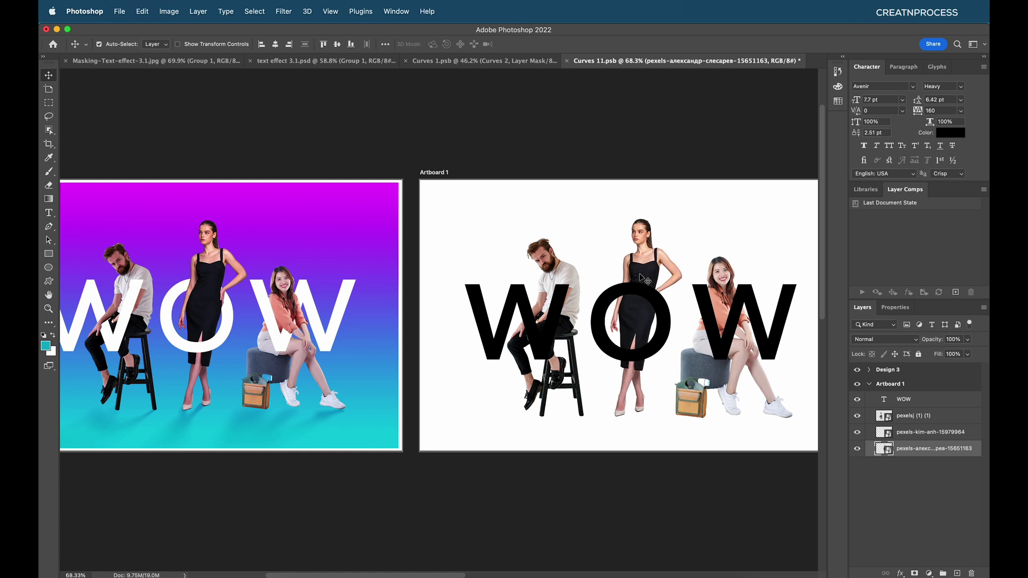
# - Nudge the seated woman slightly right against the last W
pyautogui.click(729, 293)
pyautogui.click(725, 275)
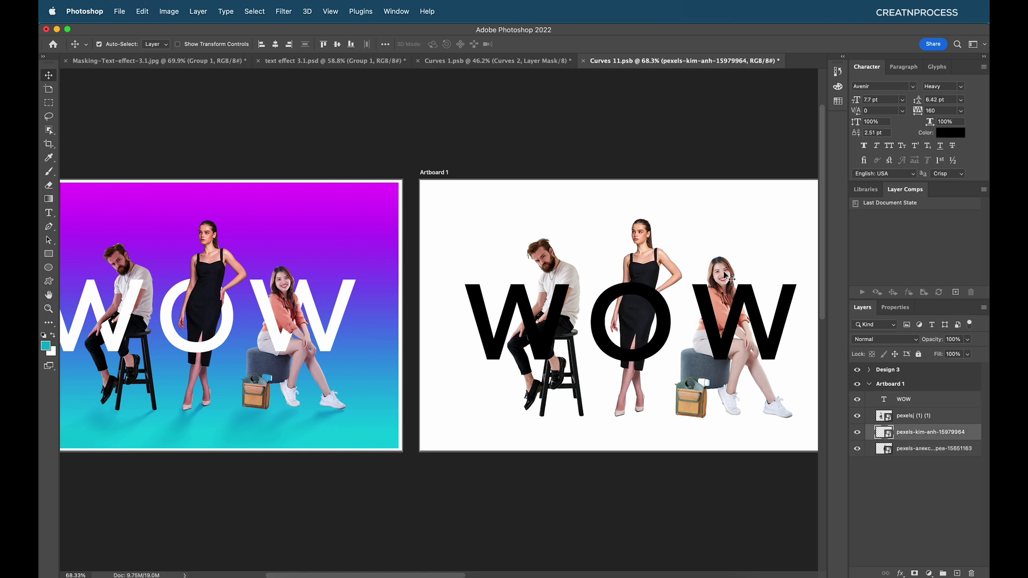
pyautogui.press('Right')
pyautogui.press('Right')
pyautogui.press('Right')
pyautogui.press('Right')
pyautogui.press('Right')
pyautogui.press('Right')
pyautogui.press('Right')
pyautogui.press('Right')
pyautogui.press('Right')
pyautogui.press('Right')
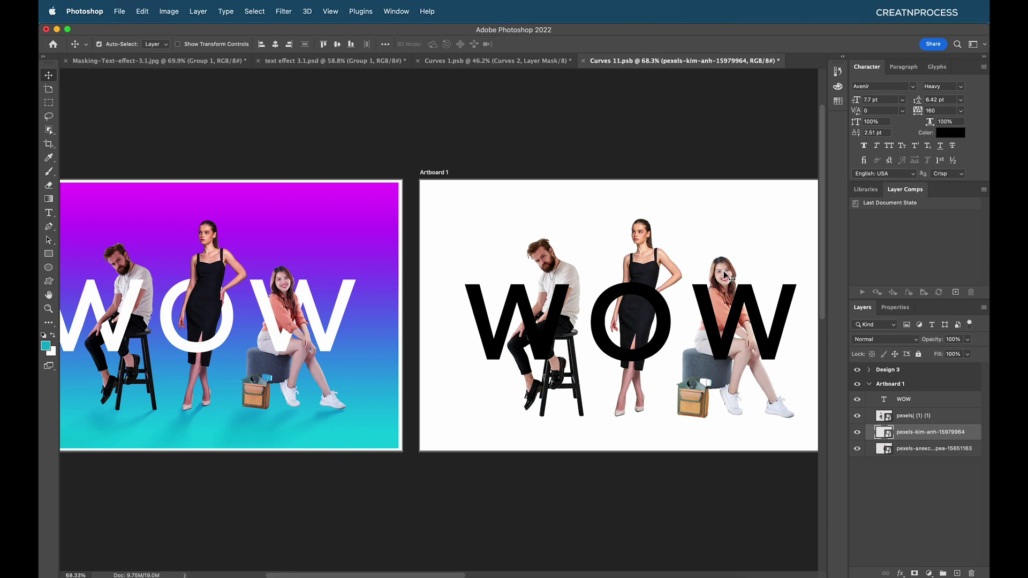
# - Nudge the seated woman slightly down against the last W on Artboard 1
pyautogui.press('Down')
pyautogui.press('Down')
pyautogui.press('Down')
pyautogui.press('Down')
pyautogui.press('Down')
pyautogui.press('Down')
pyautogui.press('Down')
pyautogui.press('Down')
pyautogui.press('Down')
pyautogui.press('Down')
pyautogui.press('Down')
pyautogui.press('Down')
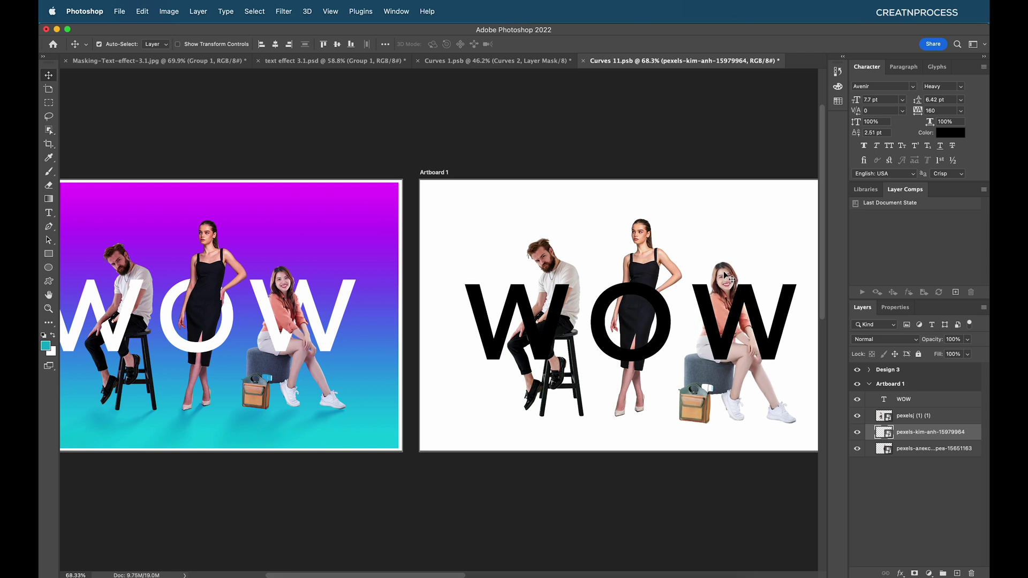
# - Scale the seated woman down slightly from her lower edge to bring her feet up closer to the other figures' level
pyautogui.press('super+t')
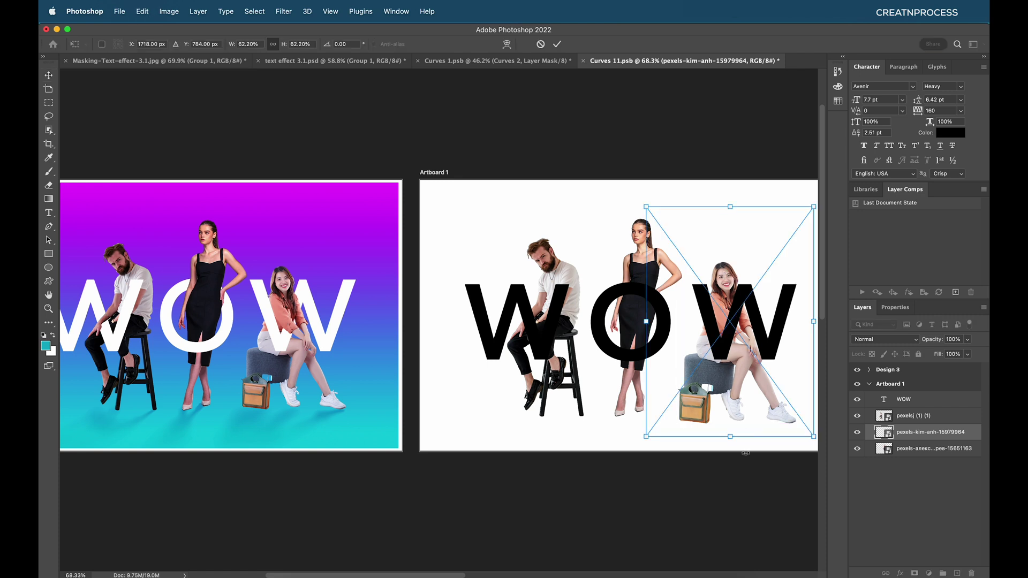
pyautogui.moveTo(731, 438); pyautogui.dragTo(732, 427)
pyautogui.press('Return')
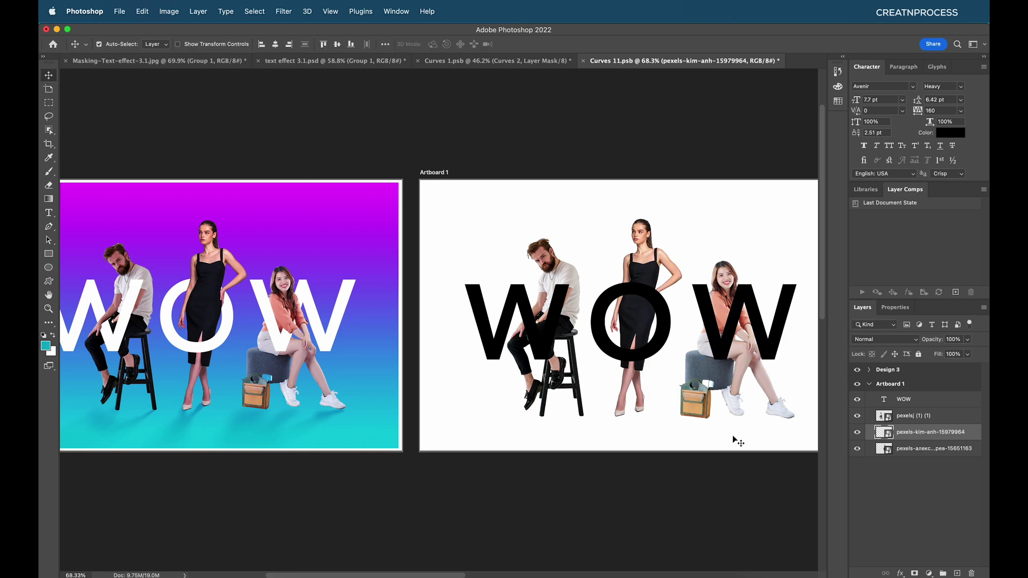
pyautogui.scroll(-3, 693, 338)
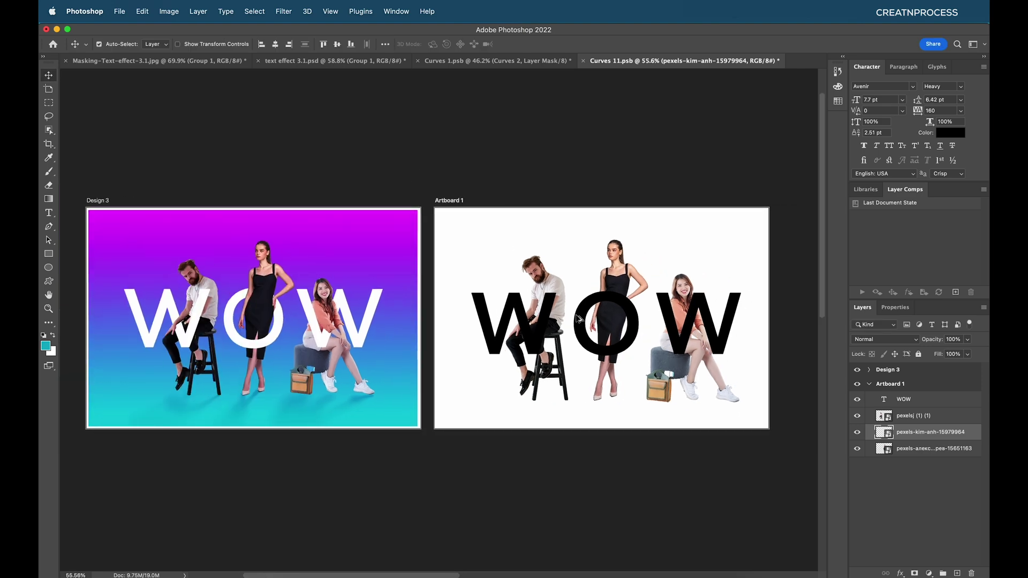
pyautogui.scroll(3, 608, 316)
pyautogui.scroll(-4, 609, 317)
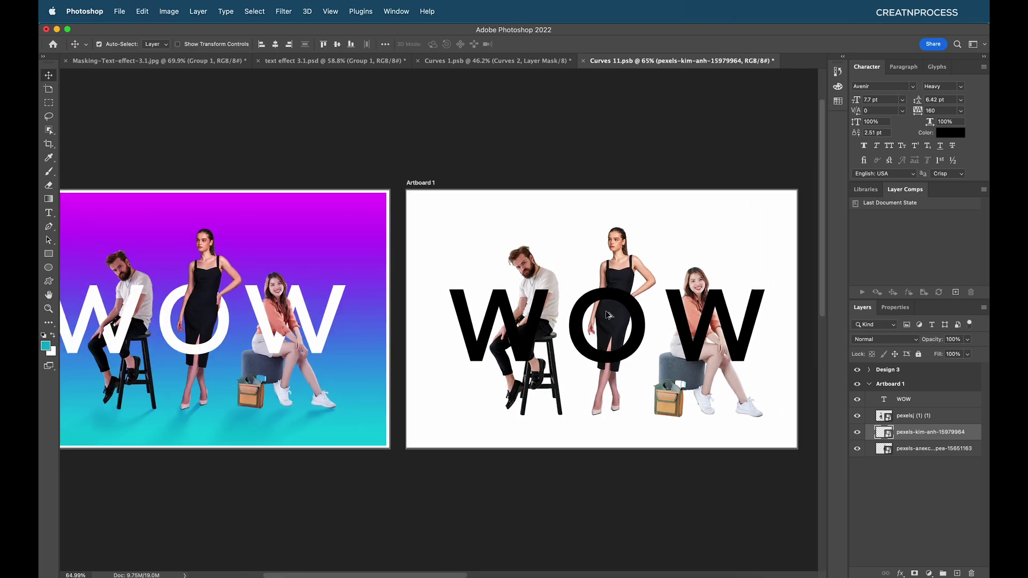
# - Draw a rectangle shape about 2276 by 1507 px covering all of Artboard 1
pyautogui.click(907, 450)
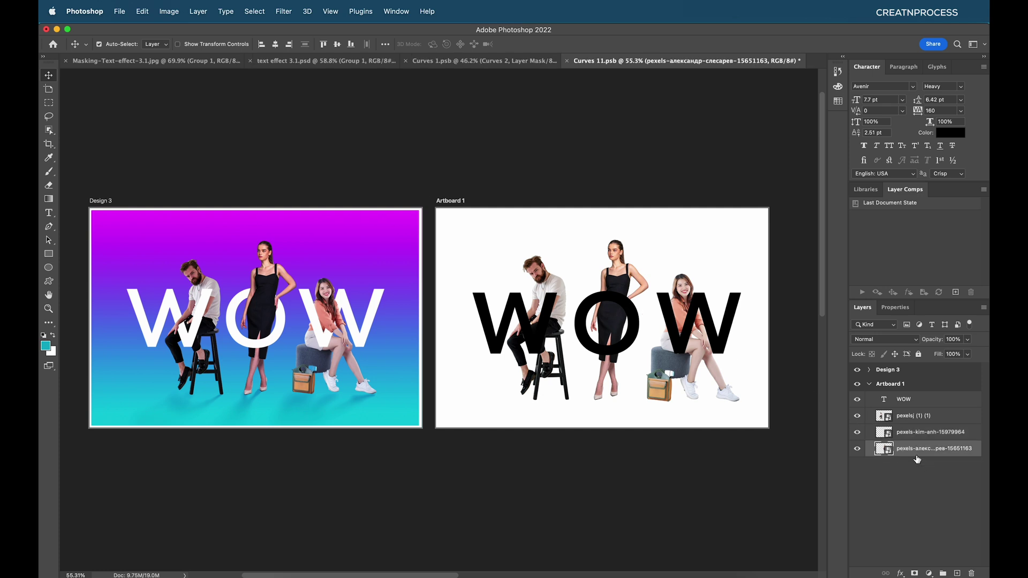
pyautogui.click(49, 258)
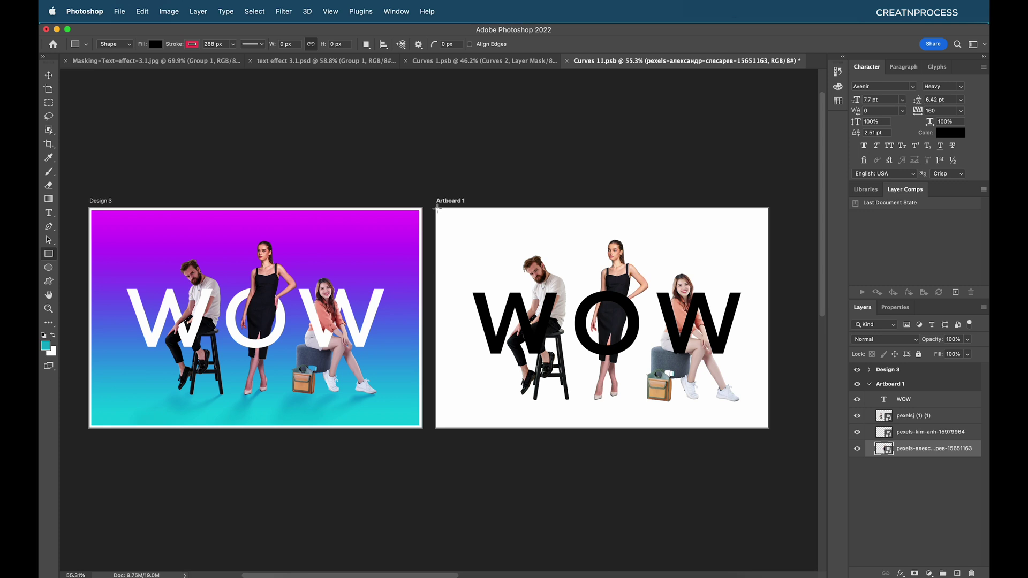
pyautogui.moveTo(434, 206); pyautogui.dragTo(768, 428)
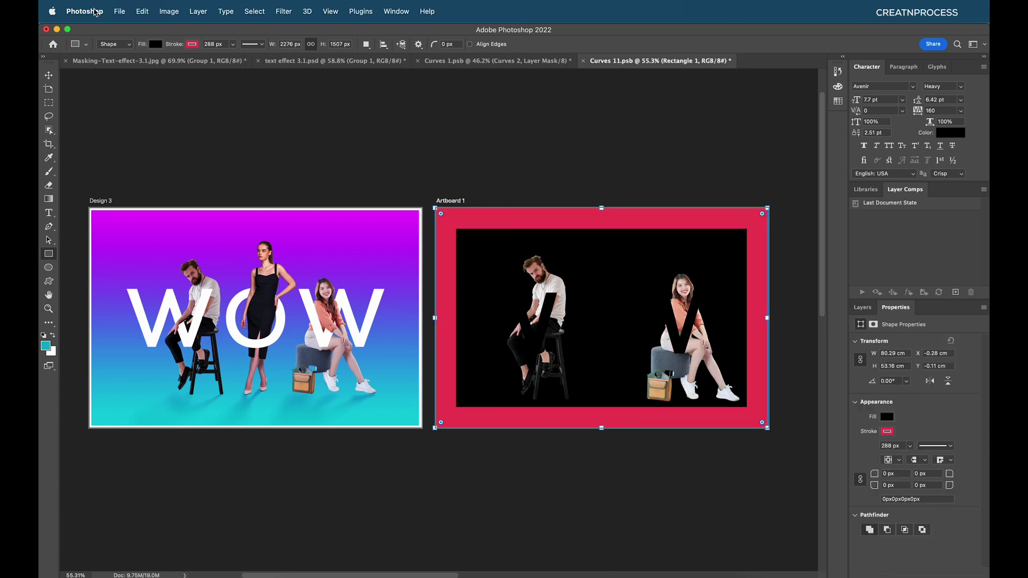
# - Give the rectangle a white fill and no stroke, and place it beneath the three figures in the layer order
pyautogui.click(155, 45)
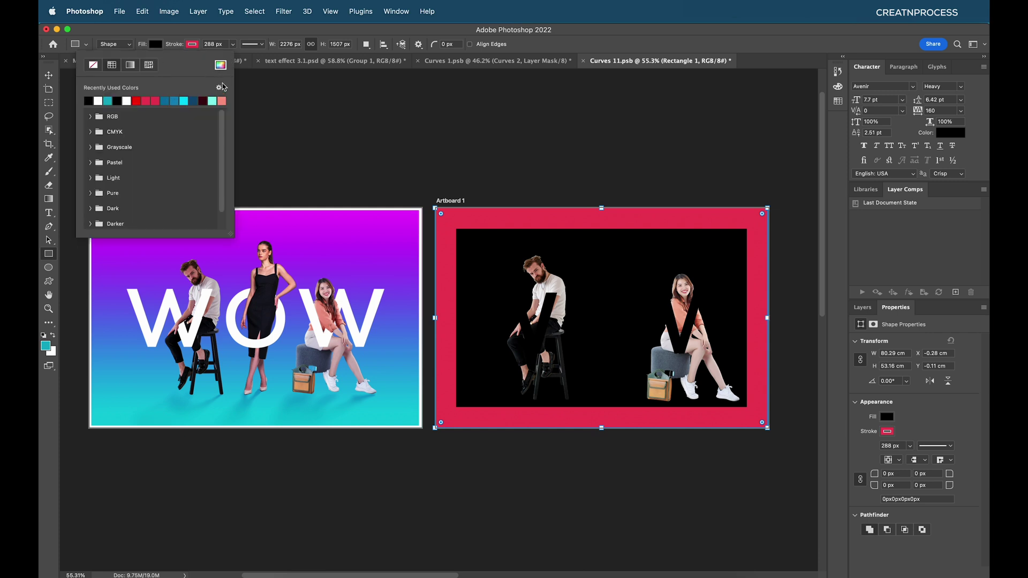
pyautogui.click(98, 100)
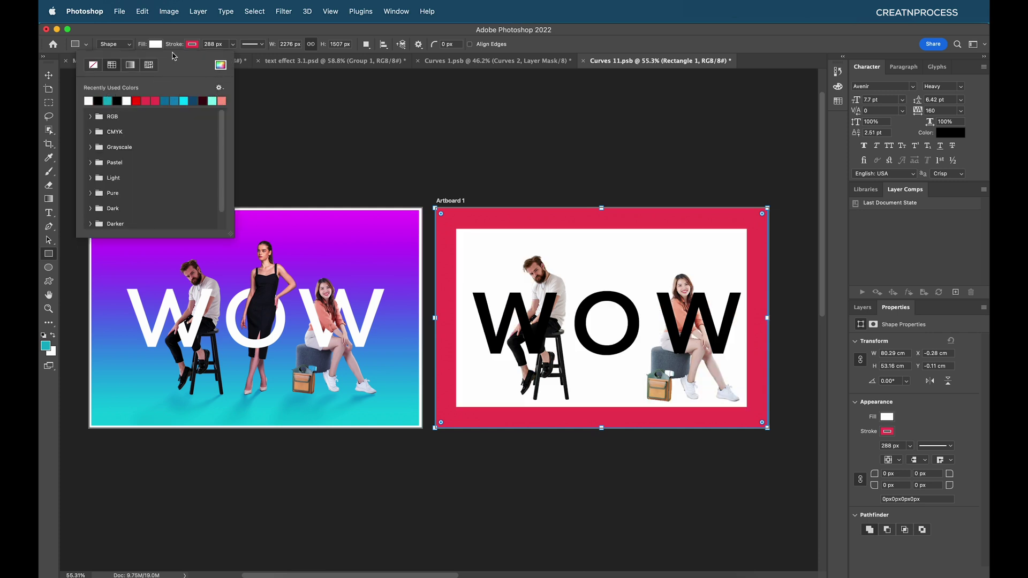
pyautogui.click(125, 65)
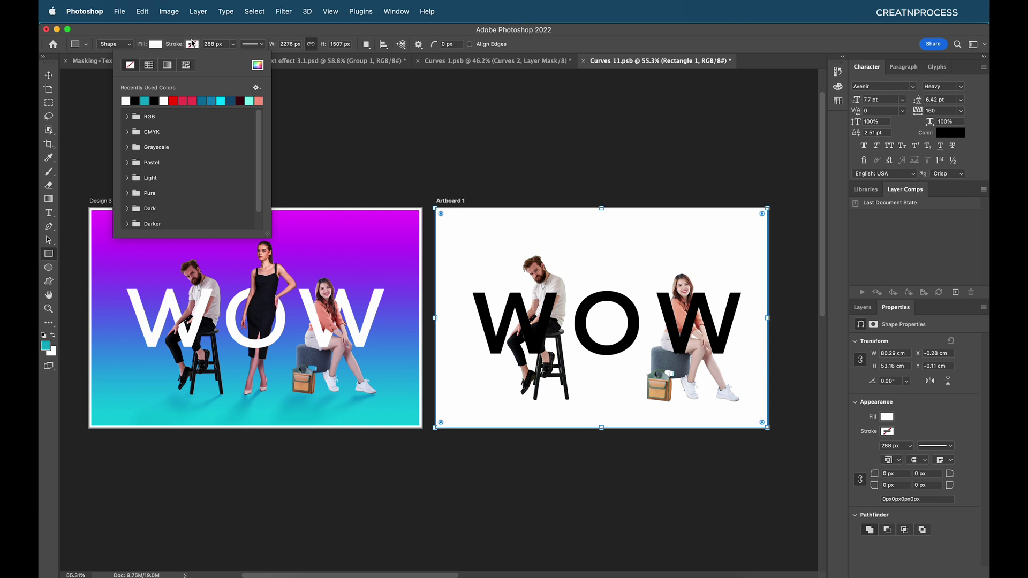
pyautogui.click(191, 44)
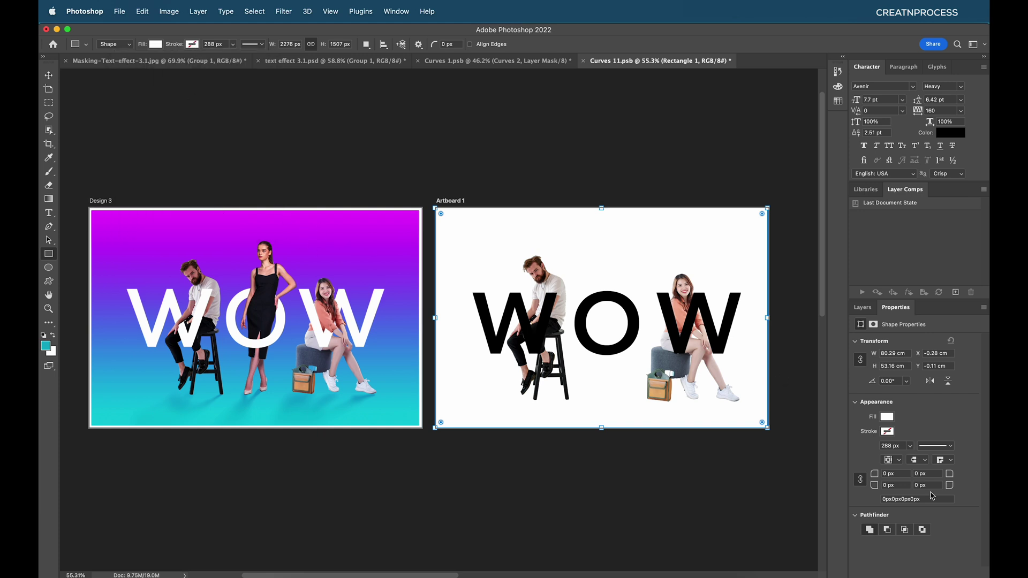
pyautogui.click(862, 307)
pyautogui.moveTo(972, 458); pyautogui.dragTo(973, 475)
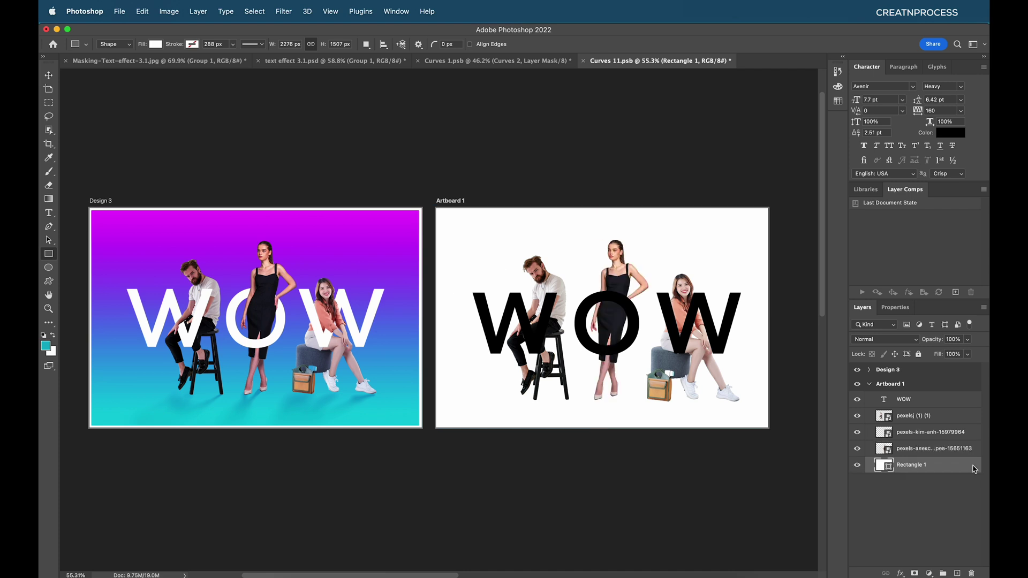
# - Add a Gradient Overlay to the background rectangle using the turquoise-to-magenta Purple_02 preset from the Purples group
pyautogui.doubleClick(961, 464)
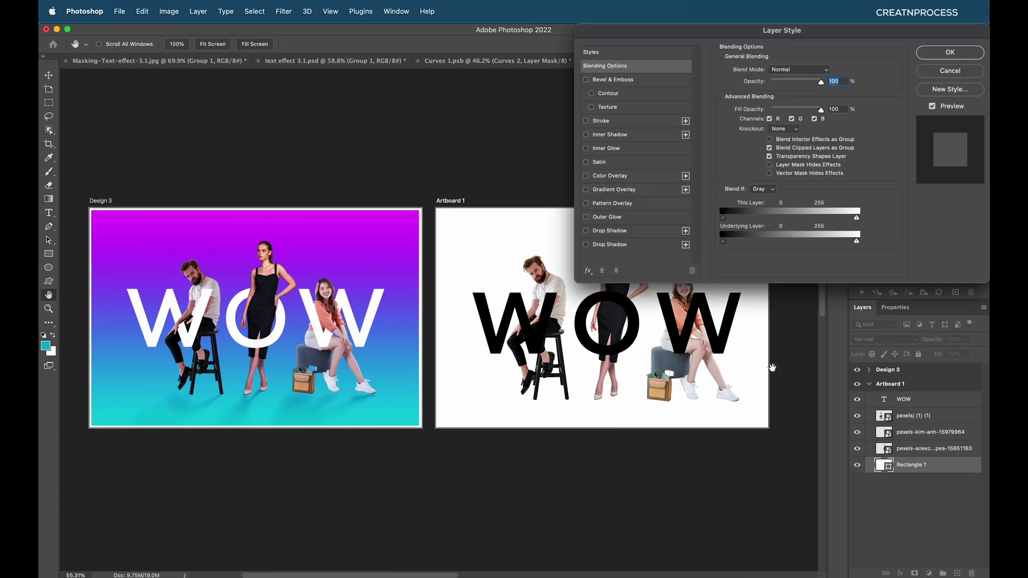
pyautogui.click(599, 190)
pyautogui.click(815, 95)
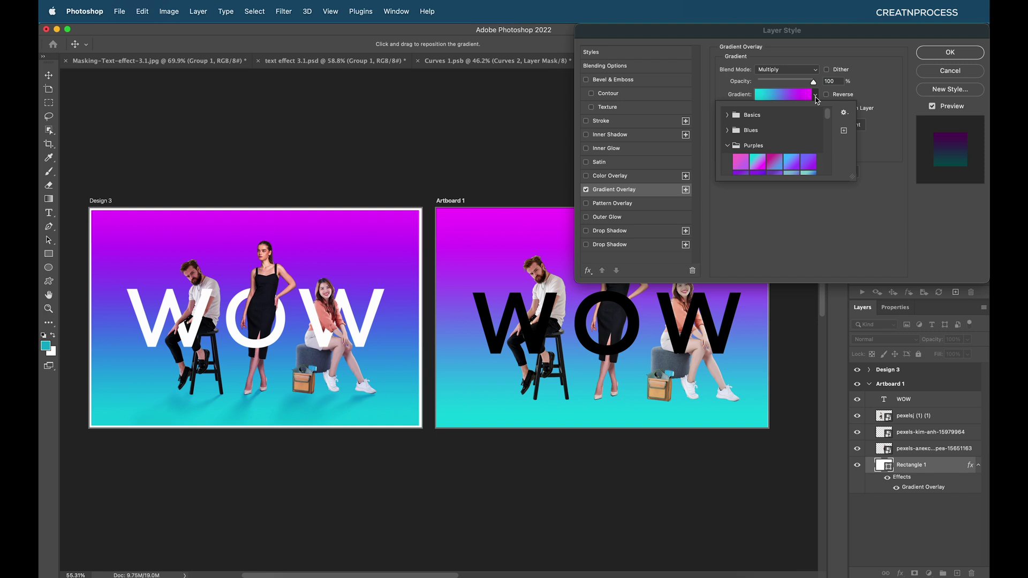
pyautogui.click(732, 148)
pyautogui.click(732, 148)
pyautogui.click(741, 161)
pyautogui.click(758, 161)
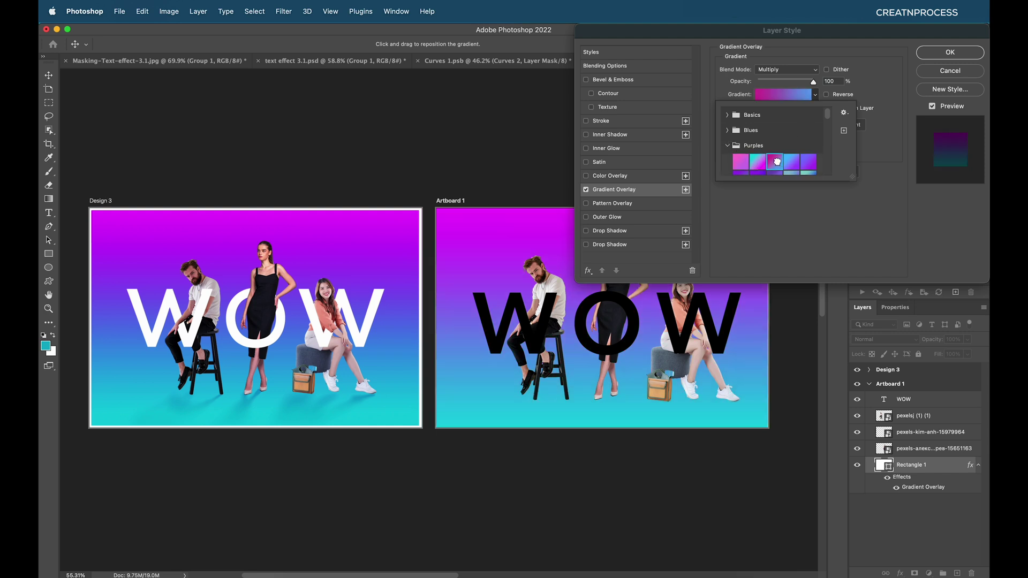
pyautogui.click(741, 160)
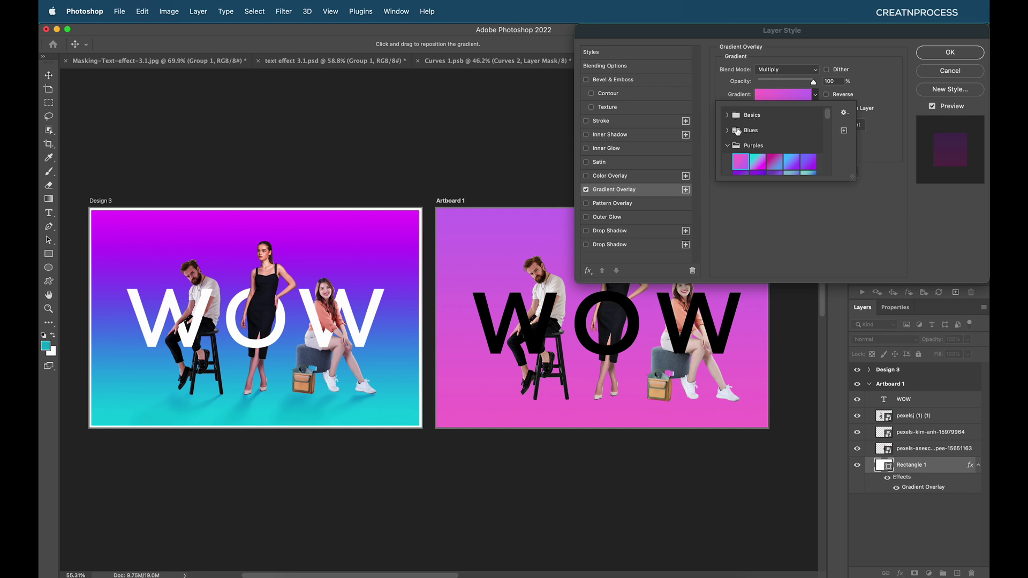
pyautogui.click(754, 164)
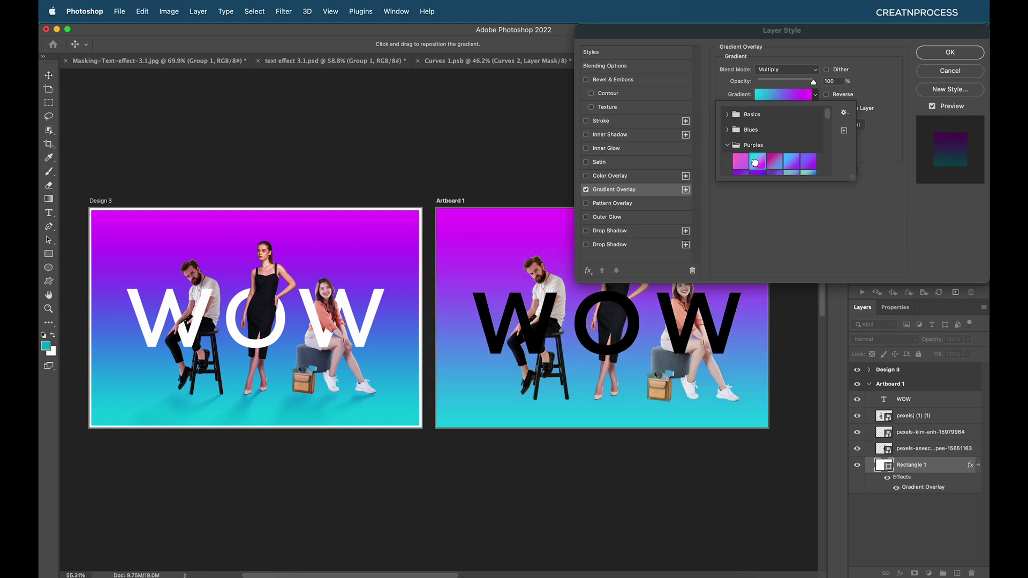
pyautogui.click(847, 58)
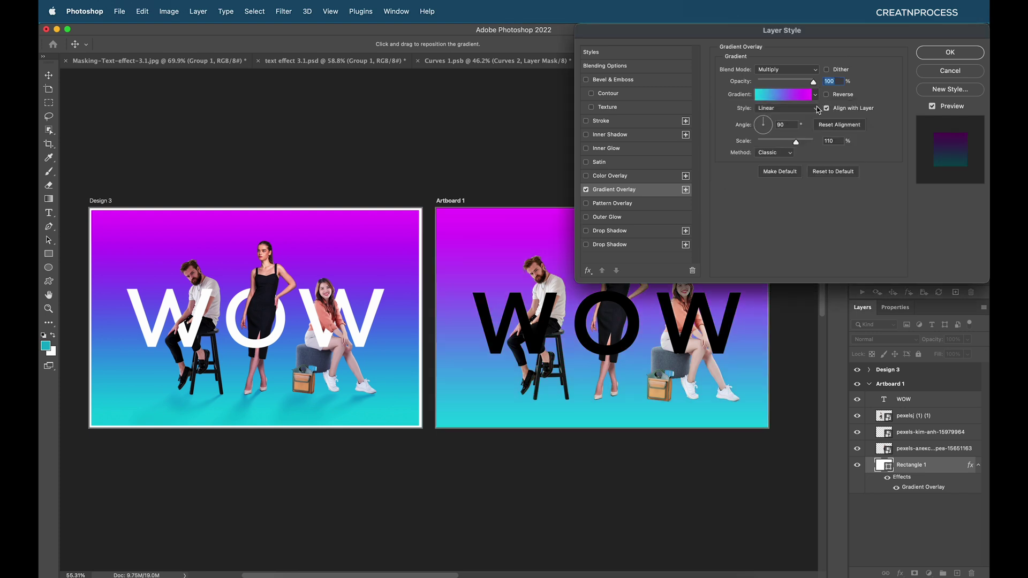
# - Move both color stops of the overlay gradient slightly inward and apply the layer style
pyautogui.click(796, 99)
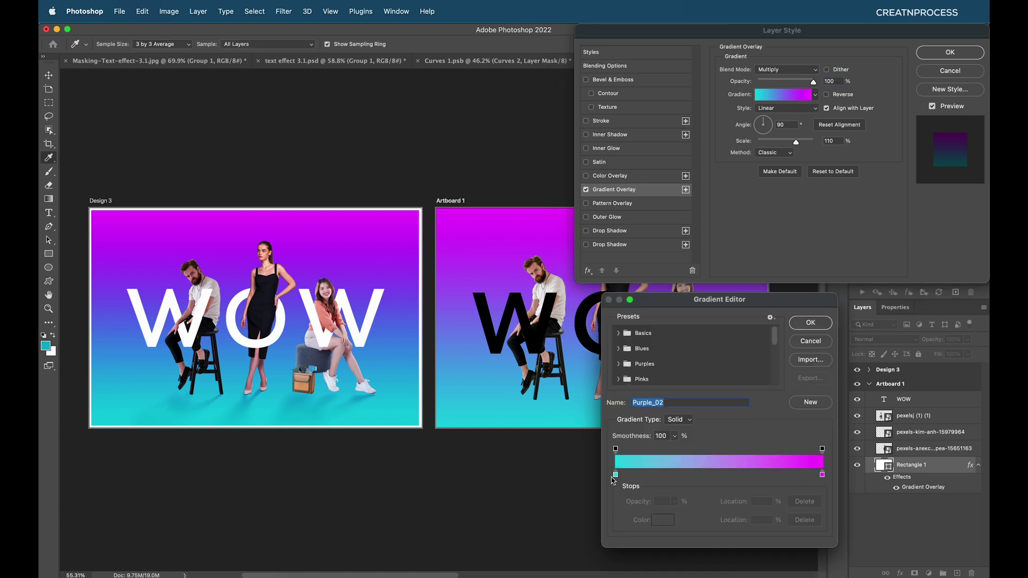
pyautogui.moveTo(616, 475); pyautogui.dragTo(621, 476)
pyautogui.moveTo(822, 476); pyautogui.dragTo(813, 476)
pyautogui.click(810, 322)
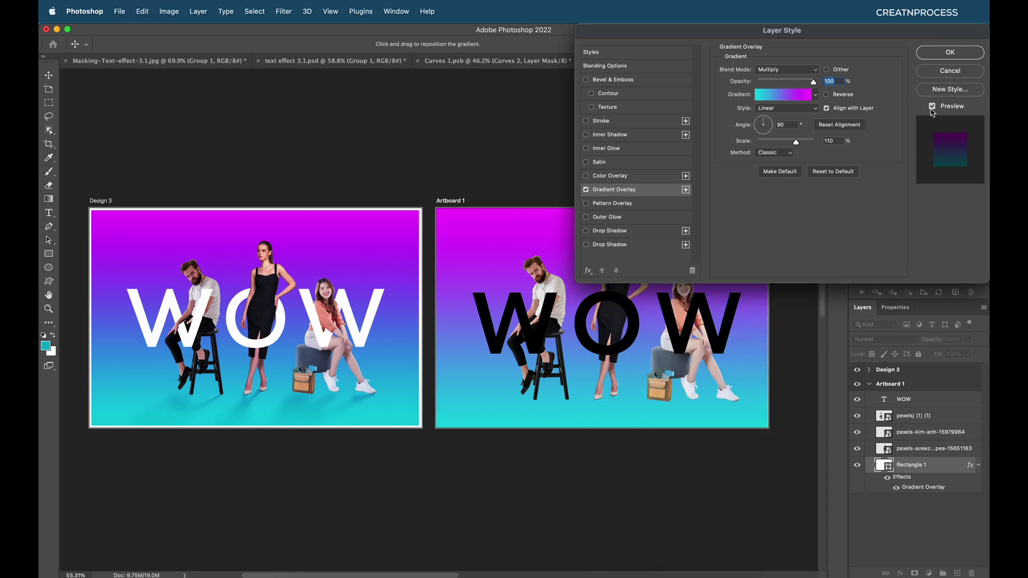
pyautogui.click(945, 54)
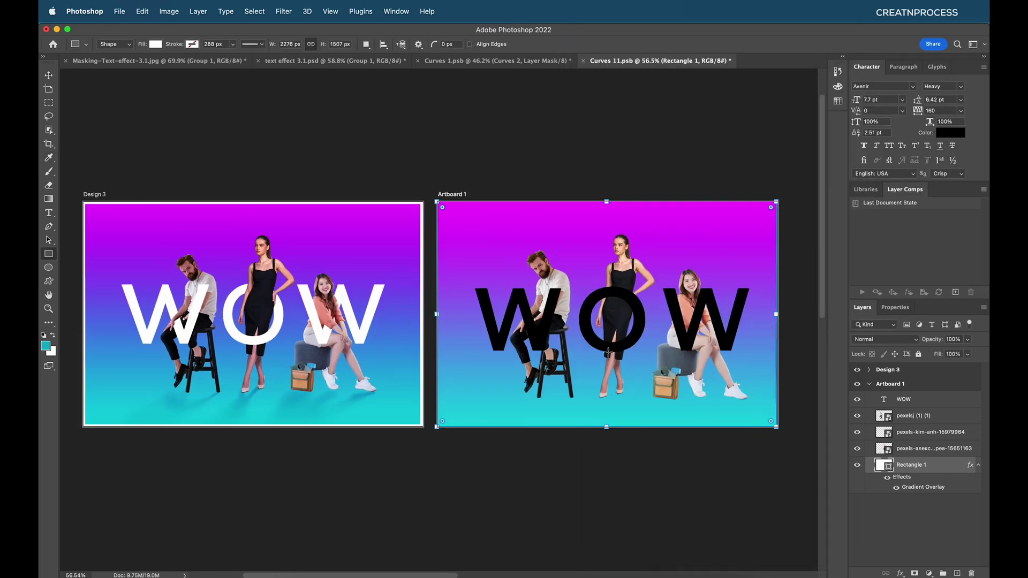
# - Change the color of the WOW text on Artboard 1 to white (ffffff)
pyautogui.click(49, 79)
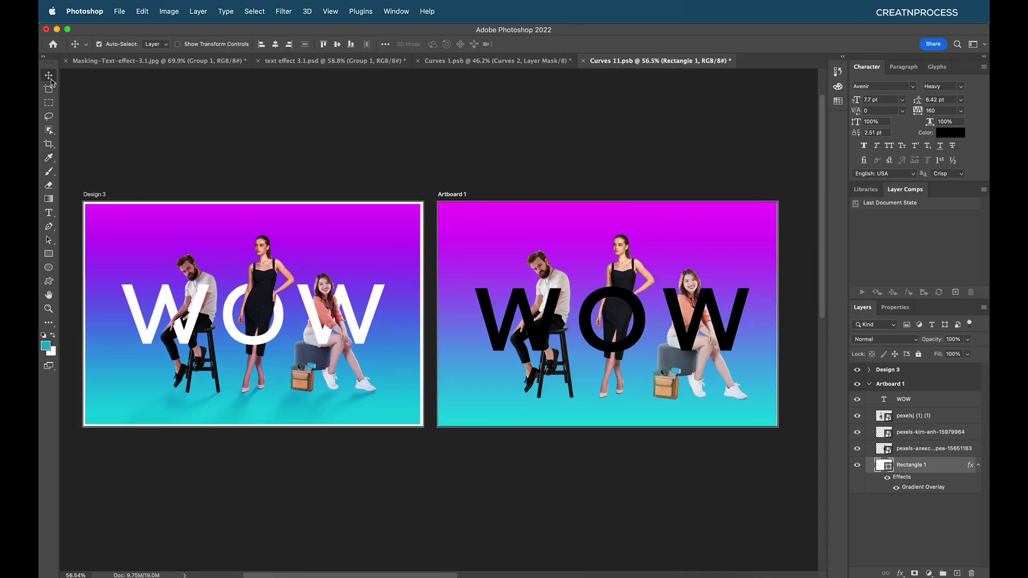
pyautogui.click(629, 346)
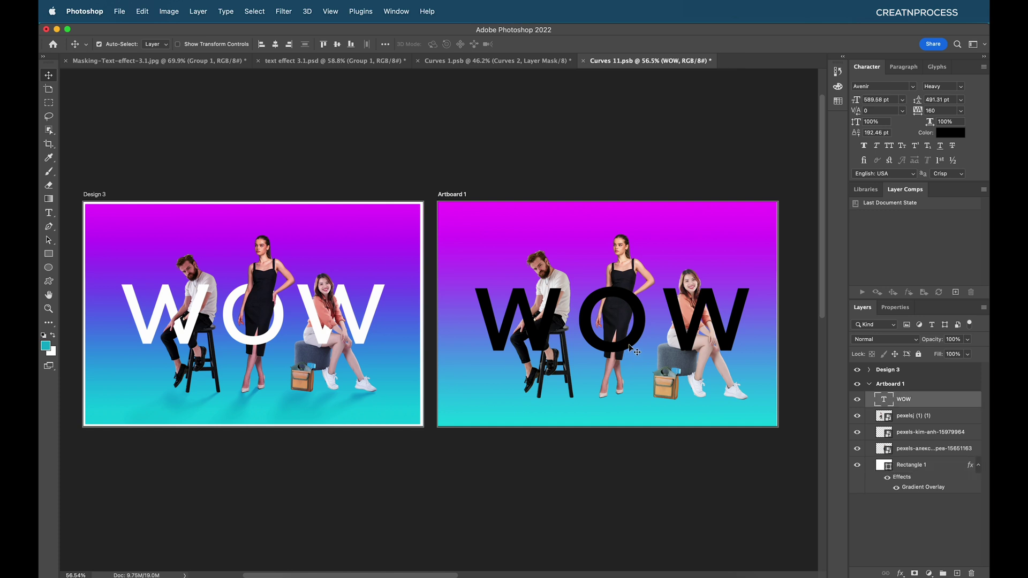
pyautogui.click(940, 133)
pyautogui.click(113, 213)
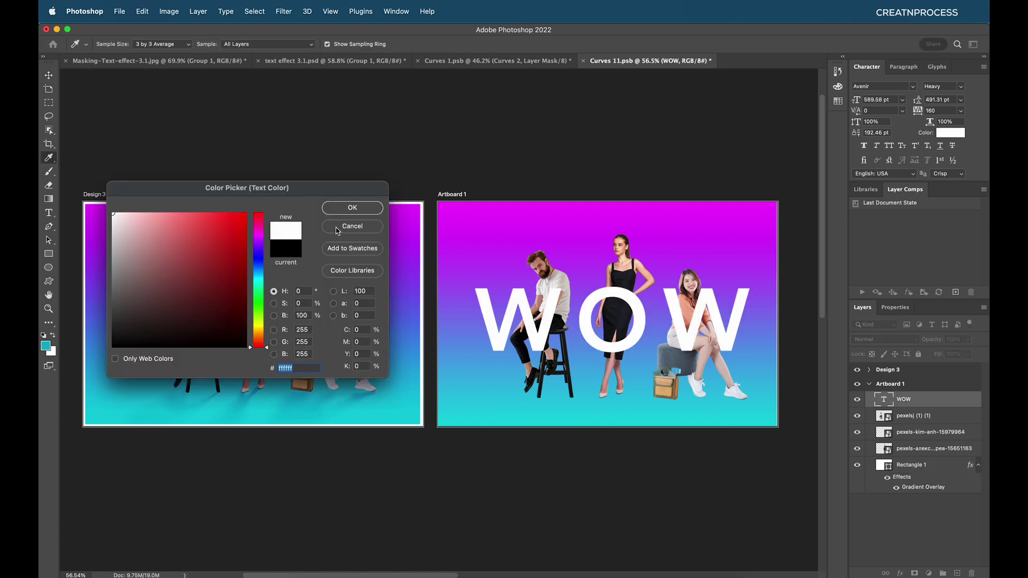
pyautogui.click(348, 210)
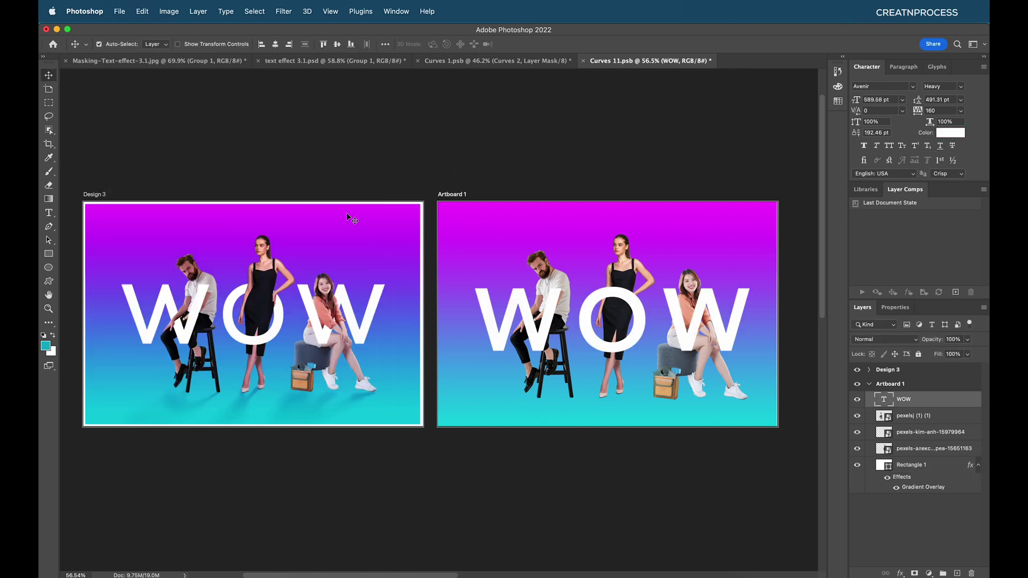
pyautogui.click(616, 312)
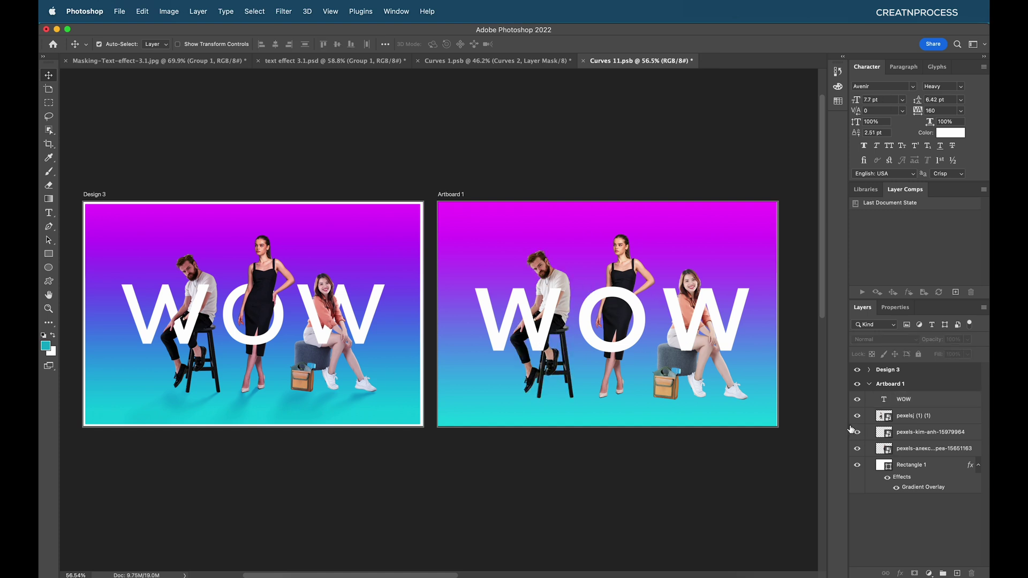
# - Load the outlines of all three figure layers as one combined selection
pyautogui.keyDown('super'); pyautogui.click(882, 419); pyautogui.keyUp('super')
pyautogui.keyDown('shift'); pyautogui.keyDown('super'); pyautogui.click(883, 433); pyautogui.keyUp('super'); pyautogui.keyUp('shift')
pyautogui.keyDown('shift'); pyautogui.keyDown('super'); pyautogui.click(883, 448); pyautogui.keyUp('super'); pyautogui.keyUp('shift')
pyautogui.scroll(-5, 625, 301)
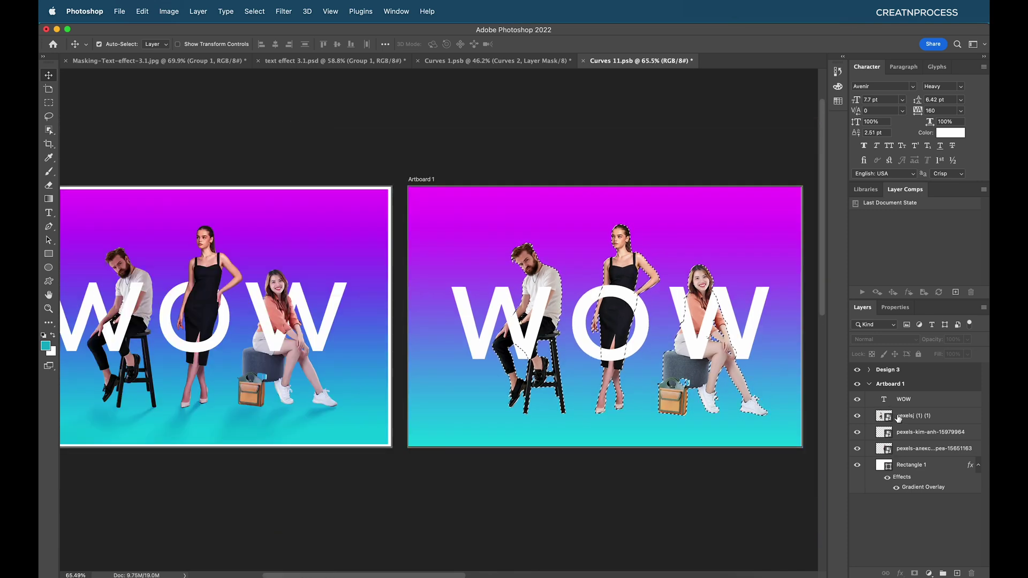
# - Add a layer mask to the WOW text from the selection and invert it so the figures stand in front of the letters
pyautogui.click(899, 399)
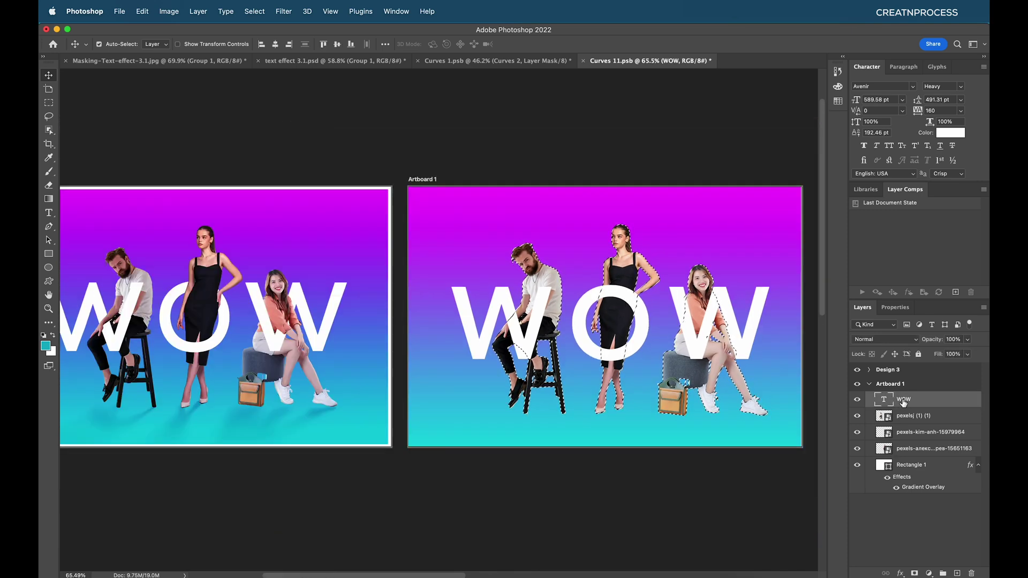
pyautogui.click(915, 573)
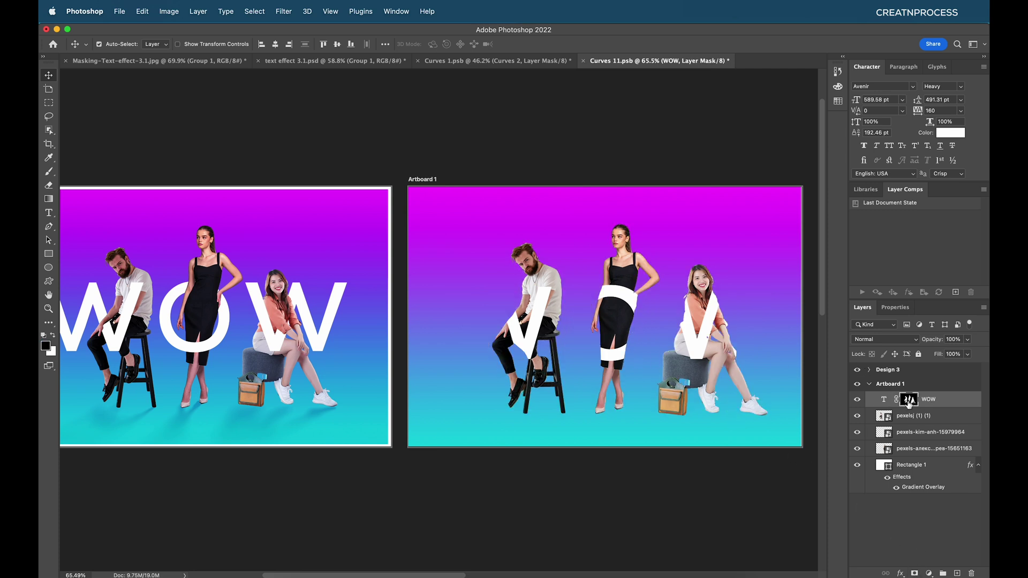
pyautogui.press('super+i')
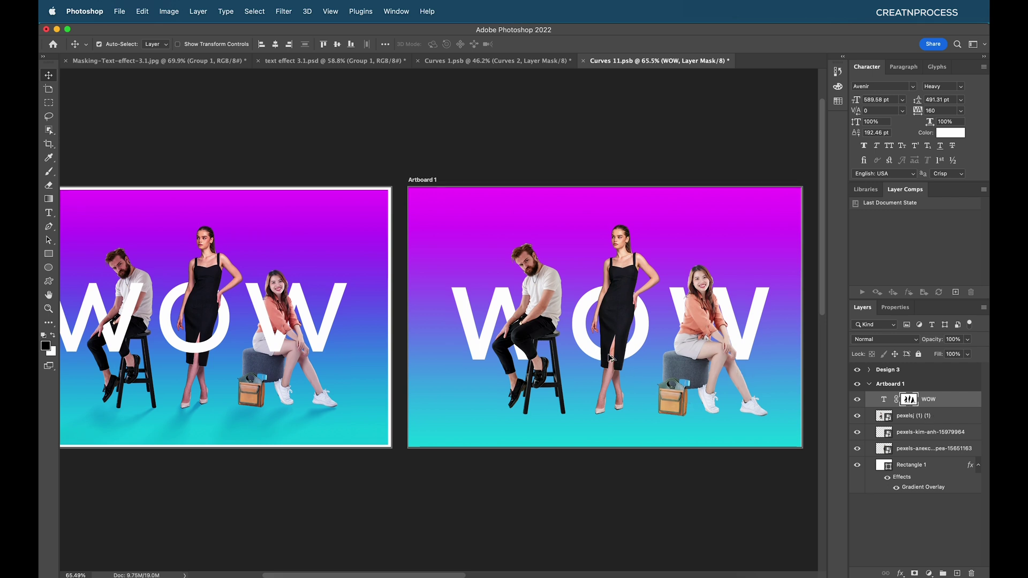
# - Paint white with the Brush on the WOW mask to restore the lower curve of the O across the standing woman's dress
pyautogui.scroll(3, 610, 356)
pyautogui.press('b')
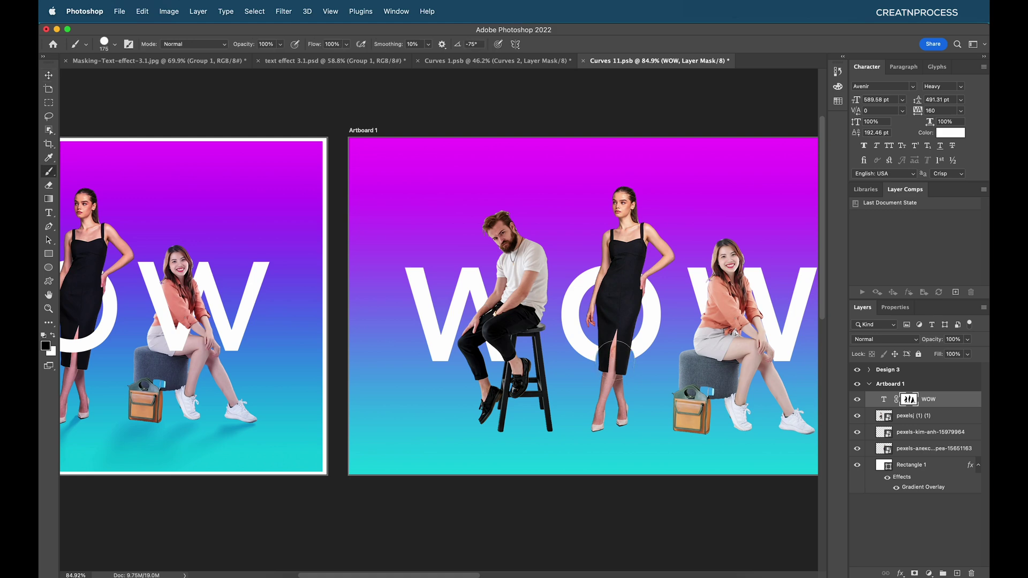
pyautogui.press('x')
pyautogui.moveTo(605, 350)
pyautogui.mouseDown()
pyautogui.moveTo(610, 371)
pyautogui.moveTo(624, 349)
pyautogui.mouseUp()
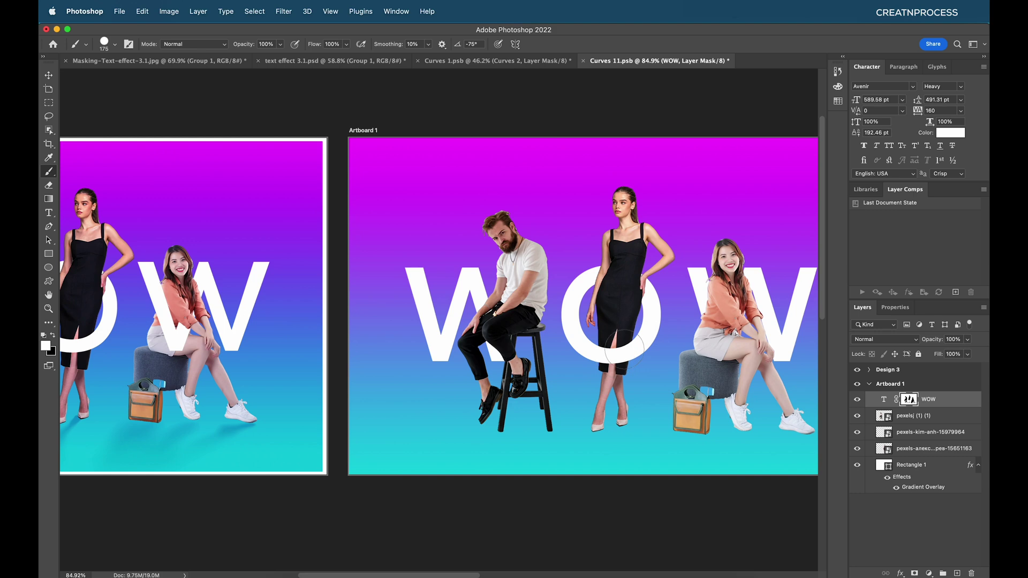
# - Reduce the brush size and paint white on the WOW mask to bring the first W's second half in front of the seated man
pyautogui.scroll(5, 495, 326)
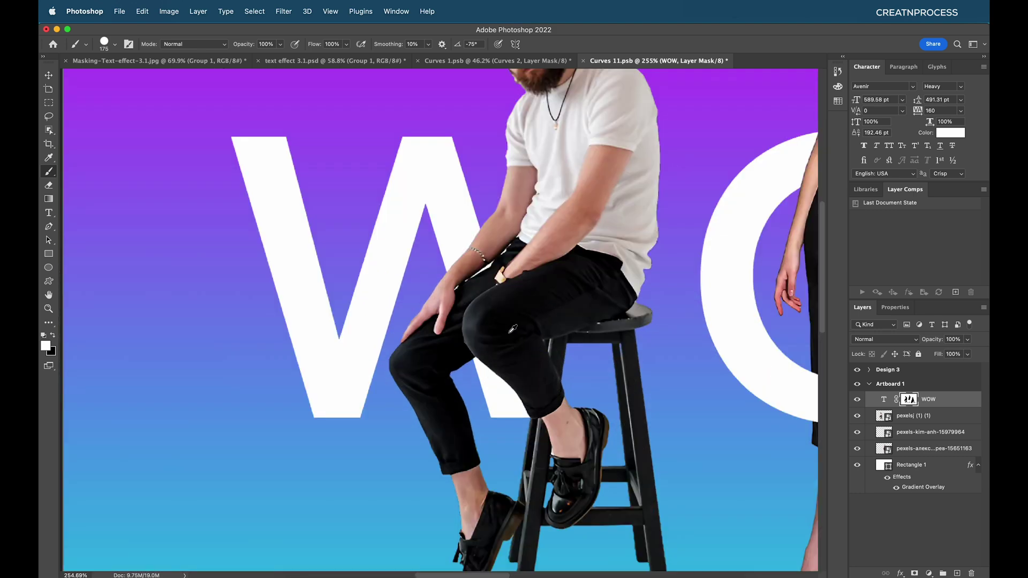
pyautogui.press('[')
pyautogui.press('[')
pyautogui.press('[')
pyautogui.press('[')
pyautogui.press('[')
pyautogui.press('[')
pyautogui.press('[')
pyautogui.press('[')
pyautogui.press('[')
pyautogui.moveTo(492, 266)
pyautogui.mouseDown()
pyautogui.moveTo(500, 375)
pyautogui.moveTo(525, 404)
pyautogui.moveTo(561, 214)
pyautogui.moveTo(586, 174)
pyautogui.moveTo(527, 436)
pyautogui.moveTo(566, 264)
pyautogui.moveTo(589, 225)
pyautogui.moveTo(600, 130)
pyautogui.moveTo(621, 134)
pyautogui.moveTo(554, 206)
pyautogui.moveTo(508, 339)
pyautogui.moveTo(484, 369)
pyautogui.moveTo(475, 326)
pyautogui.moveTo(487, 259)
pyautogui.moveTo(507, 257)
pyautogui.moveTo(489, 268)
pyautogui.moveTo(490, 251)
pyautogui.moveTo(467, 289)
pyautogui.moveTo(451, 294)
pyautogui.mouseUp()
# - Refine the first W's mask edge beside the man's wrist and hand with a size 10 brush
pyautogui.scroll(5, 481, 295)
pyautogui.press('[')
pyautogui.press('[')
pyautogui.press('[')
pyautogui.press('[')
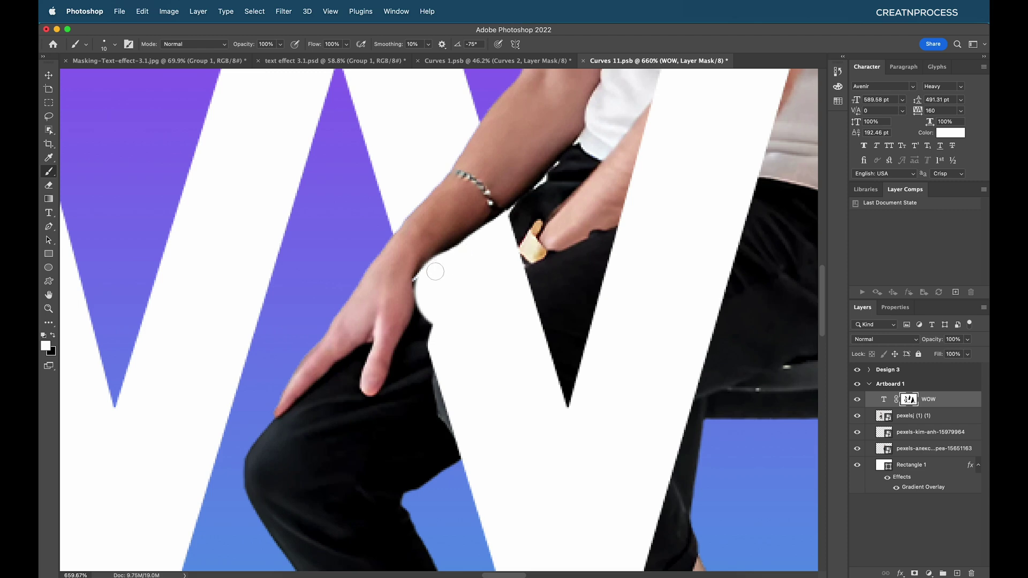
pyautogui.moveTo(424, 278); pyautogui.dragTo(431, 352)
# - Enlarge the brush and paint white on the WOW mask to bring the last W's first half in front of the seated woman
pyautogui.scroll(-5, 448, 332)
pyautogui.hscroll(10, 523, 374)
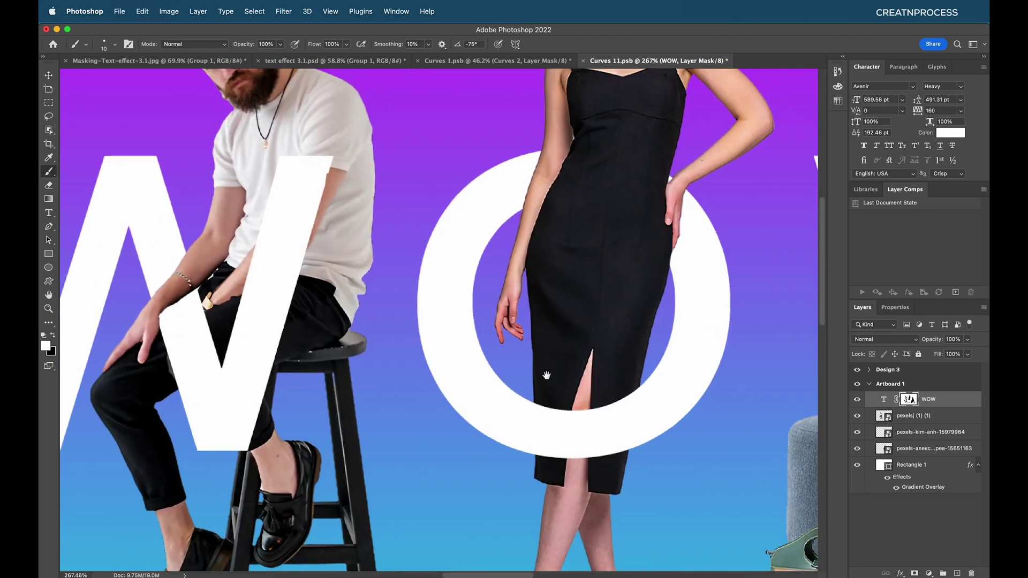
pyautogui.hscroll(2, 495, 360)
pyautogui.scroll(4, 541, 382)
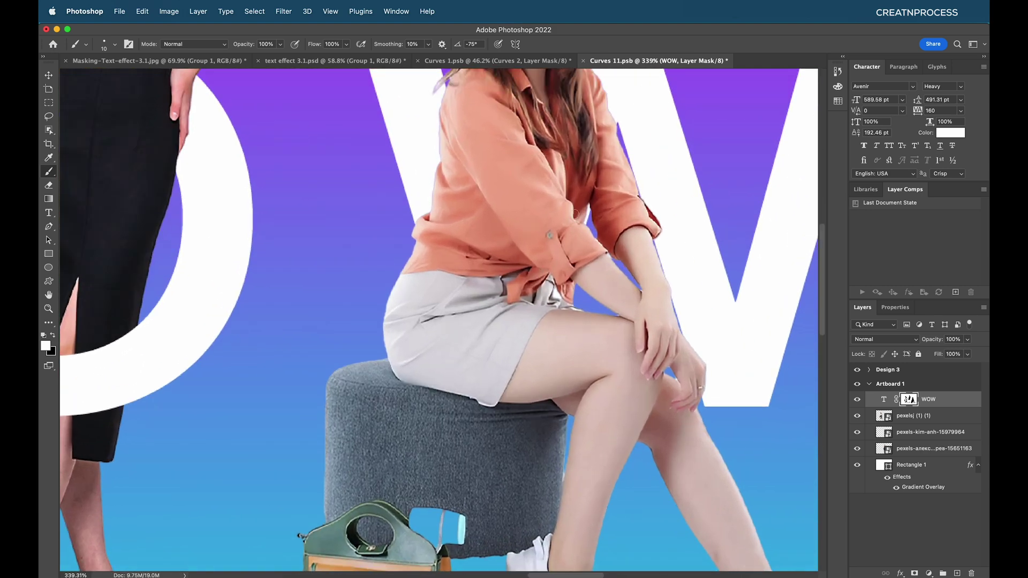
pyautogui.scroll(-4, 539, 314)
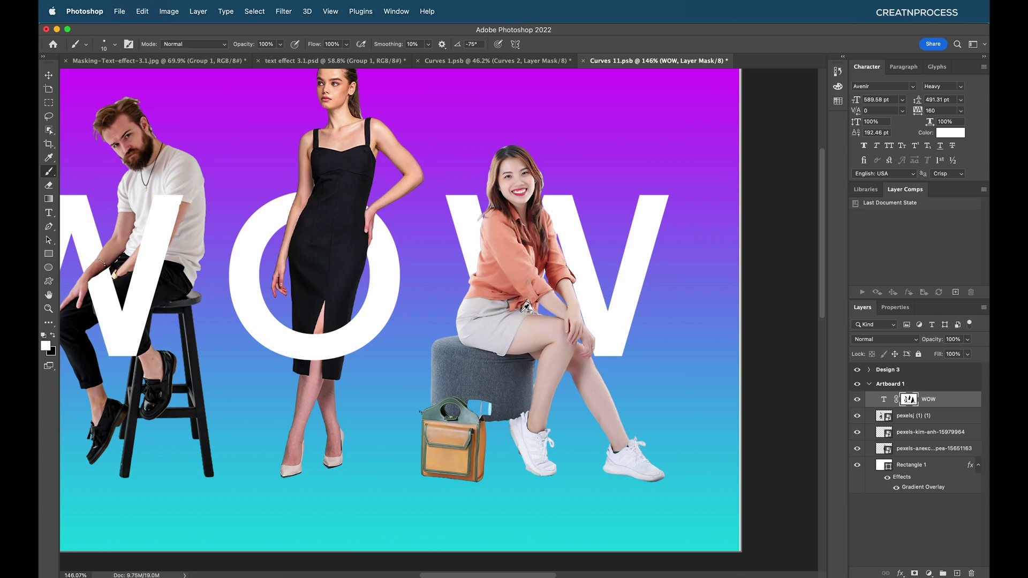
pyautogui.scroll(3, 526, 306)
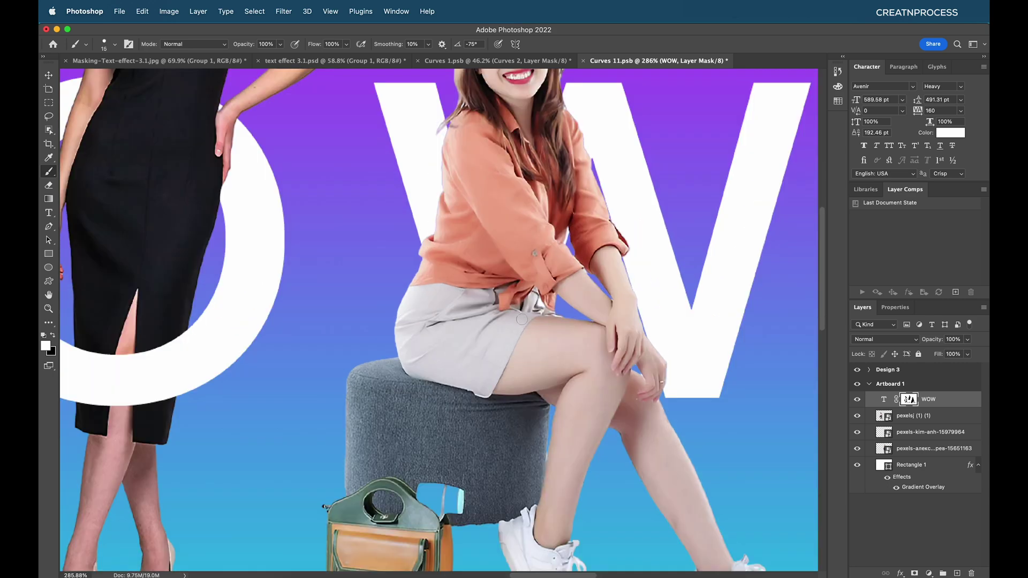
pyautogui.press(']')
pyautogui.press(']')
pyautogui.press(']')
pyautogui.moveTo(436, 247)
pyautogui.mouseDown()
pyautogui.moveTo(469, 317)
pyautogui.moveTo(479, 404)
pyautogui.moveTo(512, 405)
pyautogui.moveTo(503, 337)
pyautogui.moveTo(438, 343)
pyautogui.moveTo(450, 374)
pyautogui.moveTo(431, 228)
pyautogui.moveTo(447, 150)
pyautogui.moveTo(522, 347)
pyautogui.moveTo(455, 248)
pyautogui.moveTo(532, 310)
pyautogui.mouseUp()
# - Clean up the last W's mask edge around the woman's sleeve and forearm using a smaller brush
pyautogui.scroll(10, 531, 309)
pyautogui.scroll(-5, 424, 367)
pyautogui.scroll(4, 436, 367)
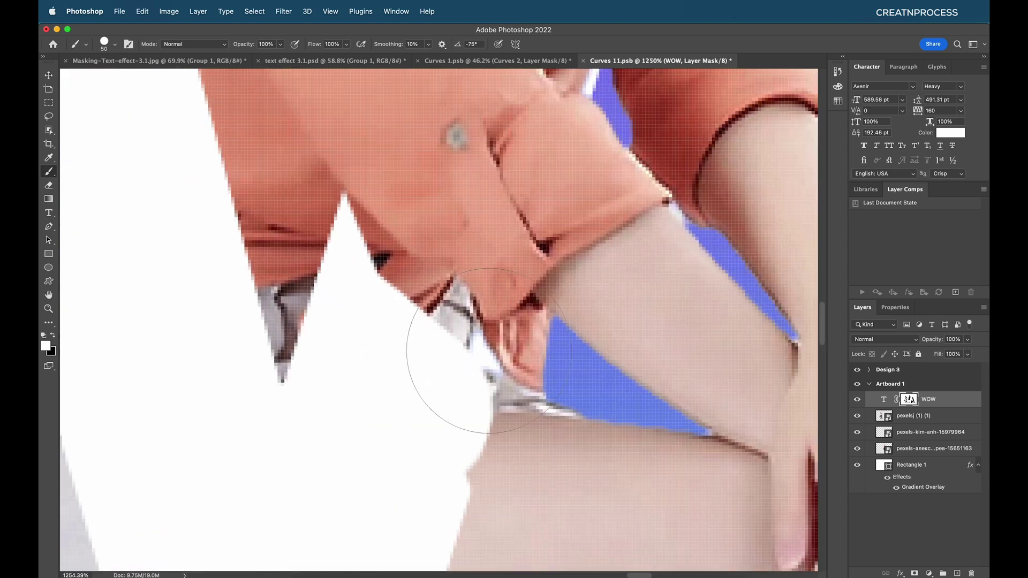
pyautogui.press('[')
pyautogui.press('[')
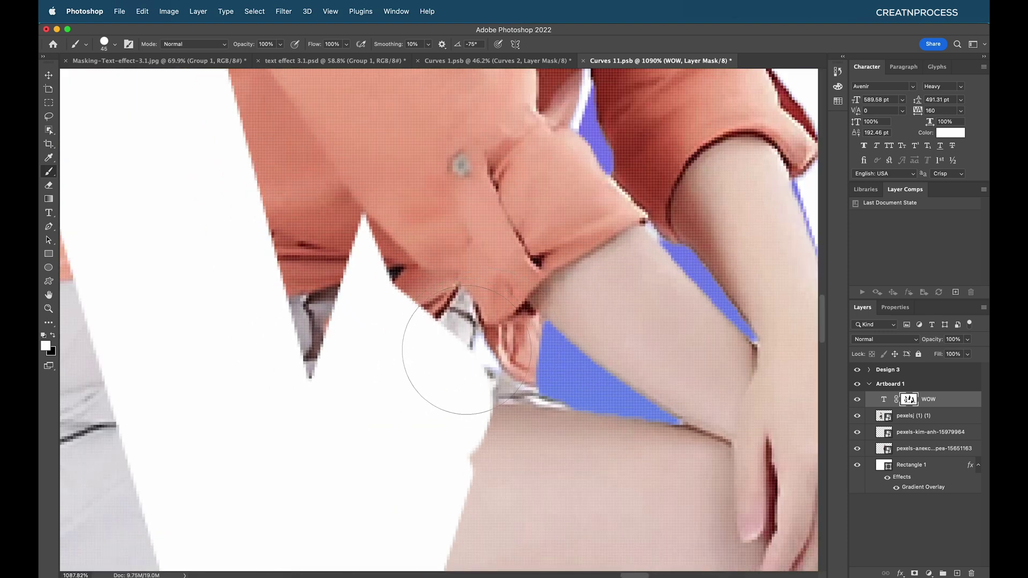
pyautogui.press('[')
pyautogui.press('[')
pyautogui.press('[')
pyautogui.moveTo(364, 238)
pyautogui.mouseDown()
pyautogui.moveTo(448, 289)
pyautogui.moveTo(476, 333)
pyautogui.moveTo(531, 336)
pyautogui.moveTo(496, 439)
pyautogui.moveTo(474, 454)
pyautogui.moveTo(462, 516)
pyautogui.moveTo(493, 372)
pyautogui.moveTo(359, 282)
pyautogui.moveTo(430, 310)
pyautogui.moveTo(395, 289)
pyautogui.moveTo(410, 293)
pyautogui.moveTo(479, 342)
pyautogui.moveTo(452, 345)
pyautogui.mouseUp()
# - Inspect the interwoven letters on Artboard 1 and compare them with the Design 3 artboard
pyautogui.scroll(-10, 451, 345)
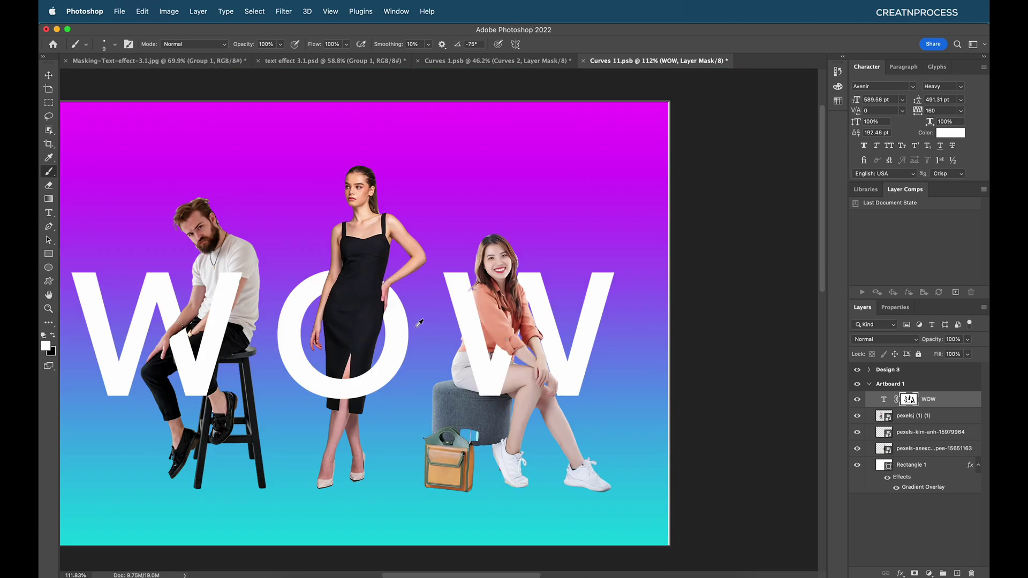
pyautogui.scroll(-3, 368, 297)
pyautogui.scroll(10, 428, 326)
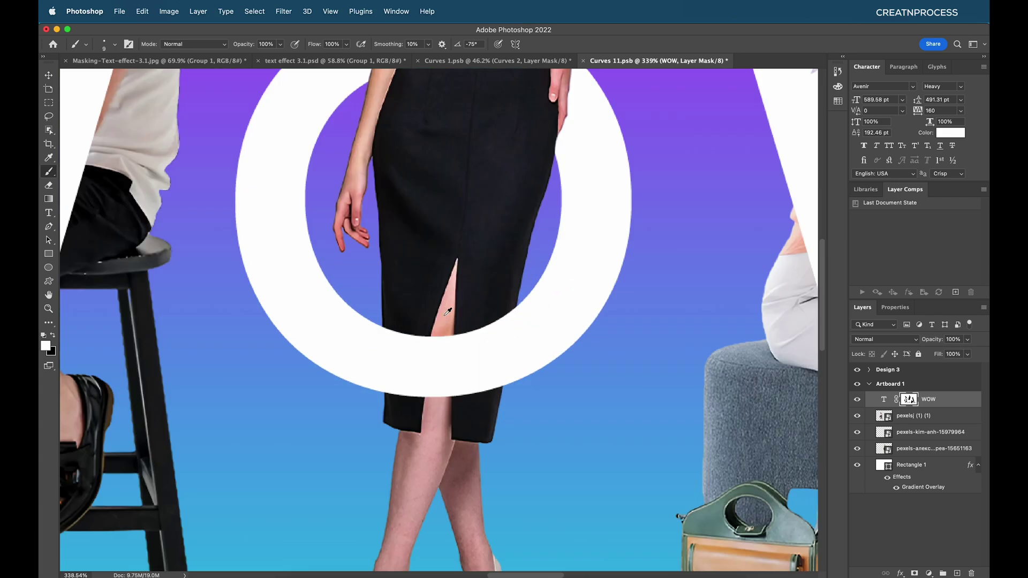
pyautogui.scroll(-8, 461, 291)
pyautogui.moveTo(416, 298); pyautogui.dragTo(569, 341)
pyautogui.hscroll(-2, 415, 340)
pyautogui.scroll(2, 256, 395)
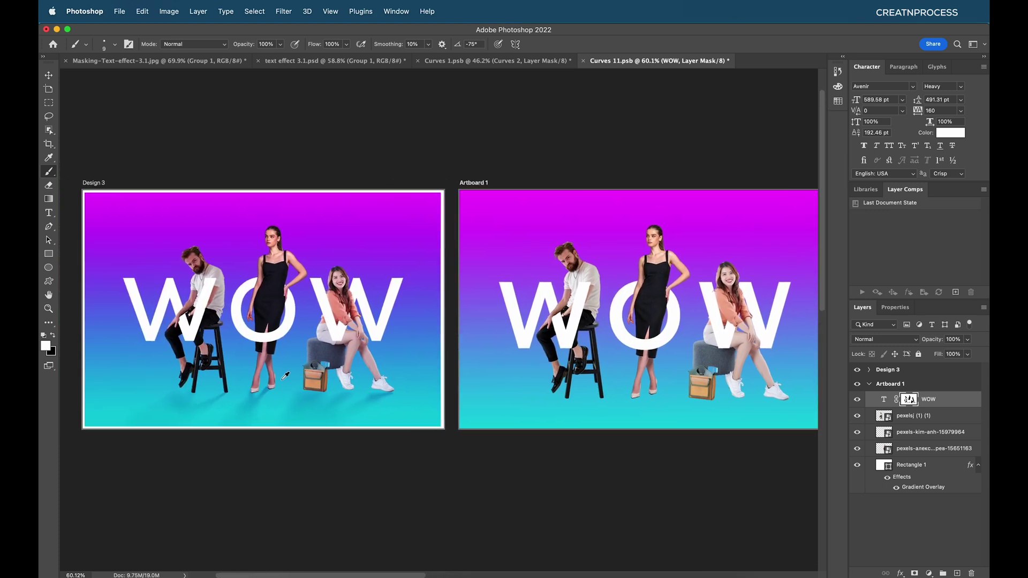
pyautogui.hscroll(5, 503, 394)
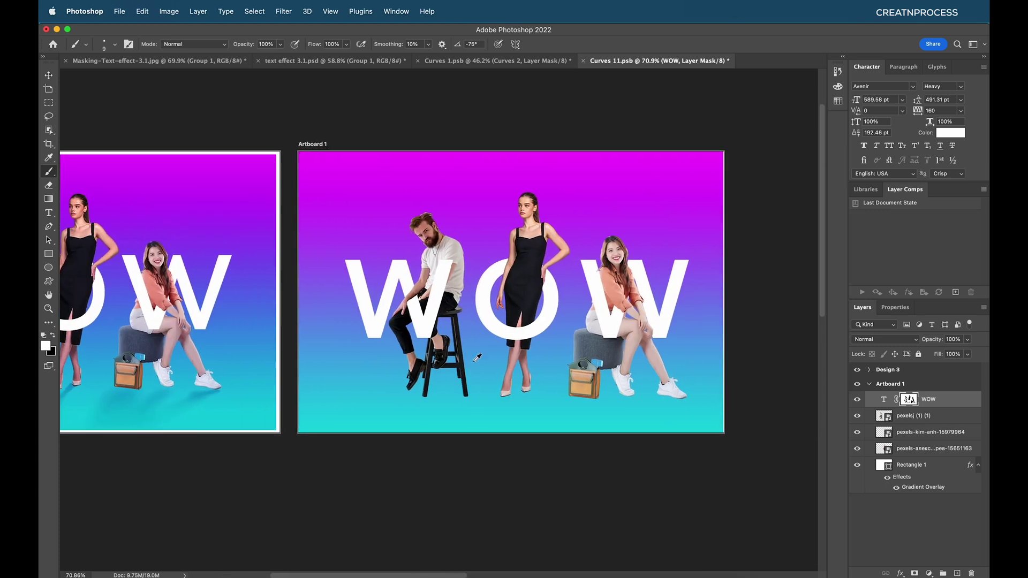
# - Duplicate the three figure layers, merge the copies into one smart object and place it directly above Rectangle 1
pyautogui.click(902, 423)
pyautogui.keyDown('shift'); pyautogui.click(918, 433); pyautogui.keyUp('shift')
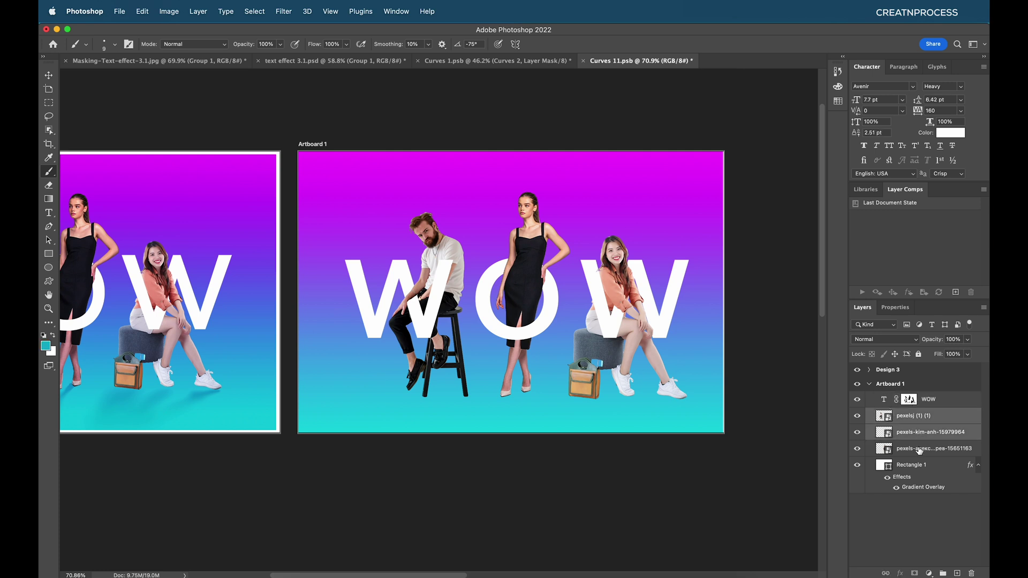
pyautogui.keyDown('shift'); pyautogui.click(919, 449); pyautogui.keyUp('shift')
pyautogui.moveTo(930, 459); pyautogui.dragTo(956, 572)
pyautogui.press('super+g')
pyautogui.rightClick(941, 423)
pyautogui.click(920, 234)
pyautogui.moveTo(929, 421); pyautogui.dragTo(931, 472)
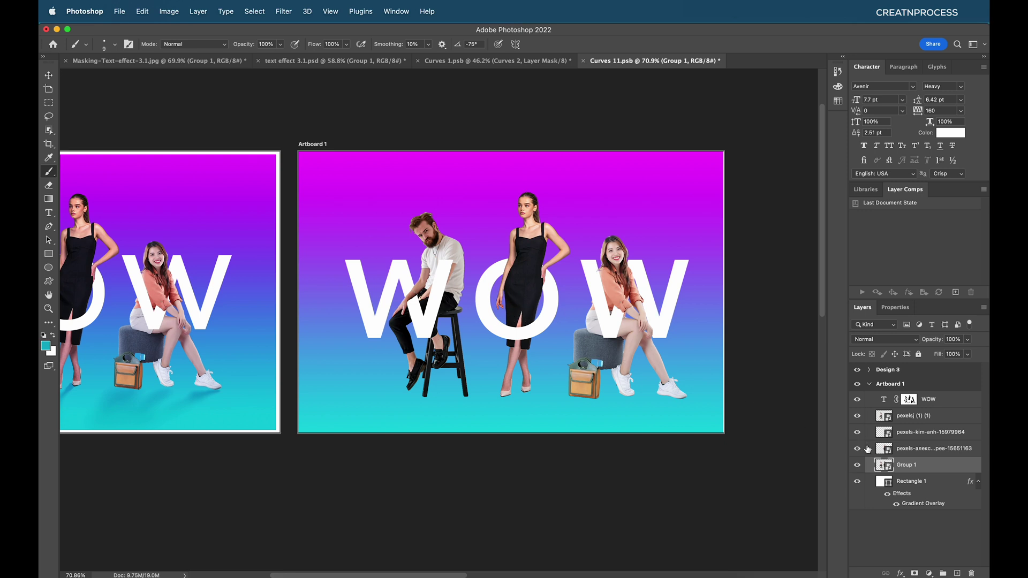
# - Flip and skew the Group 1 copy into a ground shadow with height -46.44% and nudge it up to the figures' feet
pyautogui.press('super+t')
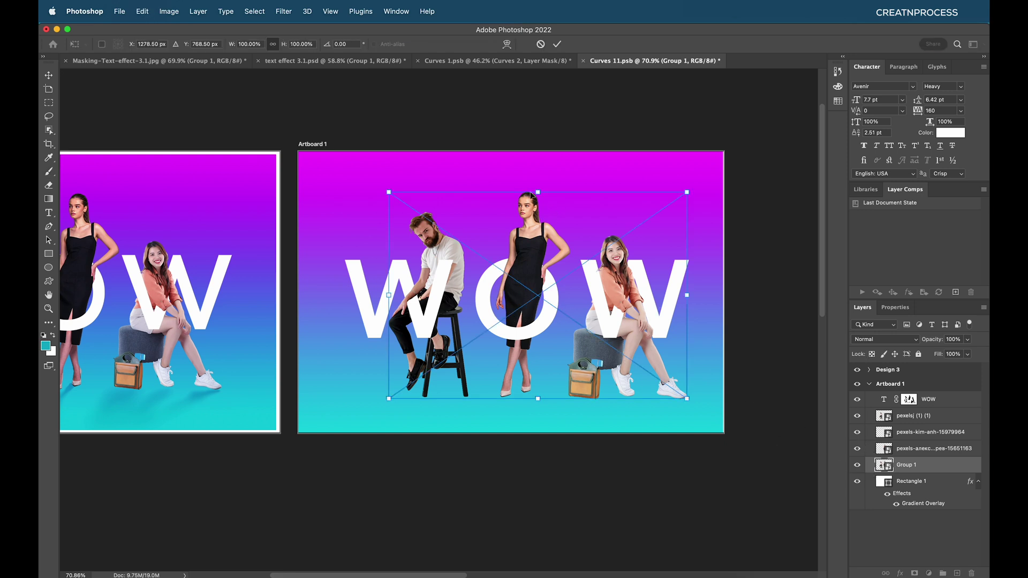
pyautogui.moveTo(540, 197); pyautogui.dragTo(428, 499)
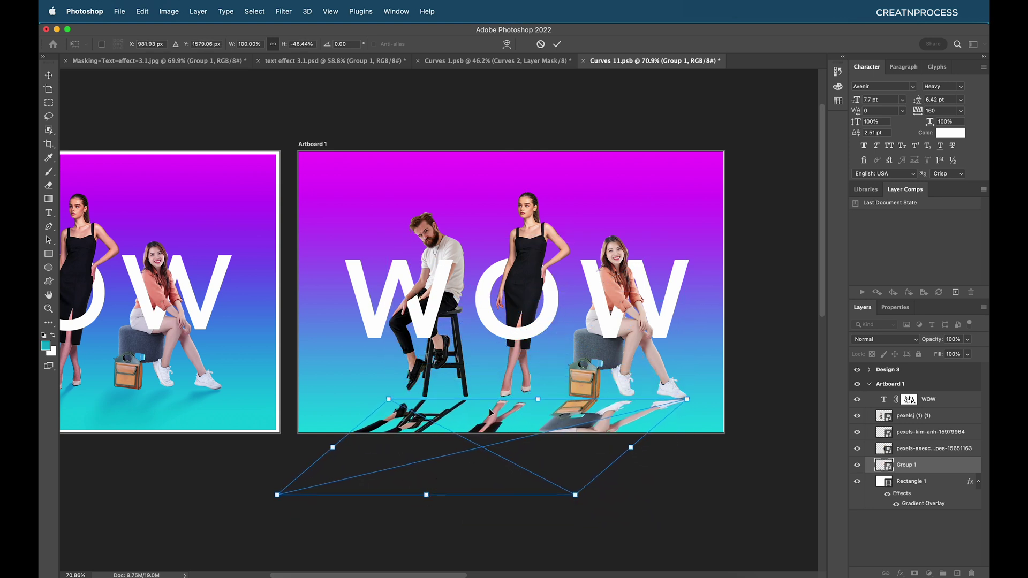
pyautogui.hotkey('shift', 'Up')
pyautogui.hotkey('shift', 'Up')
pyautogui.hotkey('shift', 'Up')
pyautogui.hotkey('shift', 'Up')
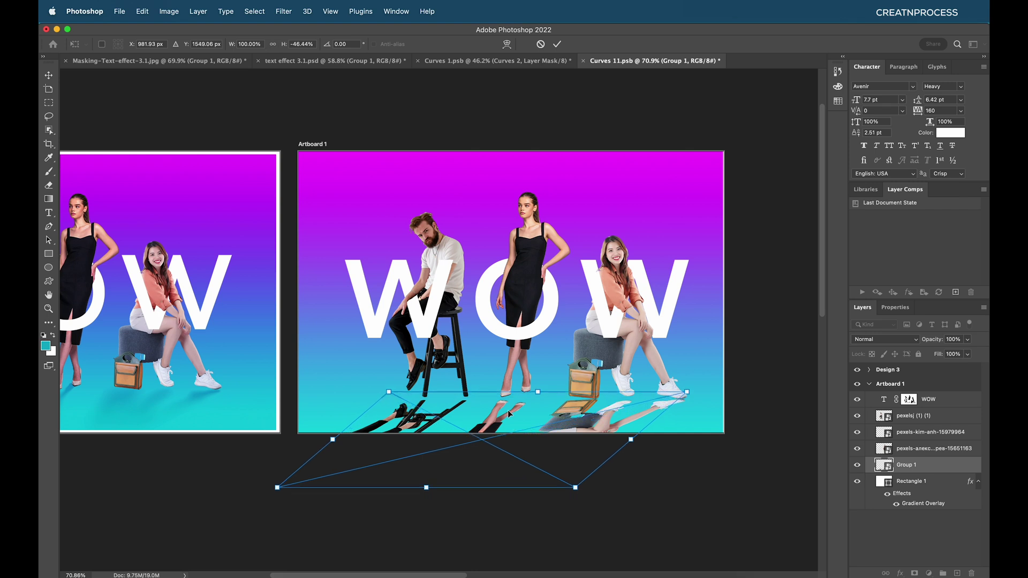
pyautogui.hotkey('shift', 'Right')
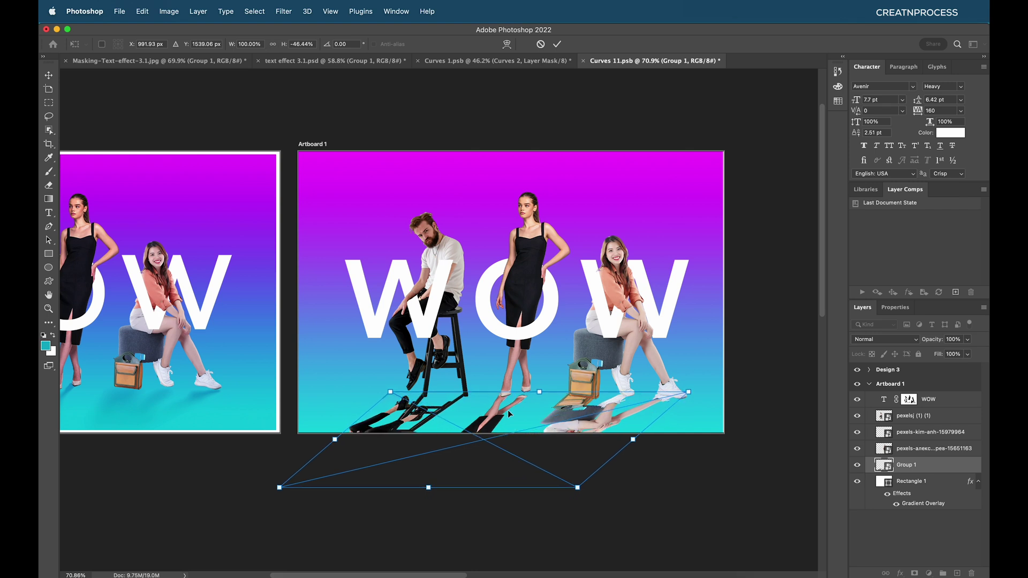
pyautogui.hotkey('shift', 'Right')
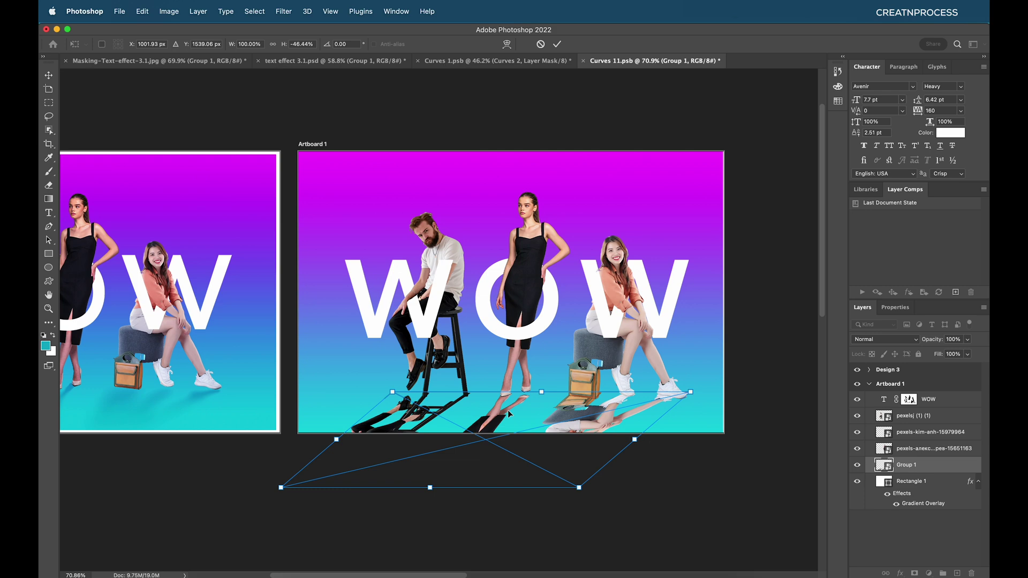
pyautogui.scroll(1, 542, 404)
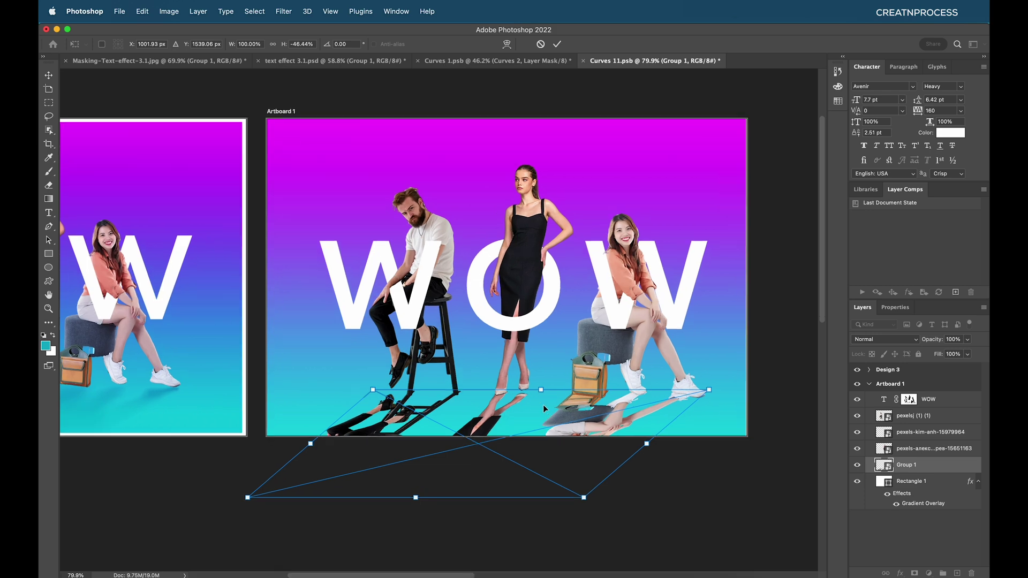
pyautogui.press('Return')
pyautogui.press('b')
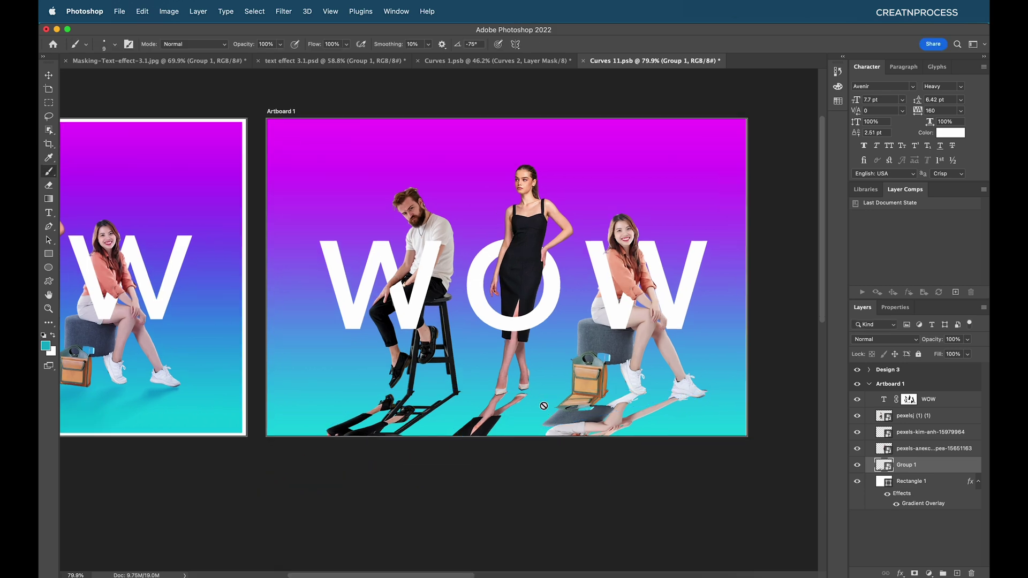
# - Apply a dark blue Color Overlay (about 0b76a2) in Normal mode at 100% opacity to Group 1
pyautogui.doubleClick(961, 466)
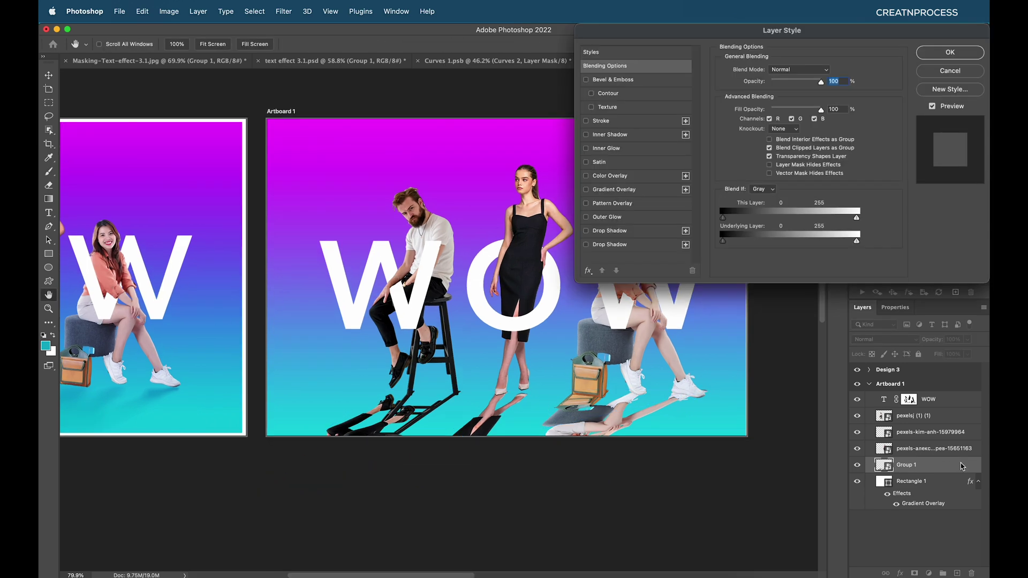
pyautogui.click(586, 176)
pyautogui.click(611, 177)
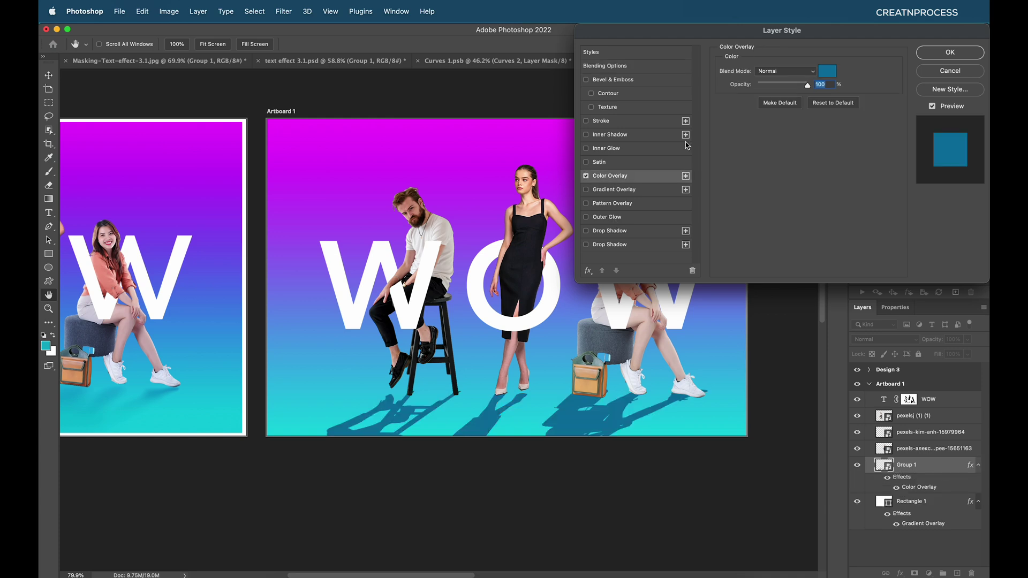
pyautogui.click(828, 75)
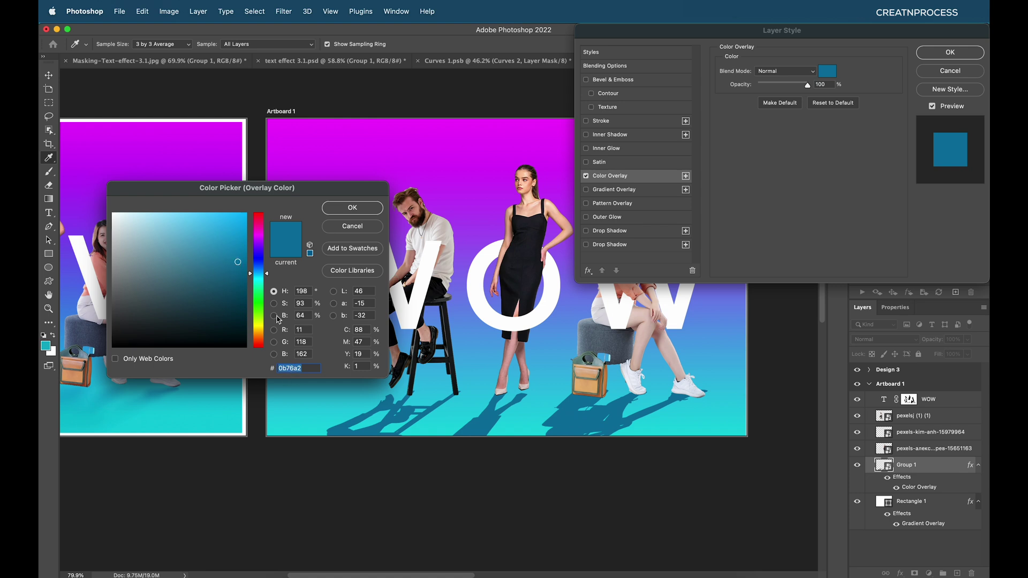
pyautogui.click(238, 264)
pyautogui.click(360, 208)
pyautogui.click(927, 55)
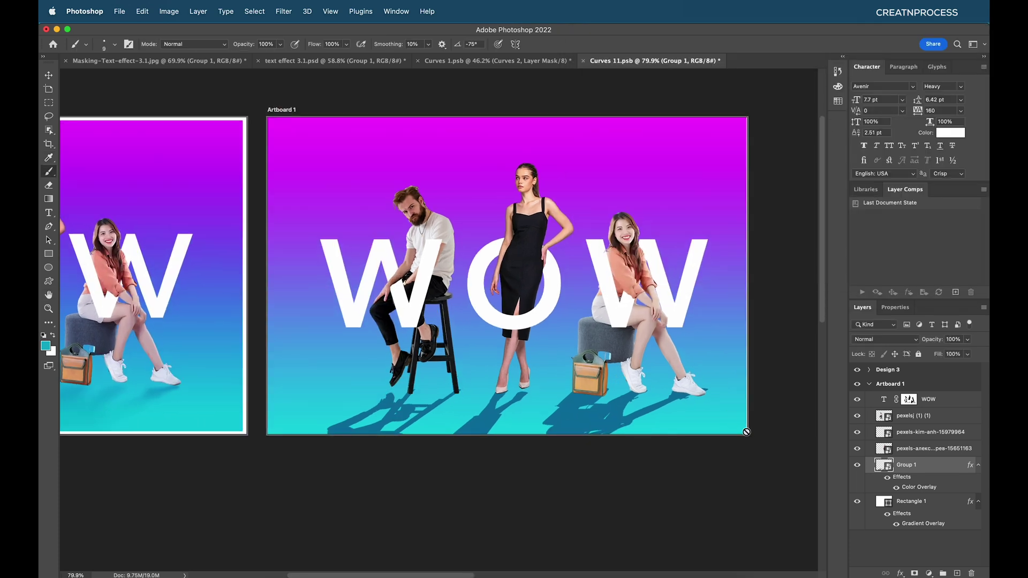
# - Apply a 53 px Tilt-Shift blur to Group 1 with the focus band centered near the figures' feet
pyautogui.click(291, 11)
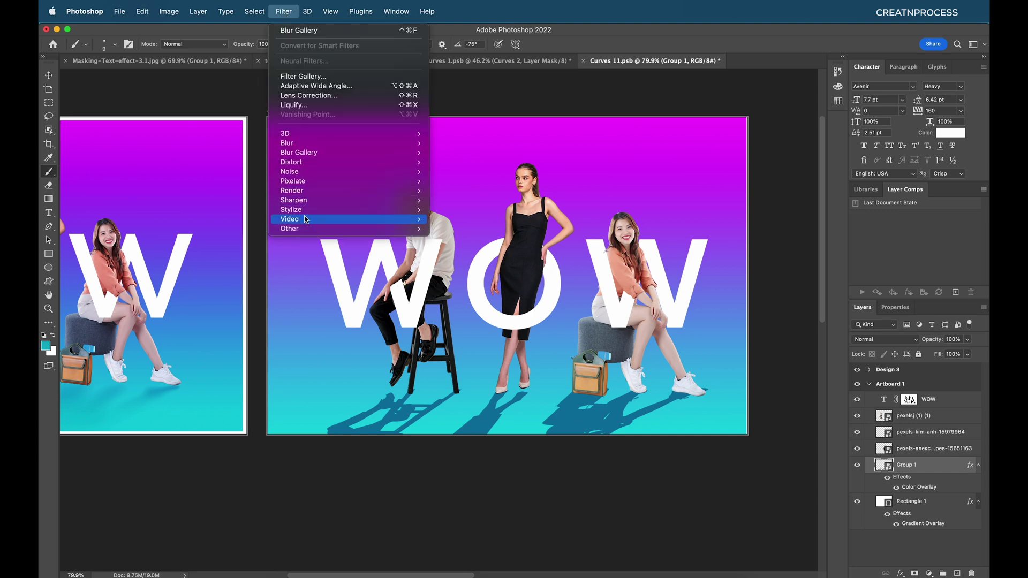
pyautogui.moveTo(317, 153)
pyautogui.click(464, 173)
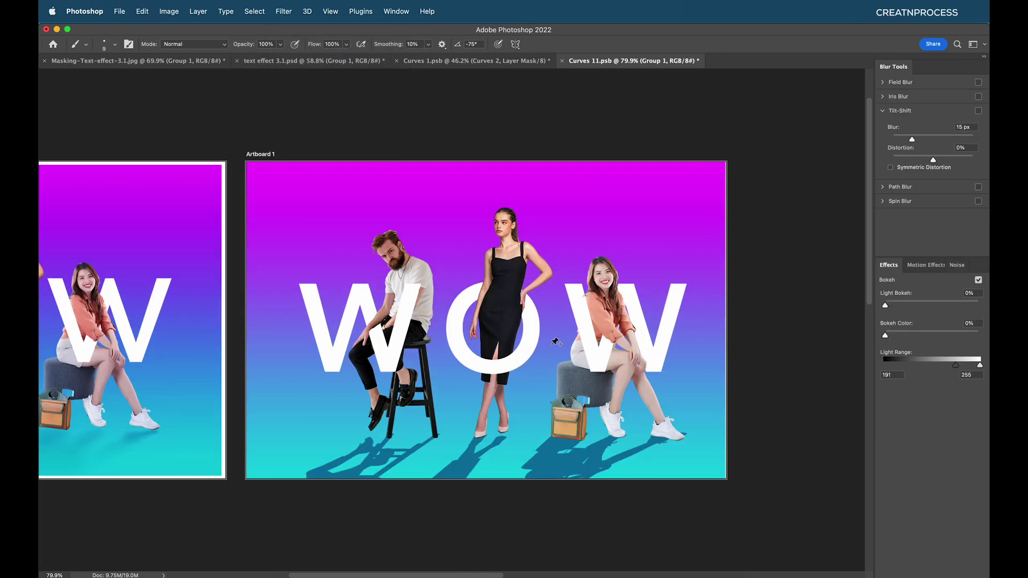
pyautogui.moveTo(309, 320); pyautogui.dragTo(483, 432)
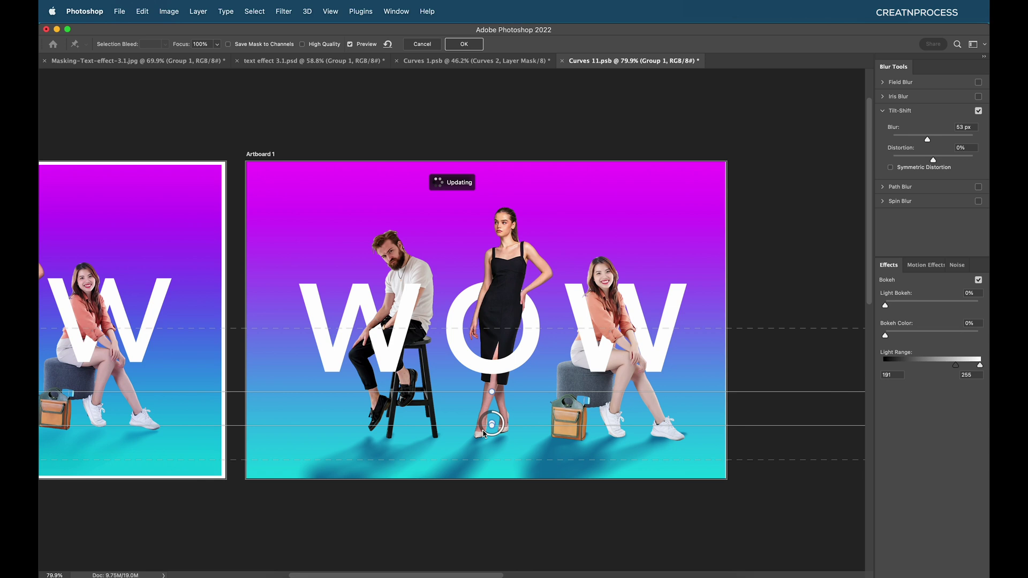
pyautogui.moveTo(506, 395); pyautogui.dragTo(508, 392)
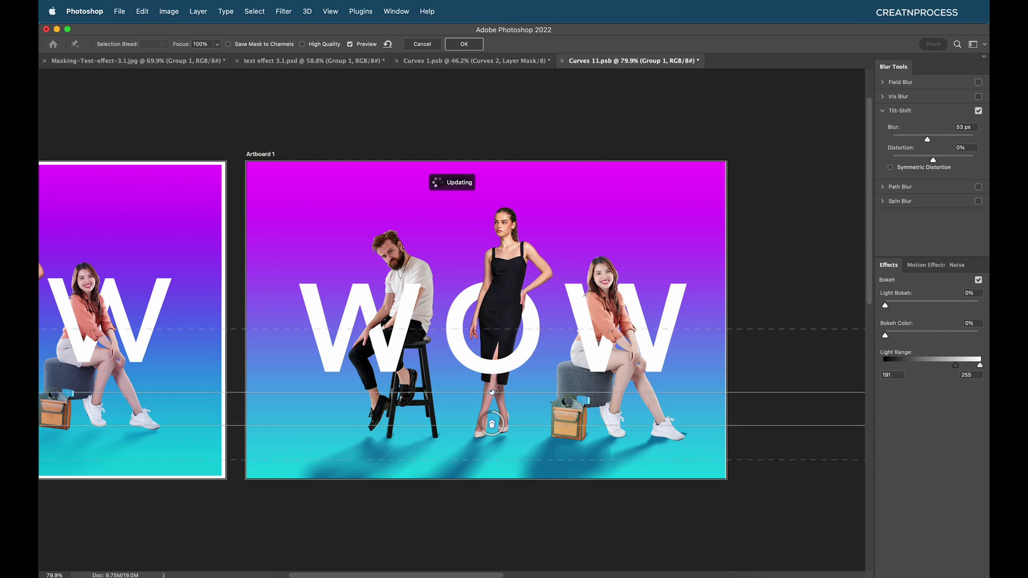
pyautogui.moveTo(493, 389); pyautogui.dragTo(491, 385)
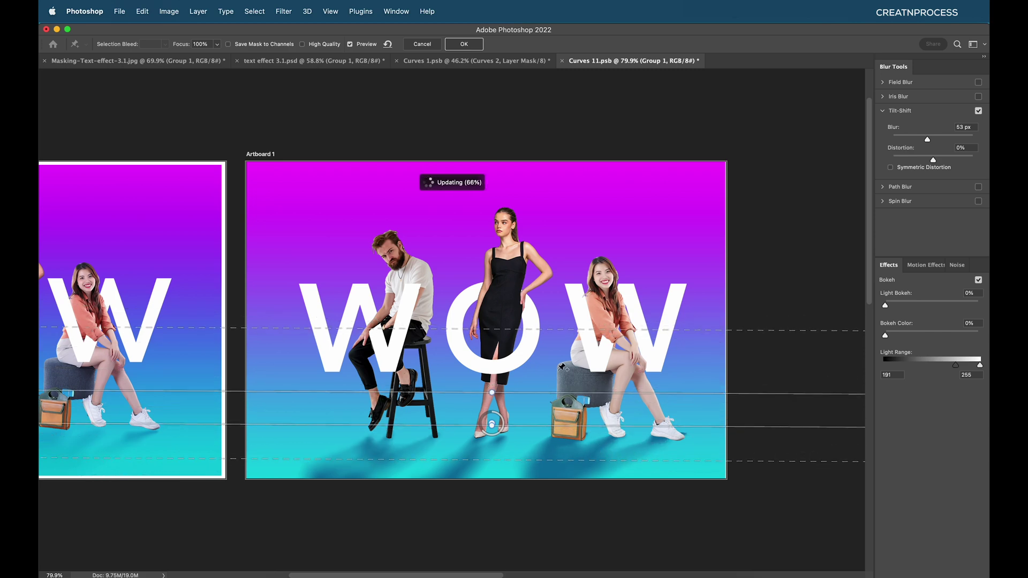
pyautogui.click(480, 44)
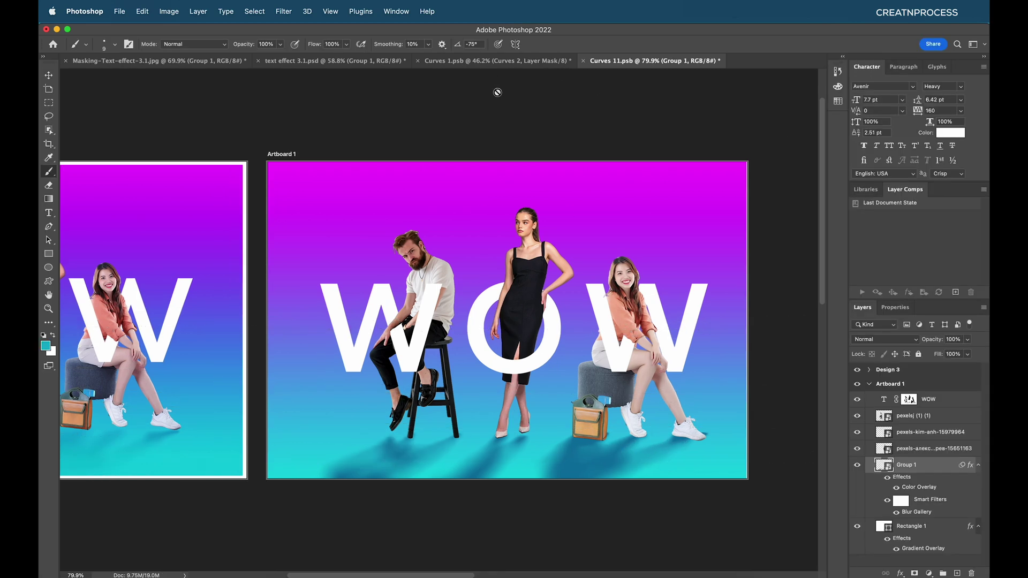
# - Add a layer mask to Group 1 and fade the shadows toward the artboard's lower edge with a linear gradient on the mask
pyautogui.scroll(-3, 584, 316)
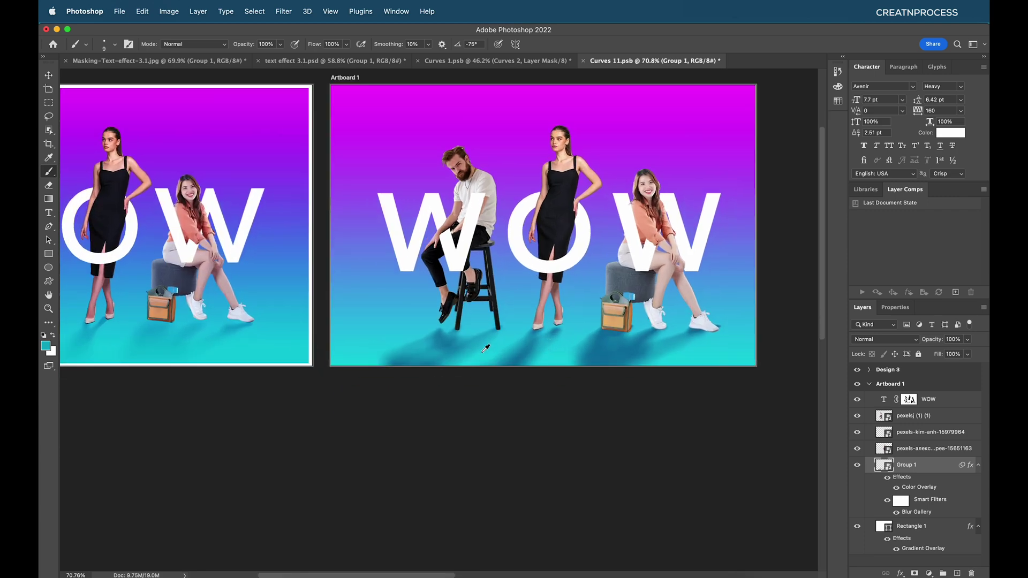
pyautogui.scroll(2, 519, 362)
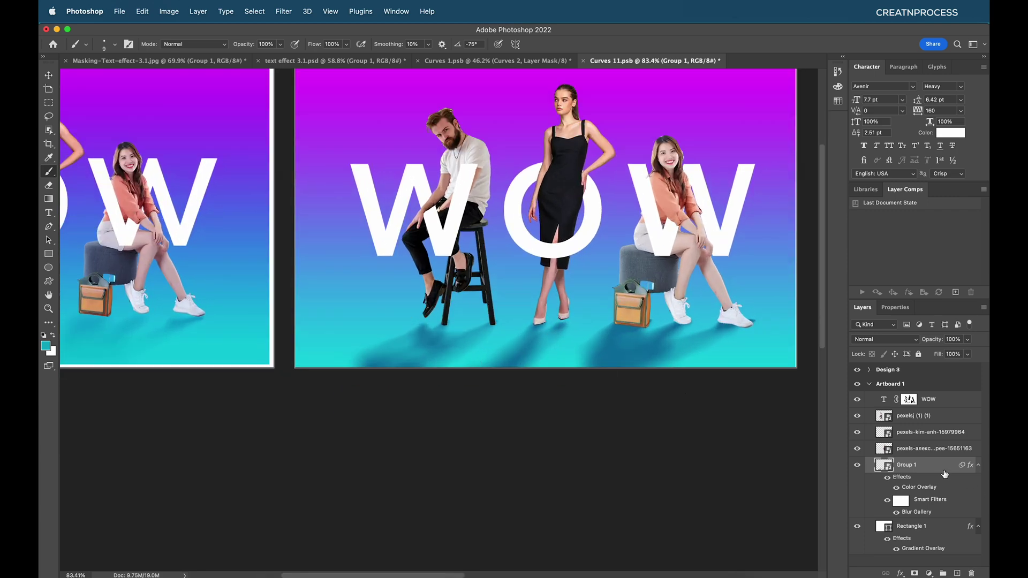
pyautogui.click(914, 574)
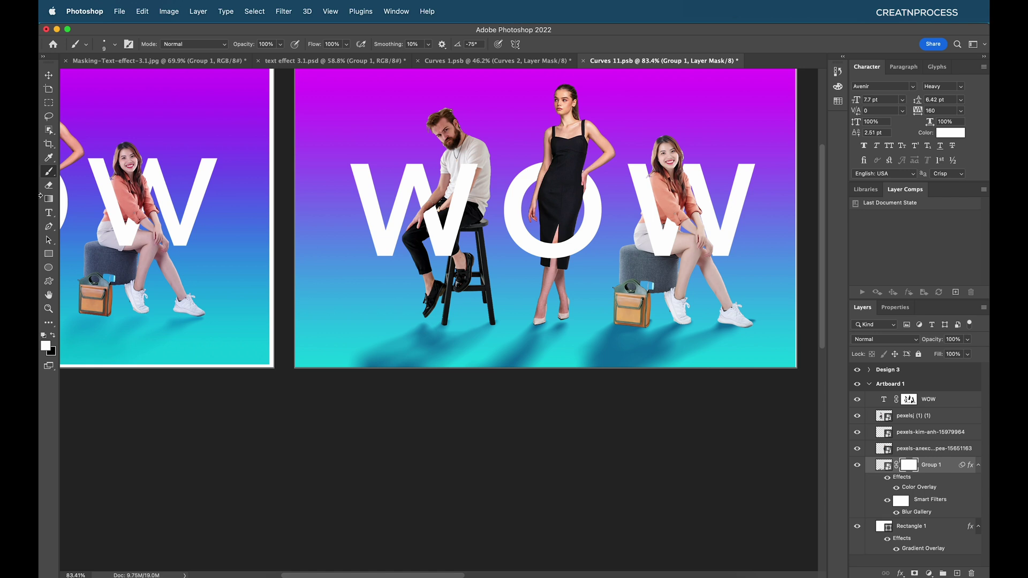
pyautogui.click(48, 199)
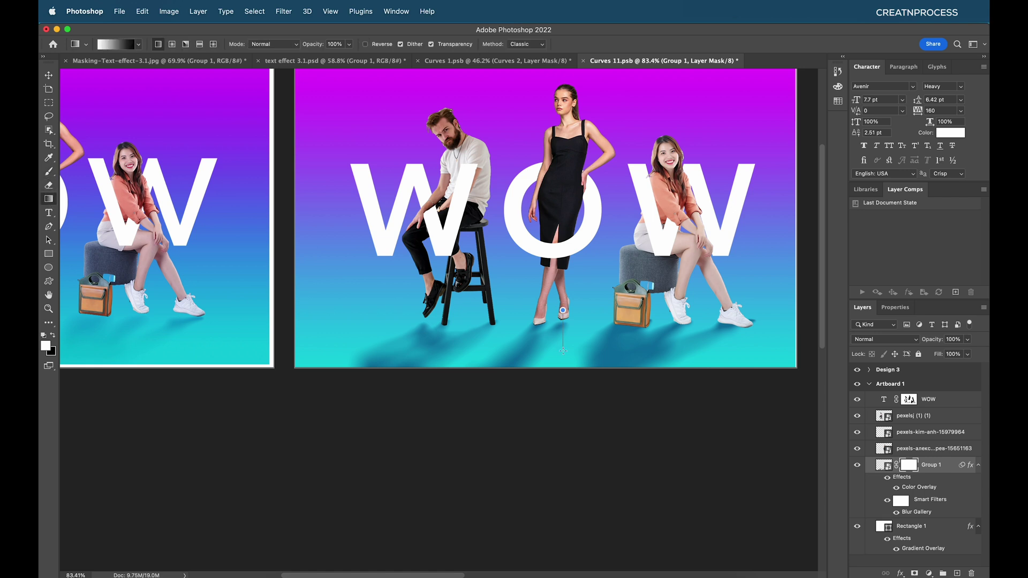
pyautogui.moveTo(564, 368); pyautogui.dragTo(564, 367)
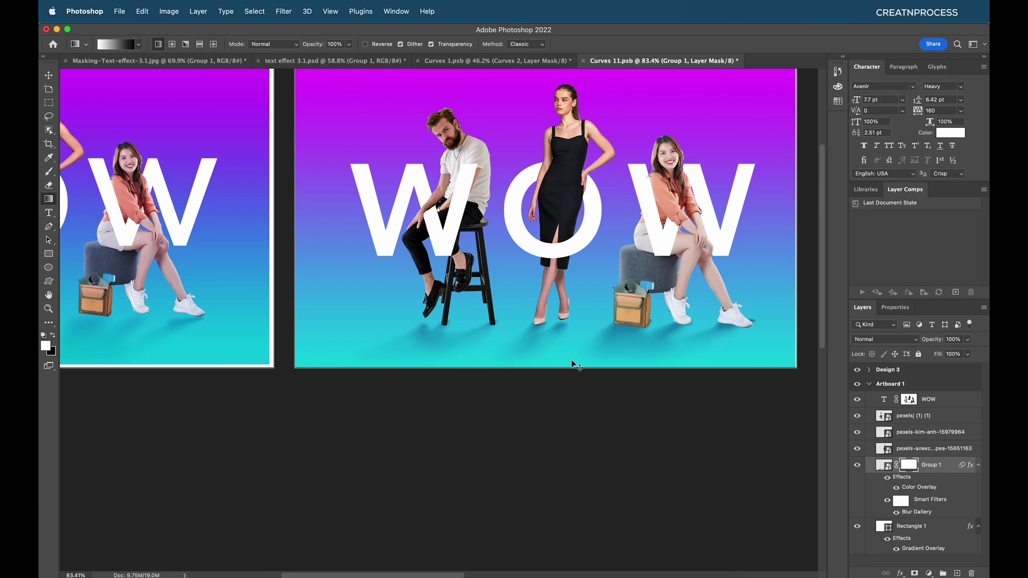
pyautogui.hotkey('ctrl', 'z')
pyautogui.moveTo(575, 374); pyautogui.dragTo(575, 375)
pyautogui.scroll(-3, 583, 364)
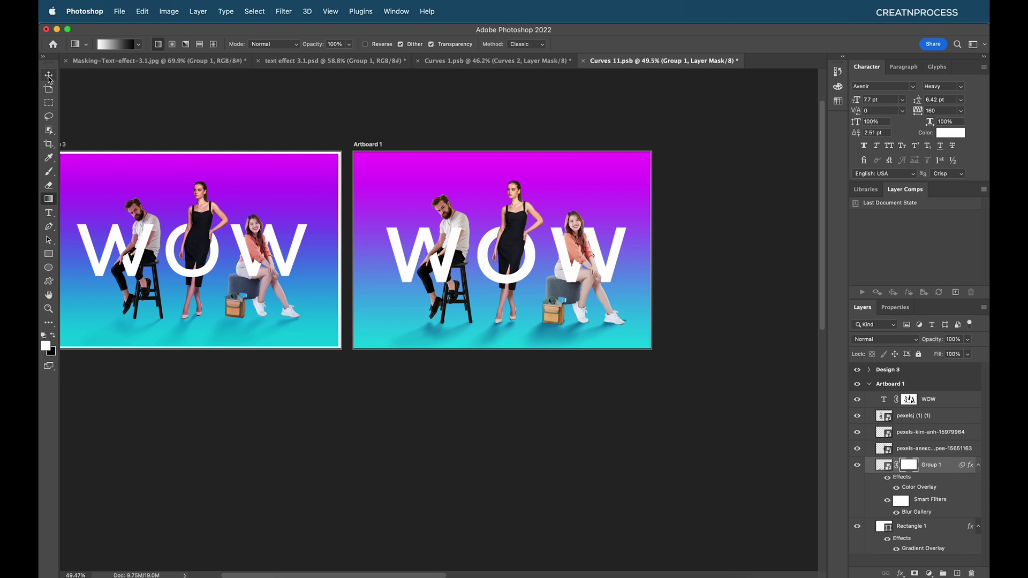
# - Add a Curves adjustment layer above the WOW text with an S-shaped curve through input 84, output 66 and input 179, output 180
pyautogui.press('v')
pyautogui.moveTo(489, 282); pyautogui.dragTo(543, 283)
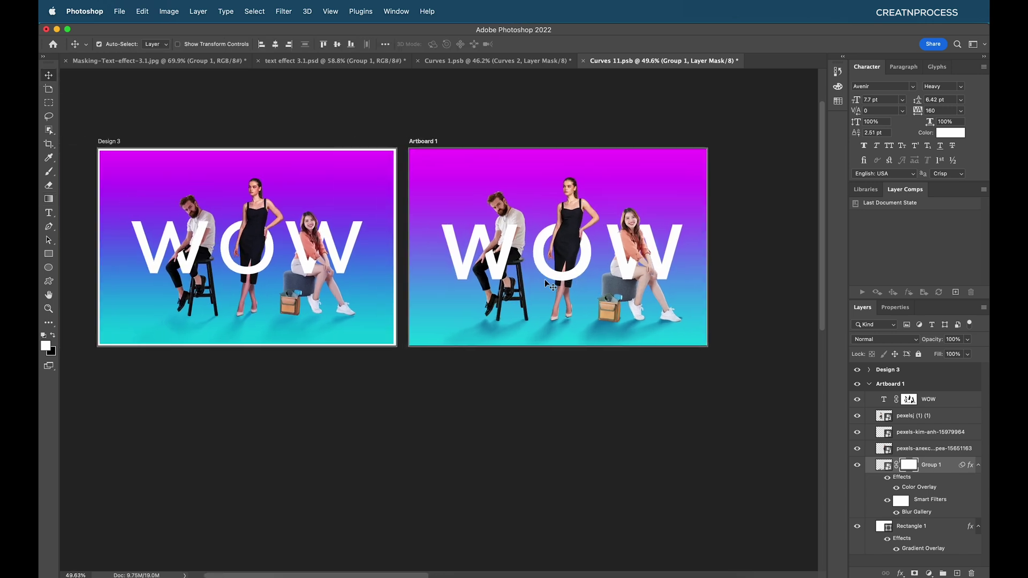
pyautogui.scroll(1, 576, 252)
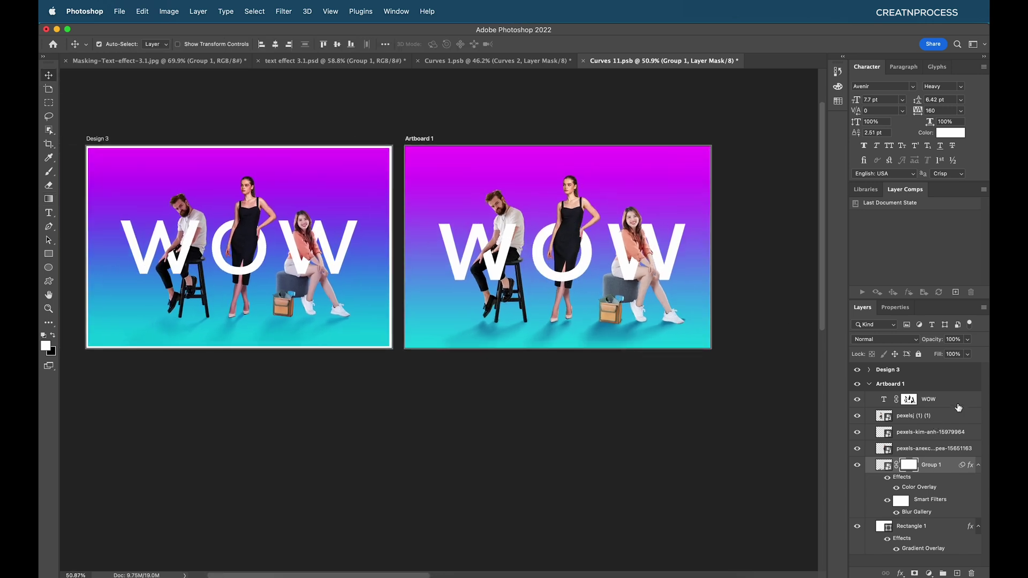
pyautogui.click(961, 400)
pyautogui.click(931, 573)
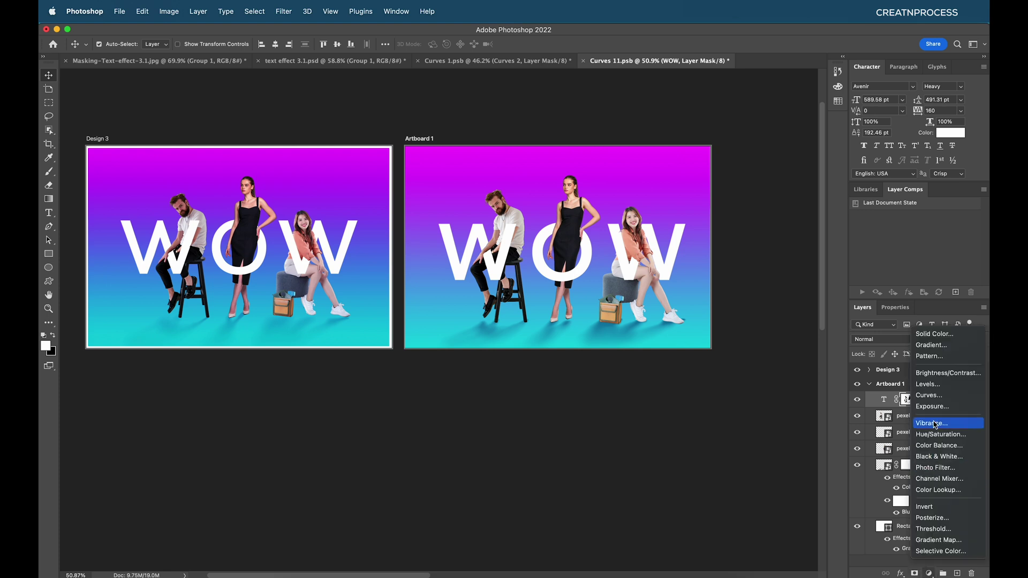
pyautogui.click(934, 401)
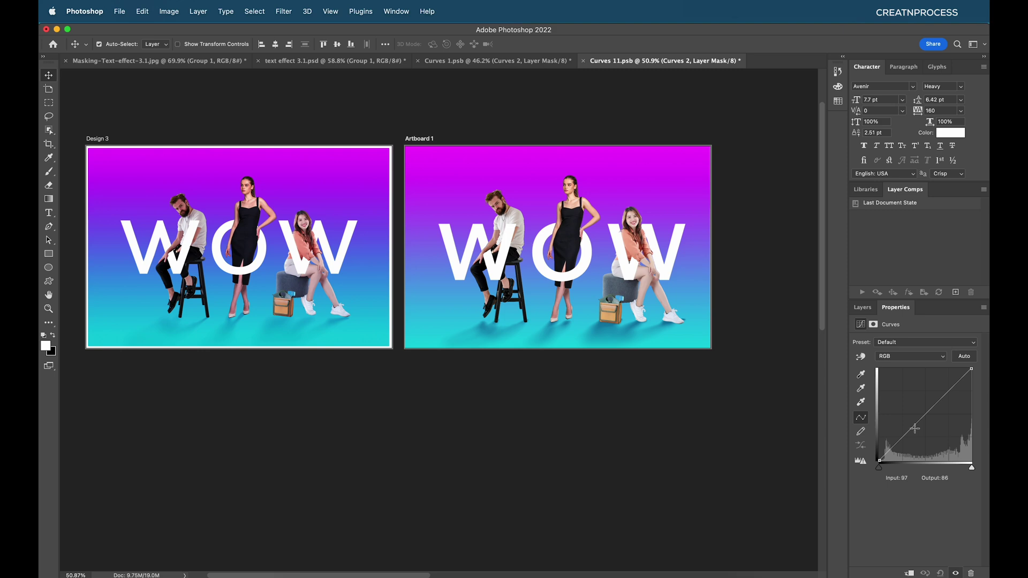
pyautogui.moveTo(906, 435); pyautogui.dragTo(909, 436)
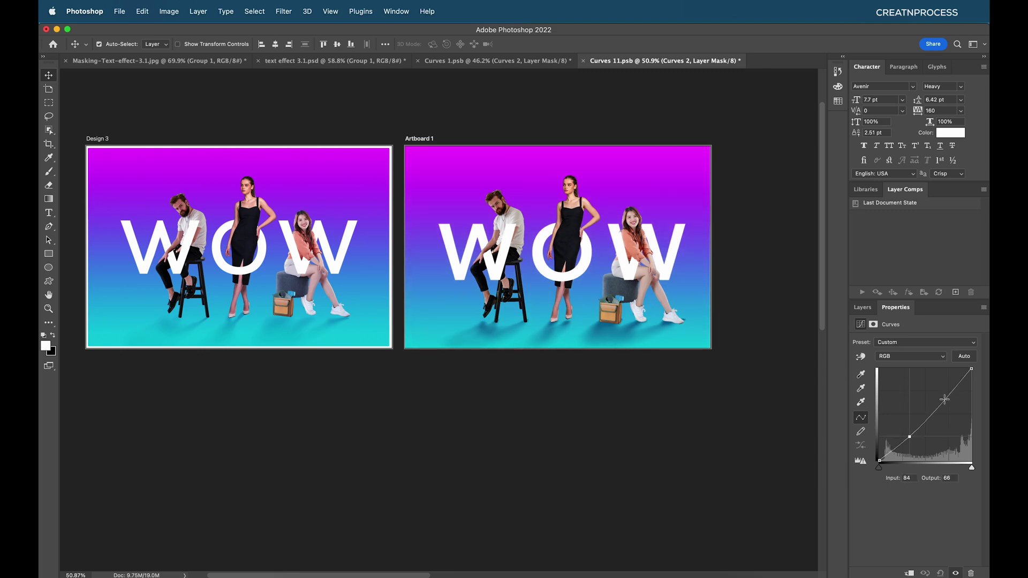
pyautogui.moveTo(946, 399); pyautogui.dragTo(943, 396)
# - Examine the WOW artwork on Artboard 1 up close and as a whole, and bring up the Masking-Text-effect-3.1.jpg document
pyautogui.scroll(10, 596, 265)
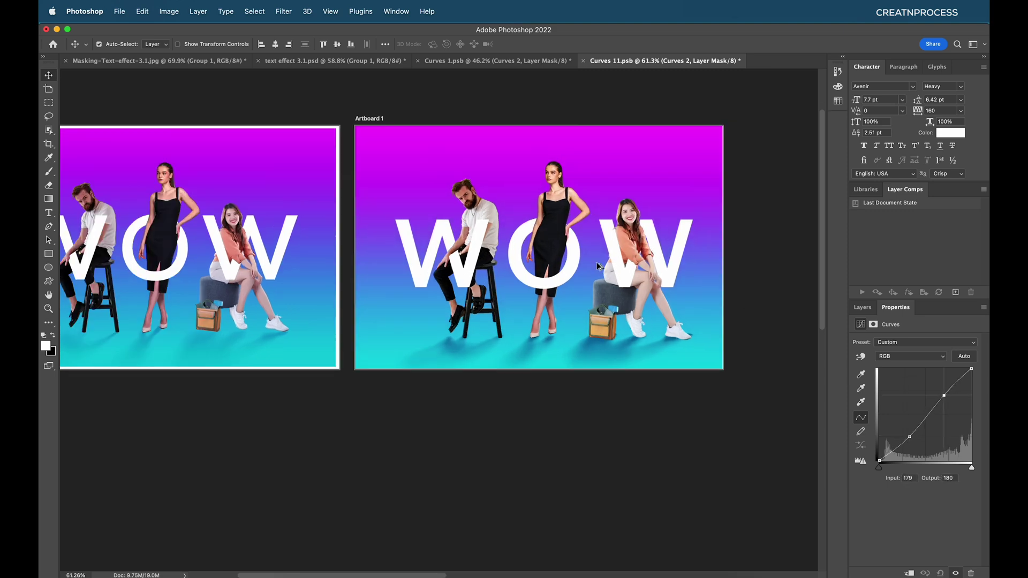
pyautogui.scroll(-6, 626, 350)
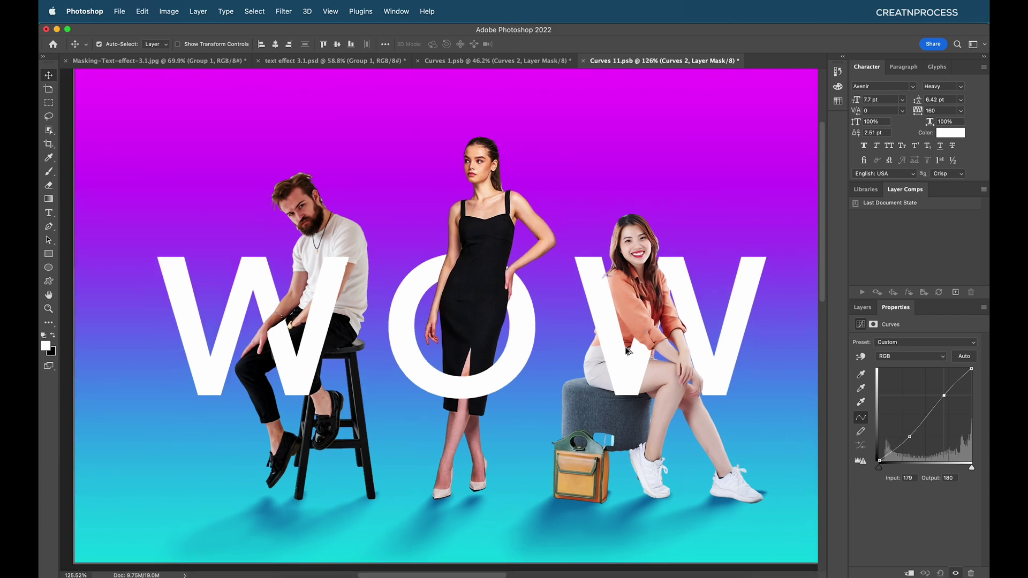
pyautogui.scroll(4, 626, 351)
pyautogui.moveTo(532, 336); pyautogui.dragTo(504, 341)
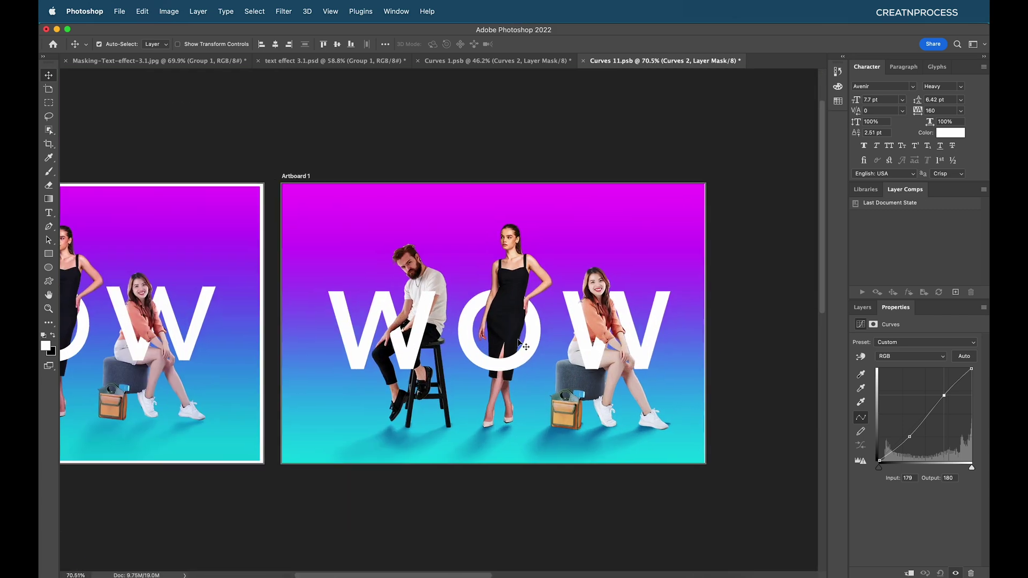
pyautogui.scroll(1, 519, 342)
pyautogui.scroll(1, 515, 339)
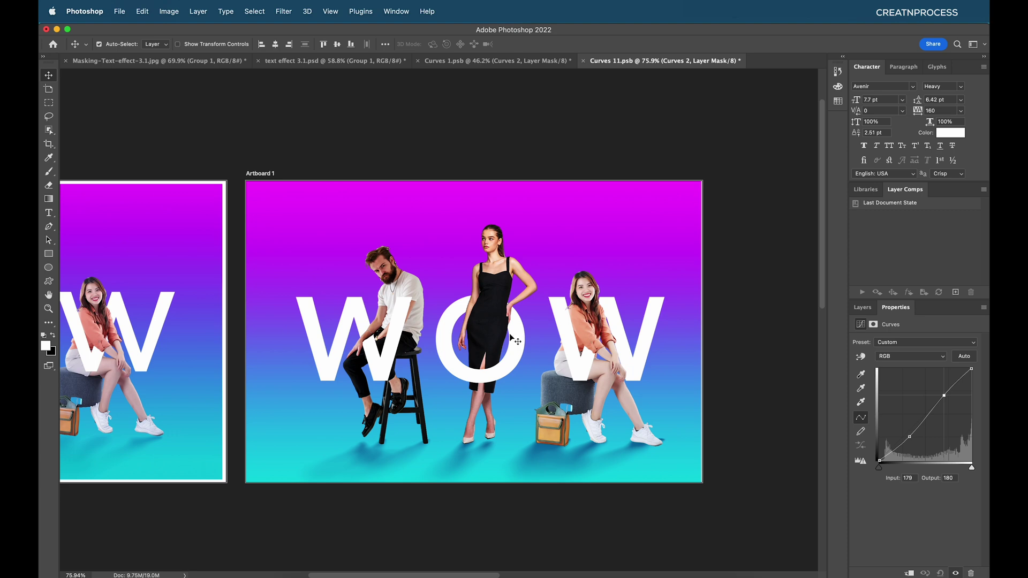
pyautogui.moveTo(446, 303); pyautogui.dragTo(456, 302)
pyautogui.hotkey('ctrl', 'Tab')
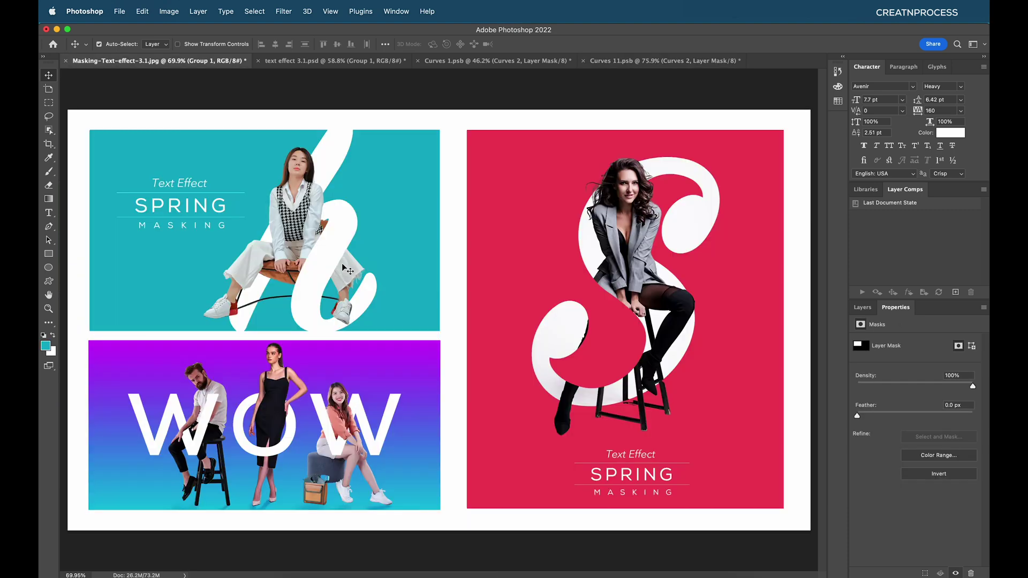